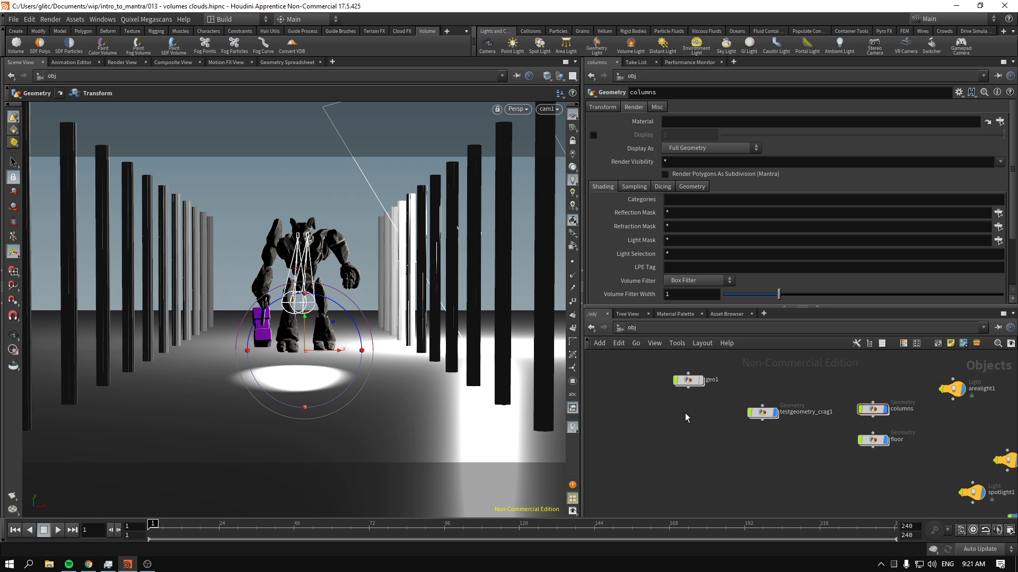
mouse_move(692, 415)
middle_mouse_down()
mouse_move(745, 443)
mouse_move(698, 425)
middle_mouse_up()
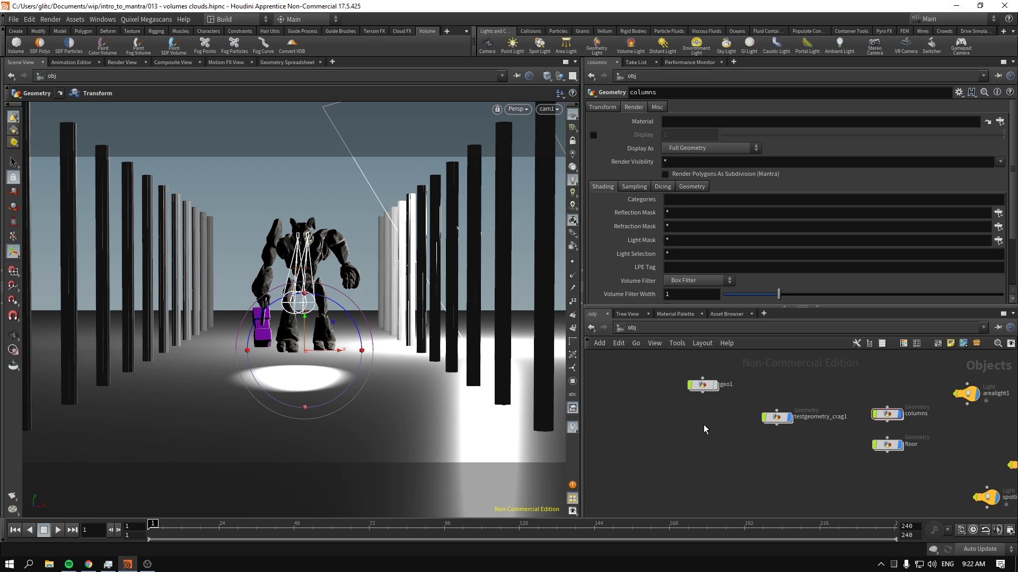
mouse_move(739, 452)
middle_mouse_down()
mouse_move(713, 451)
mouse_move(747, 459)
middle_mouse_up()
middle_click_drag(687, 451, 709, 454)
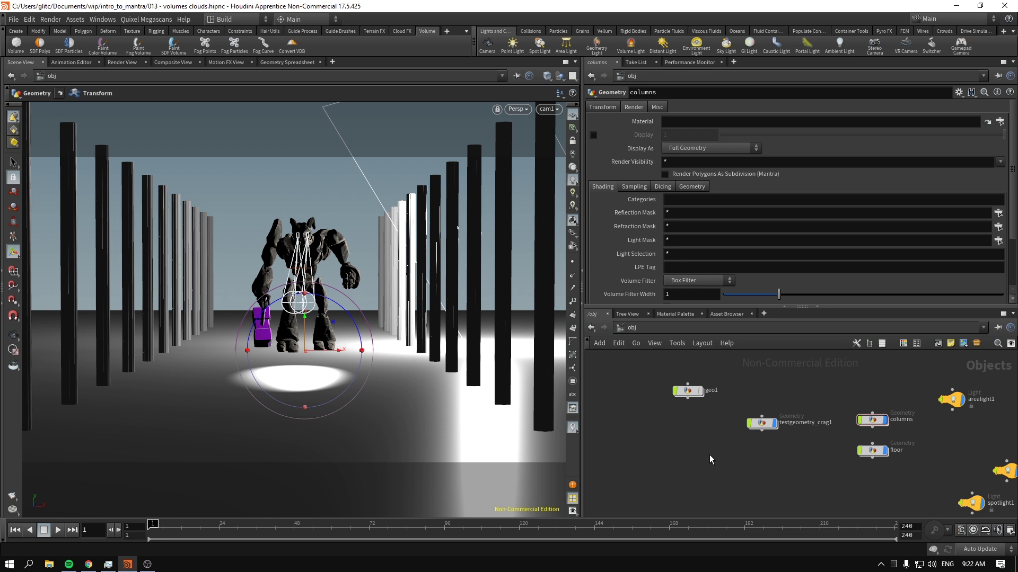
left_click_drag(719, 458, 819, 416)
left_click(677, 435)
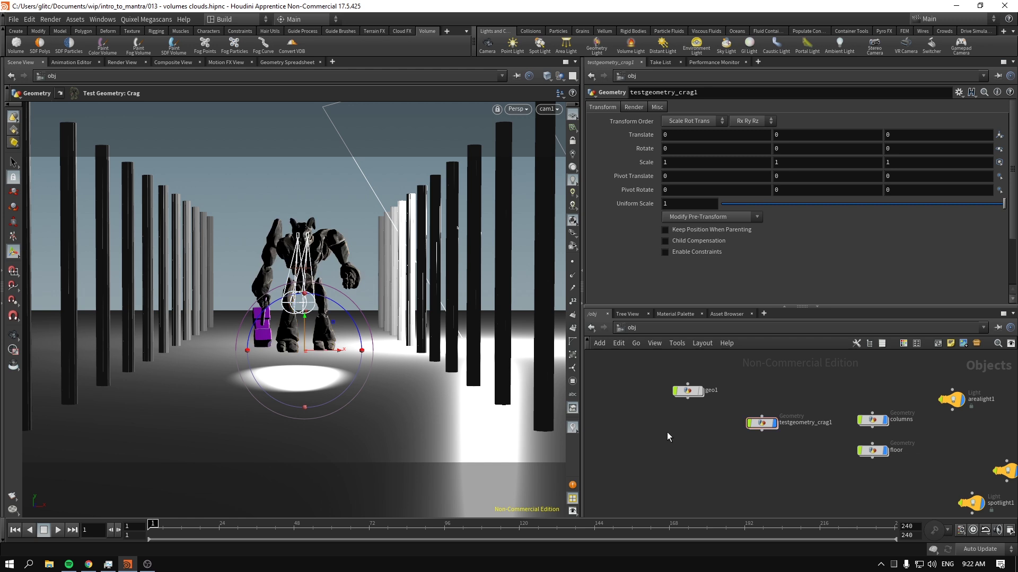
Add a second Crag test geometry object to the scene and delete it again.
key("Tab")
type("cr")
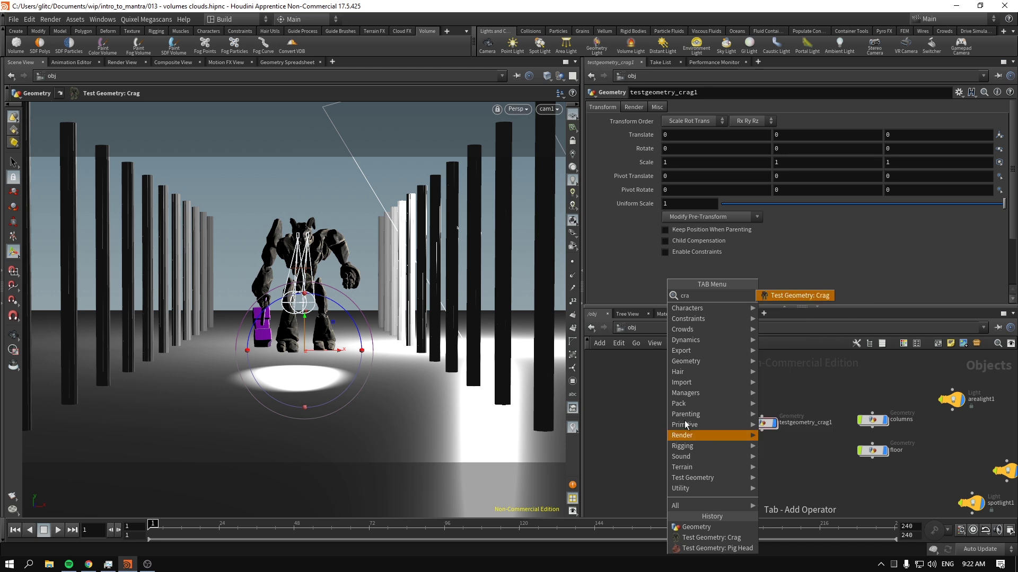
key("Return")
left_click(635, 415)
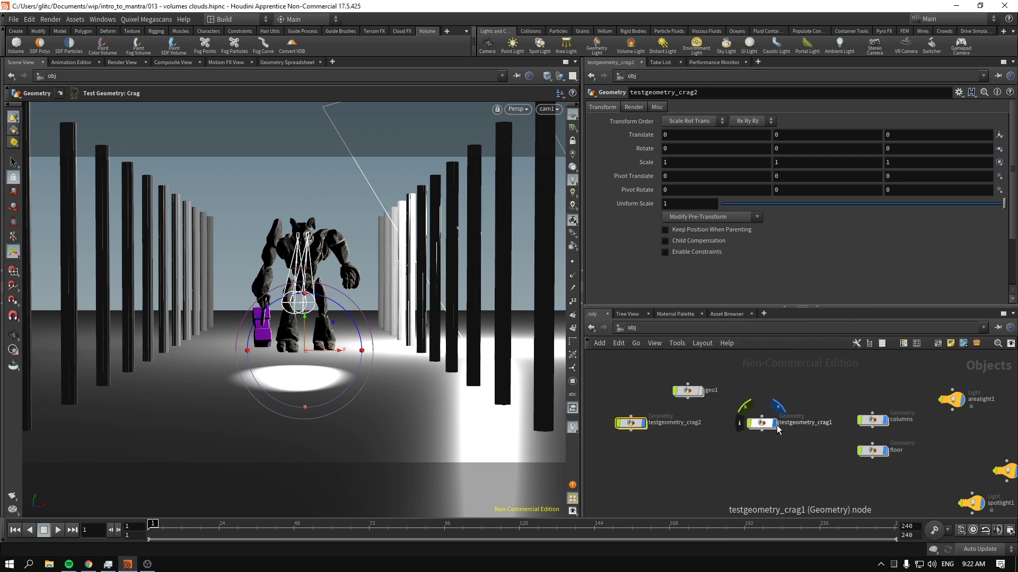
left_click(642, 425)
left_click(644, 427)
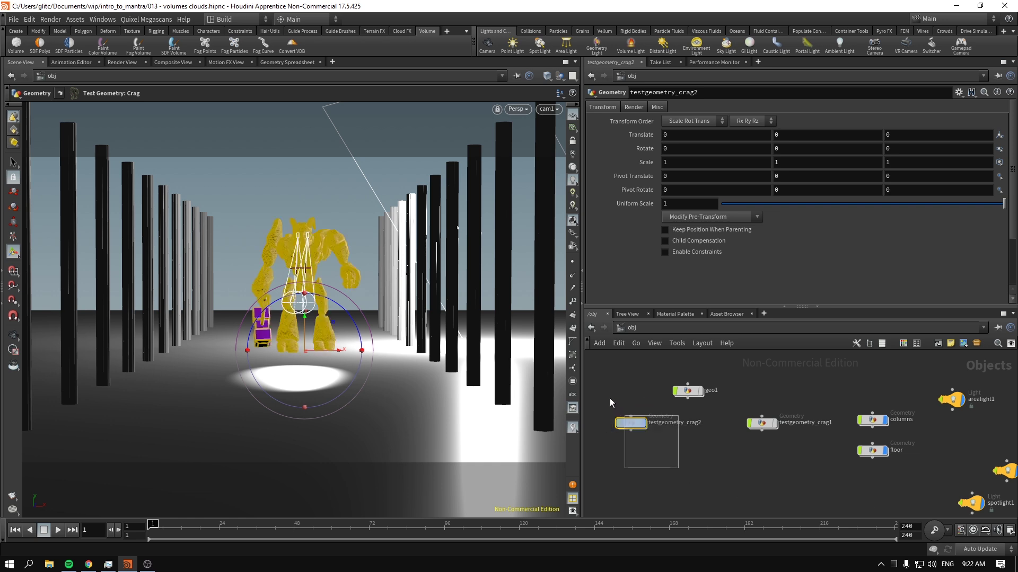
key("Delete")
Place the testgeometry_crag1 node in line with the columns node and select arealight1.
left_click(775, 423)
left_click_drag(784, 472, 717, 413)
middle_click_drag(833, 496, 760, 500)
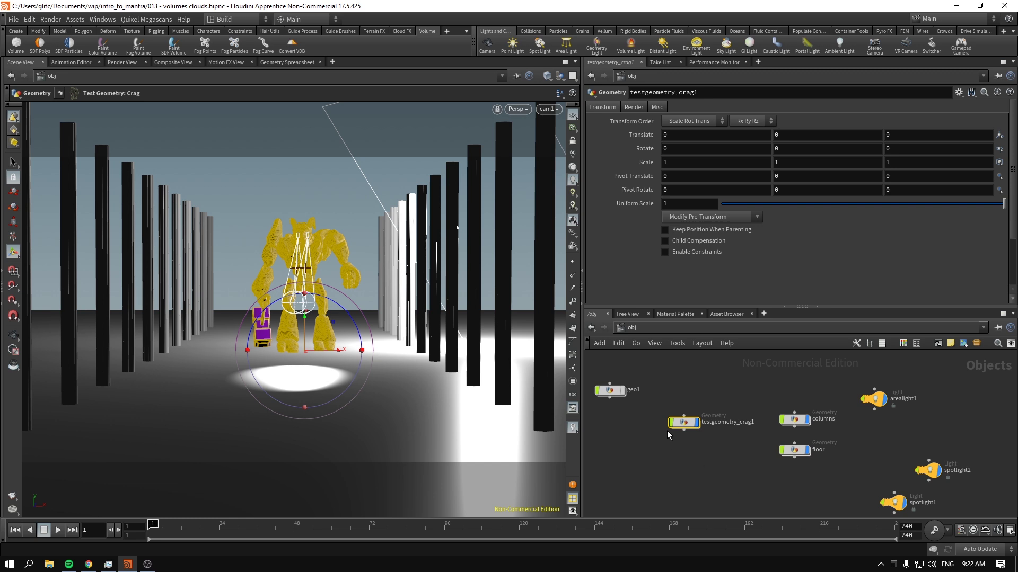
left_click_drag(686, 427, 705, 424)
left_click_drag(830, 368, 906, 412)
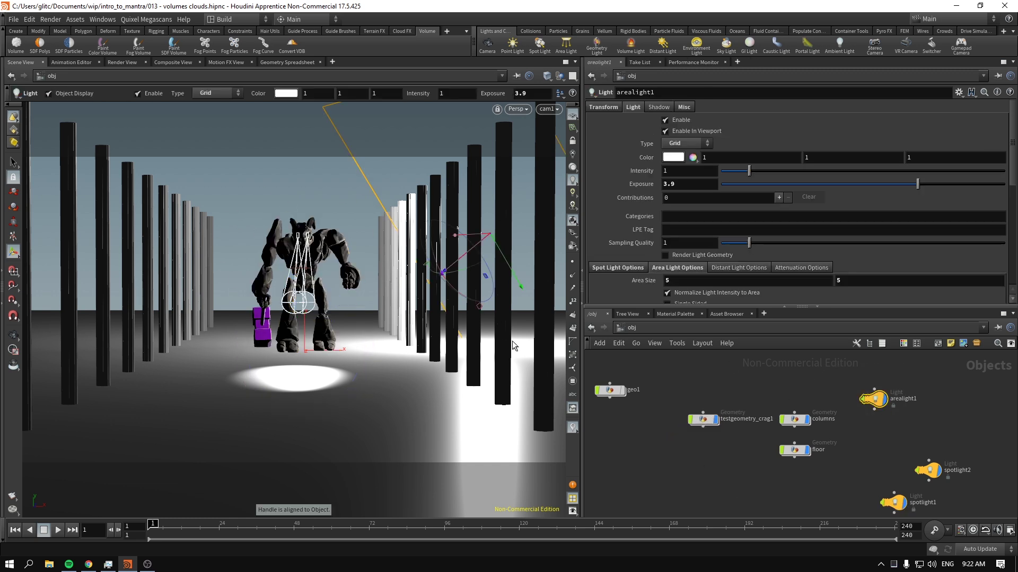
Examine the columns object's node network and the column rows from above, and look through cam1 again.
middle_click_drag(717, 482, 739, 477)
scroll(660, 444, "up", 3)
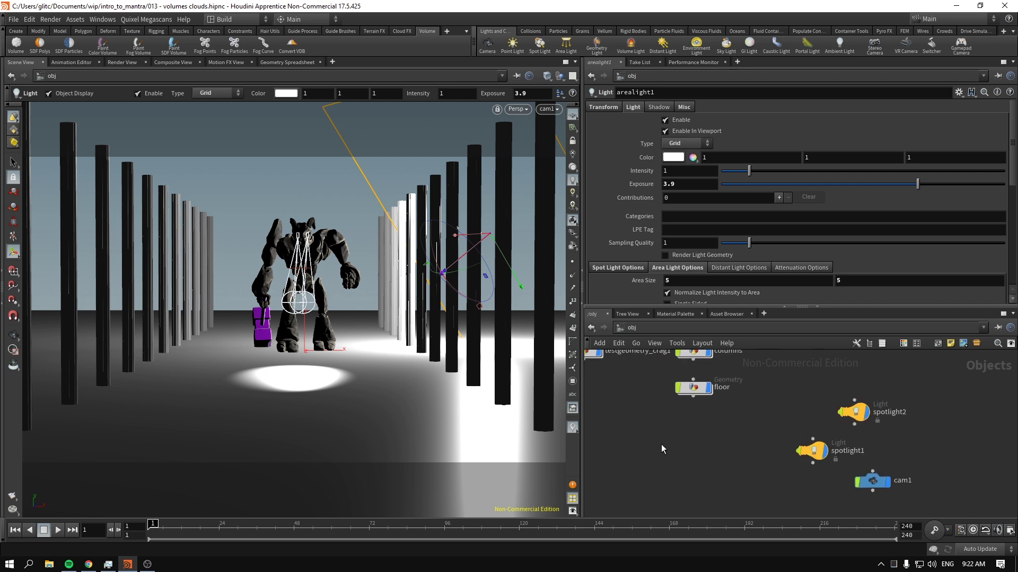
double_click(724, 396)
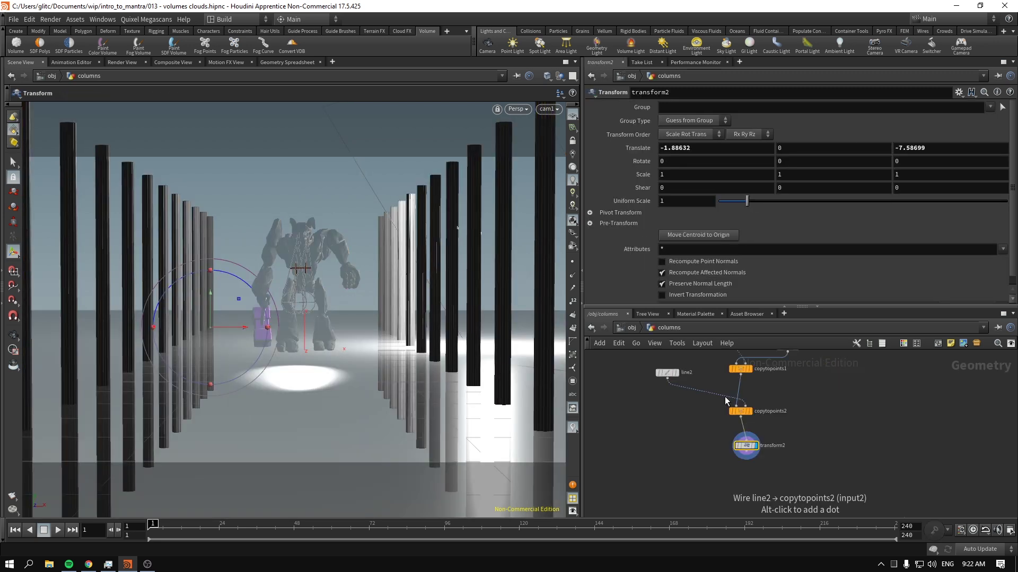
scroll(648, 421, "down", 1)
middle_click_drag(647, 421, 658, 484)
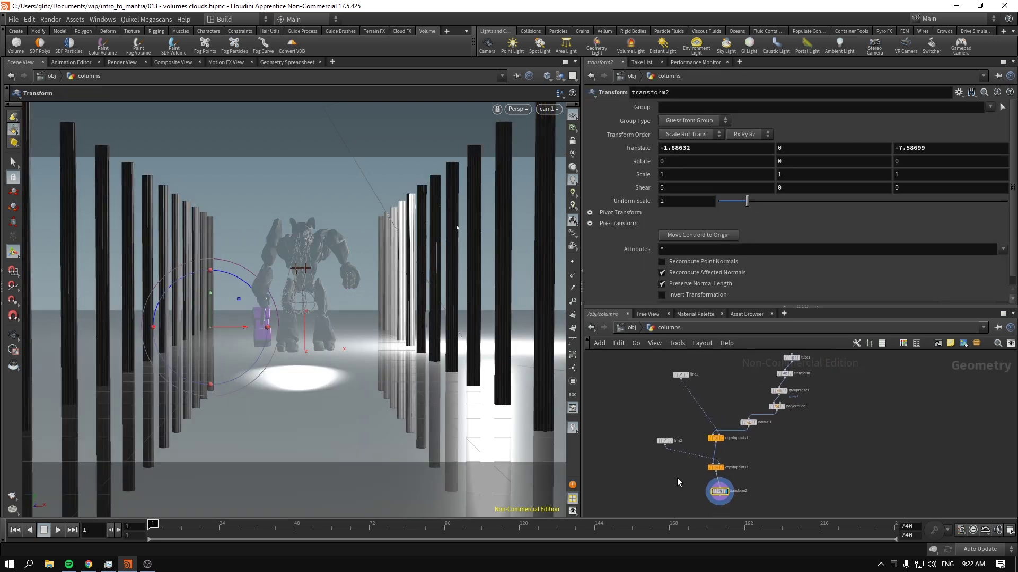
key("u")
key("Escape")
left_click_drag(339, 297, 326, 273)
key("t")
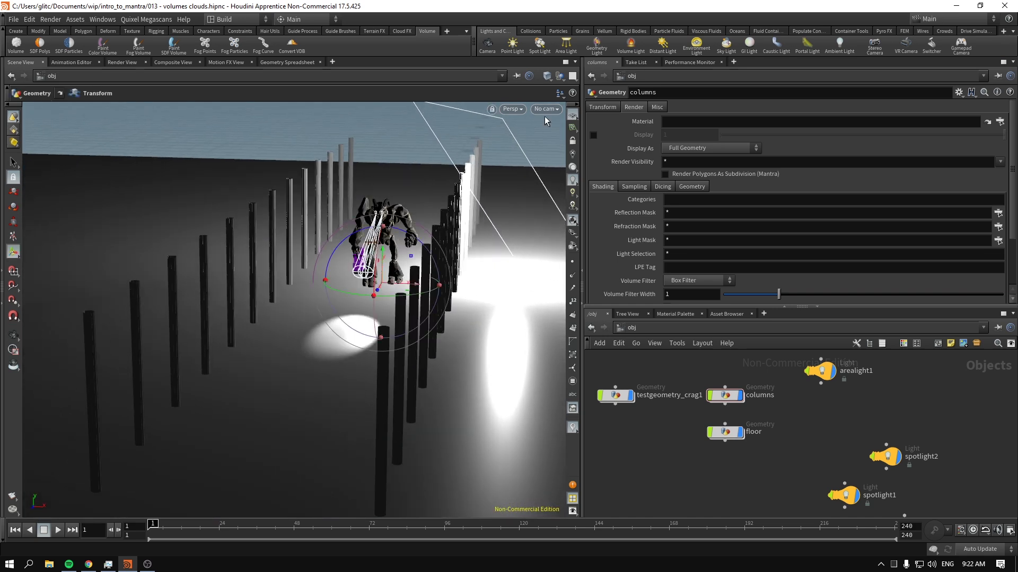
left_click(546, 110)
left_click(560, 157)
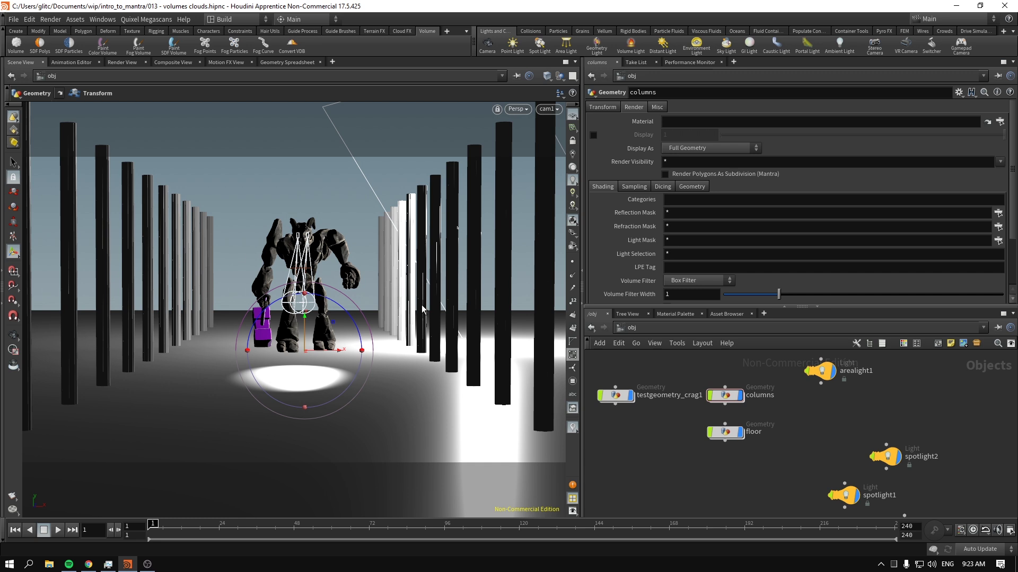
Render the scene with gradual preview refinement enabled, and return to the 3D scene.
left_click(122, 62)
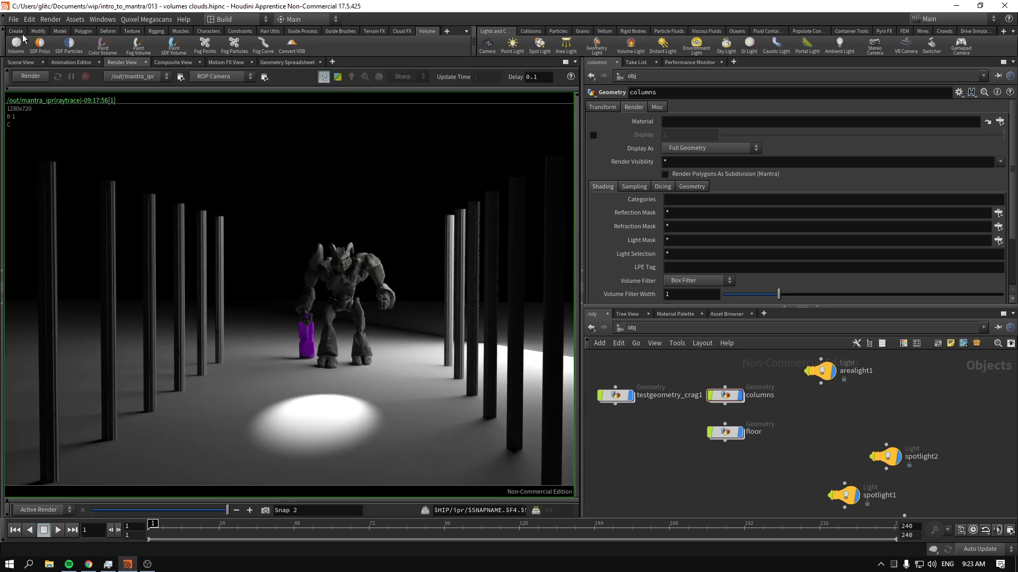
left_click(17, 32)
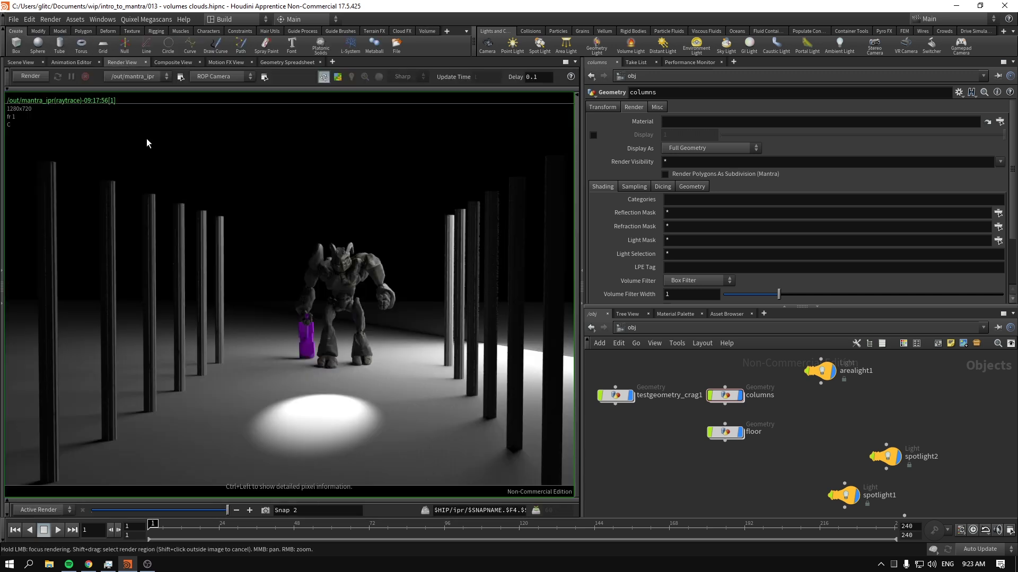
left_click(21, 63)
left_click(123, 62)
left_click(32, 79)
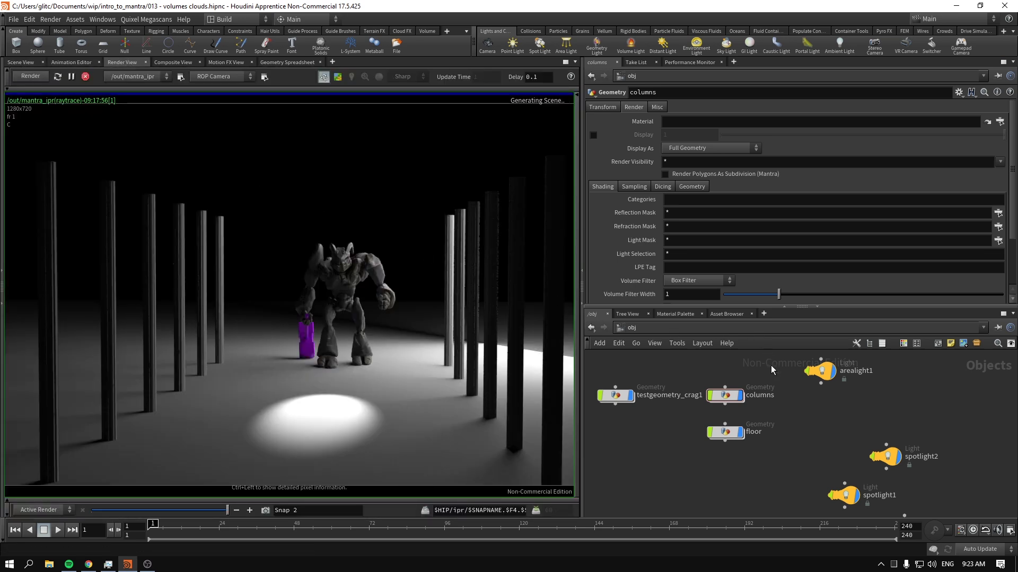
left_click(338, 77)
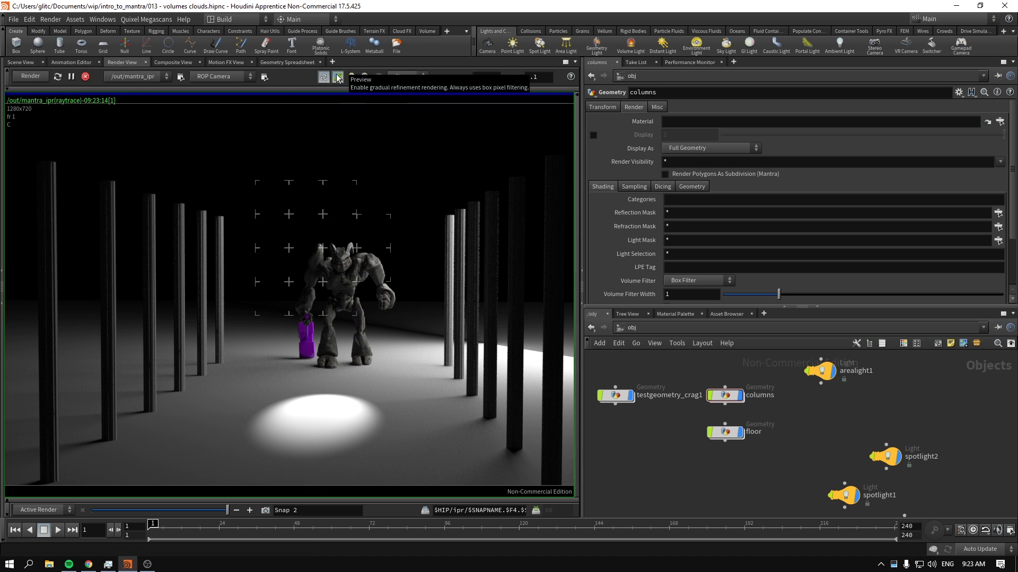
middle_click_drag(652, 440, 711, 456)
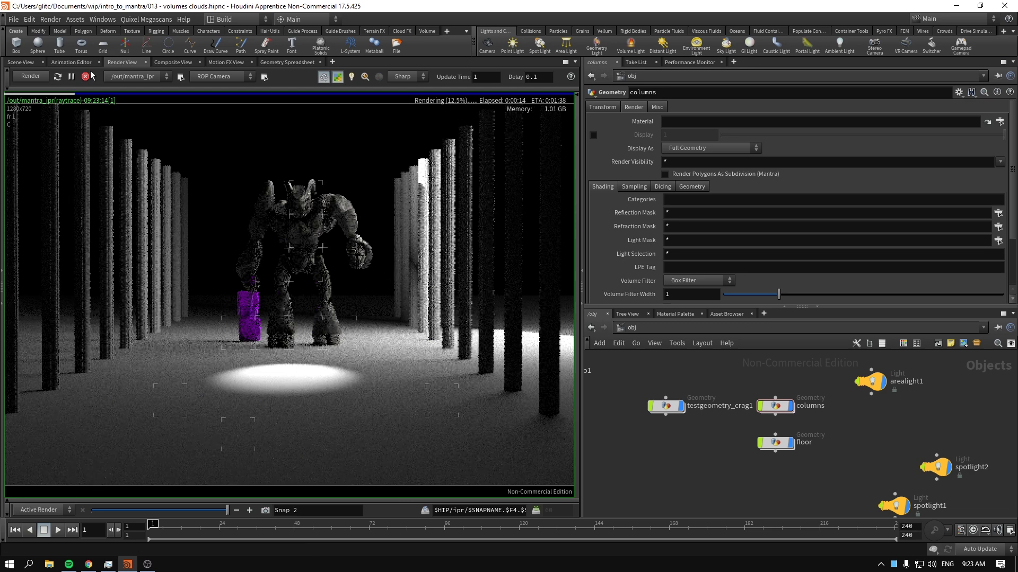
left_click(28, 63)
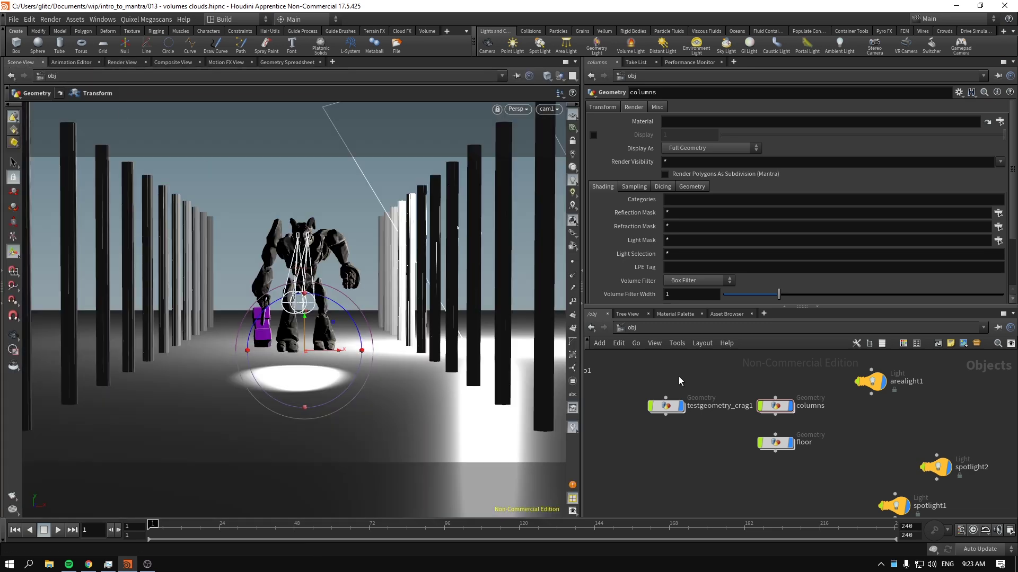
Rearrange the light nodes in the object network and select spotlight2.
key("h")
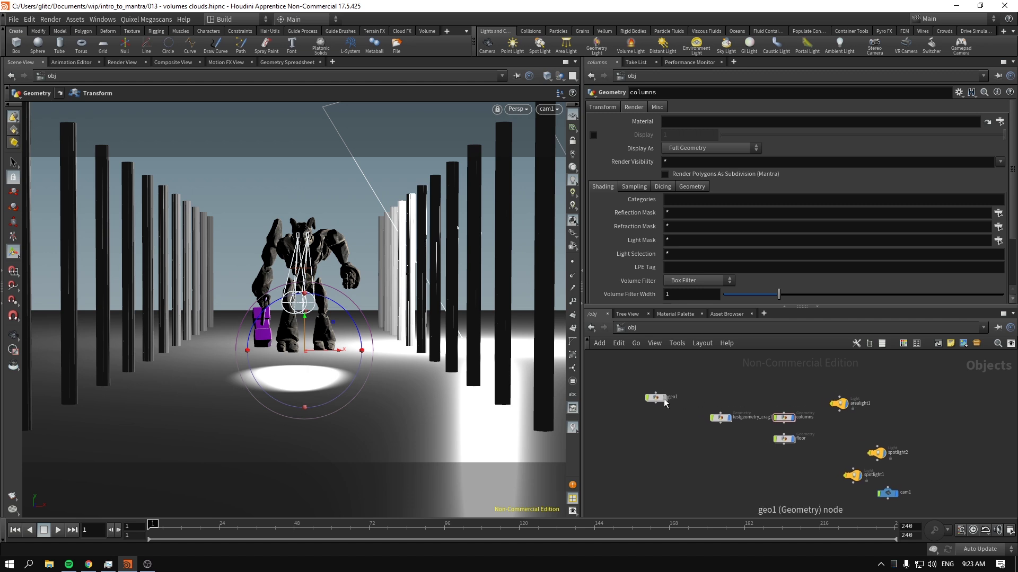
left_click_drag(720, 403, 772, 412)
left_click(829, 474)
left_click_drag(829, 474, 872, 438)
scroll(834, 438, "up", 4)
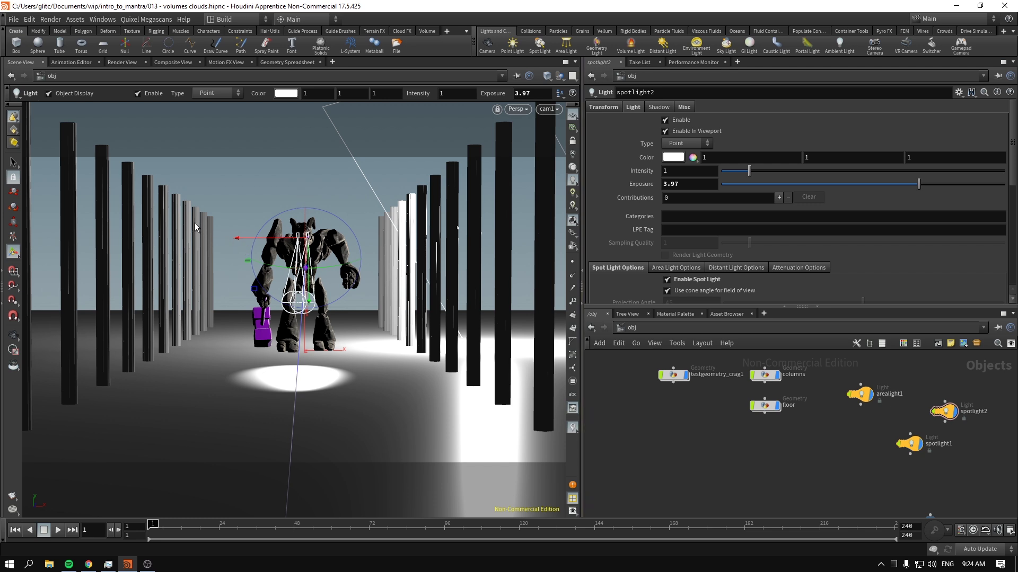
Create a box object at the origin, place its node in free network space and open its contents.
left_click(16, 45)
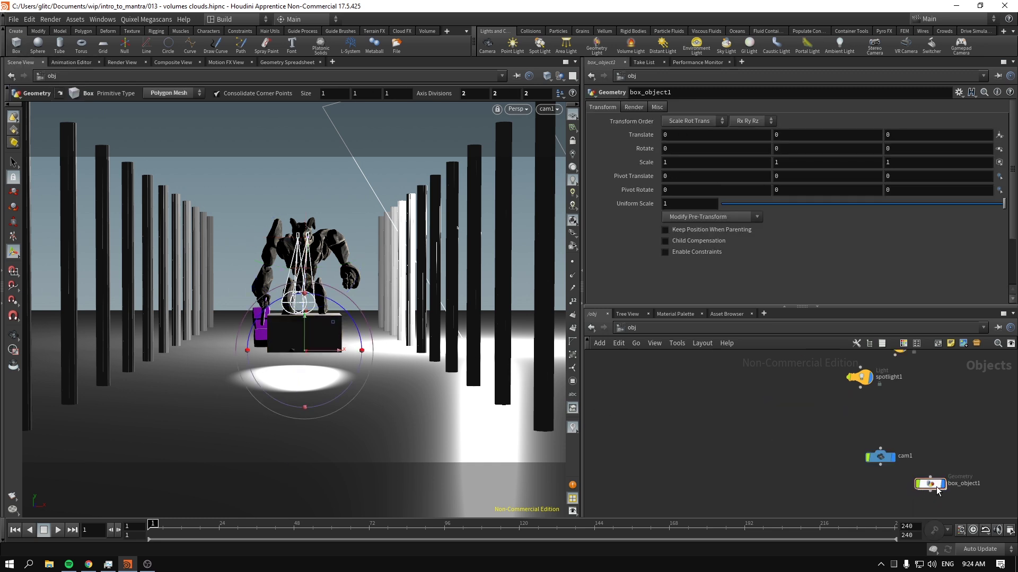
left_click_drag(934, 488, 681, 417)
double_click(679, 415)
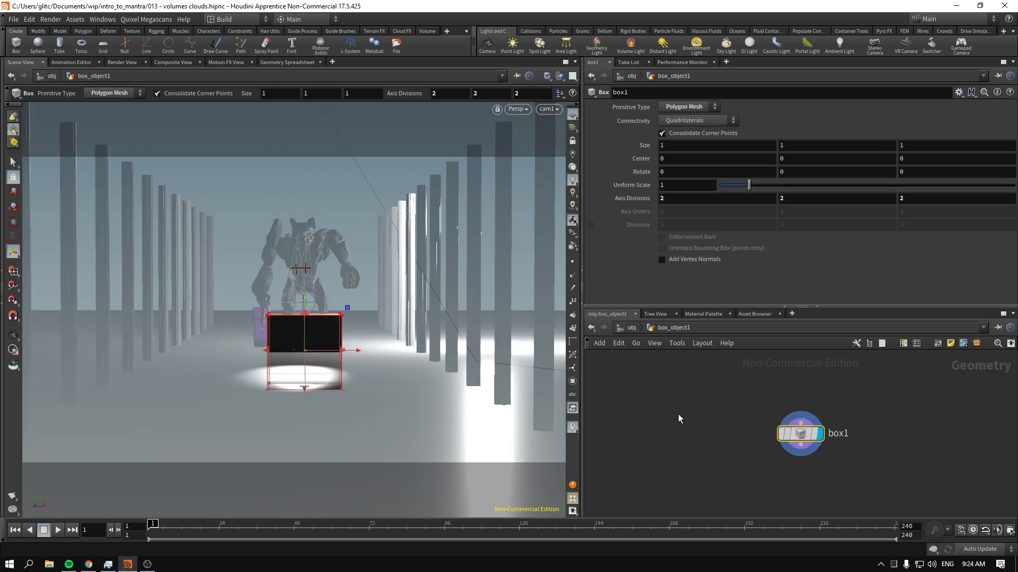
Lift the box's underside to near the floor and resize the box to 14 by about 8.56 by 12.
left_click_drag(304, 390, 303, 357)
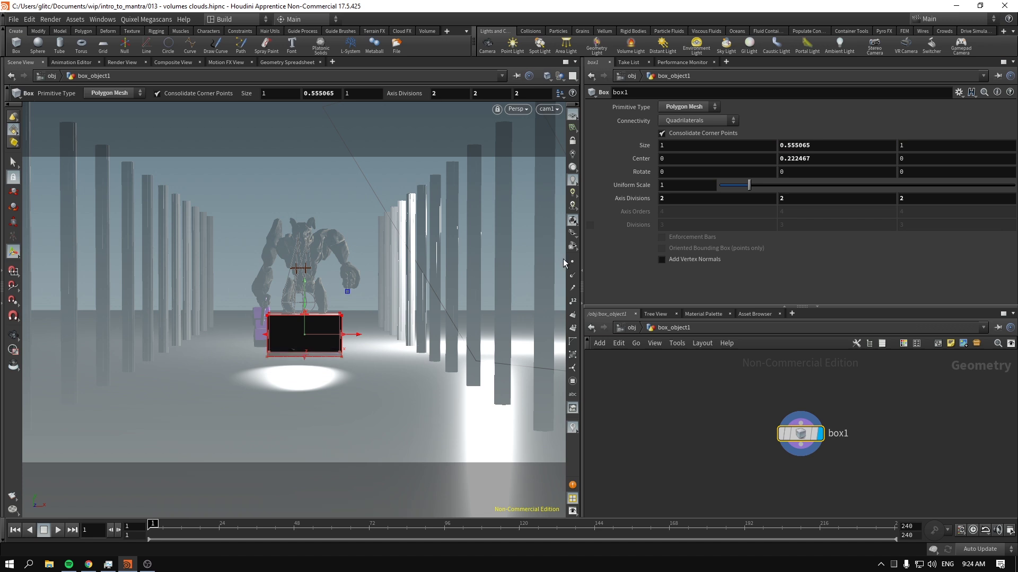
middle_click_drag(672, 148, 758, 125)
middle_click_drag(929, 145, 986, 123)
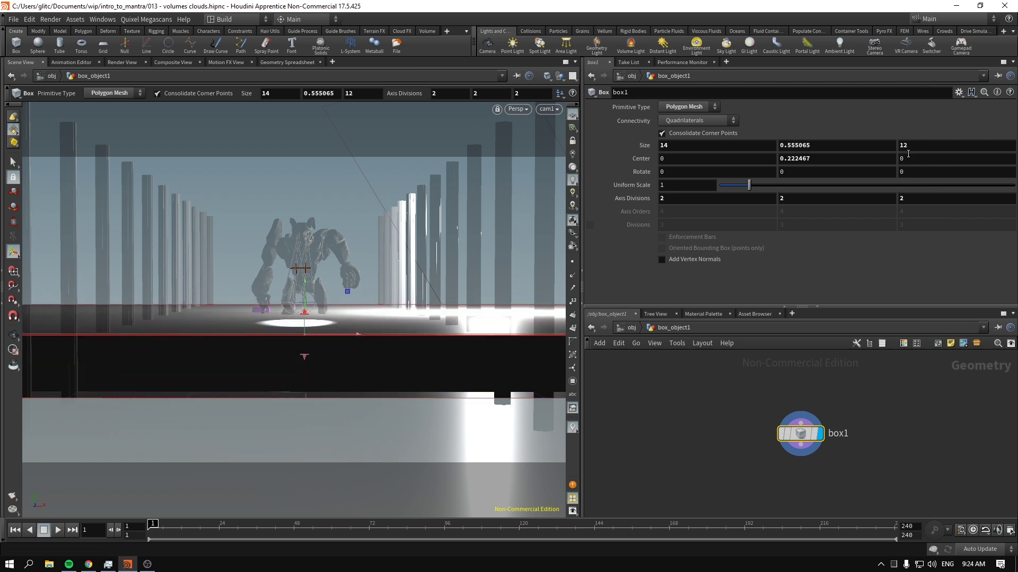
middle_click_drag(870, 145, 870, 119)
left_click_drag(306, 296, 335, 140)
key("Escape")
key("u")
left_click_drag(427, 300, 426, 217)
key("Return")
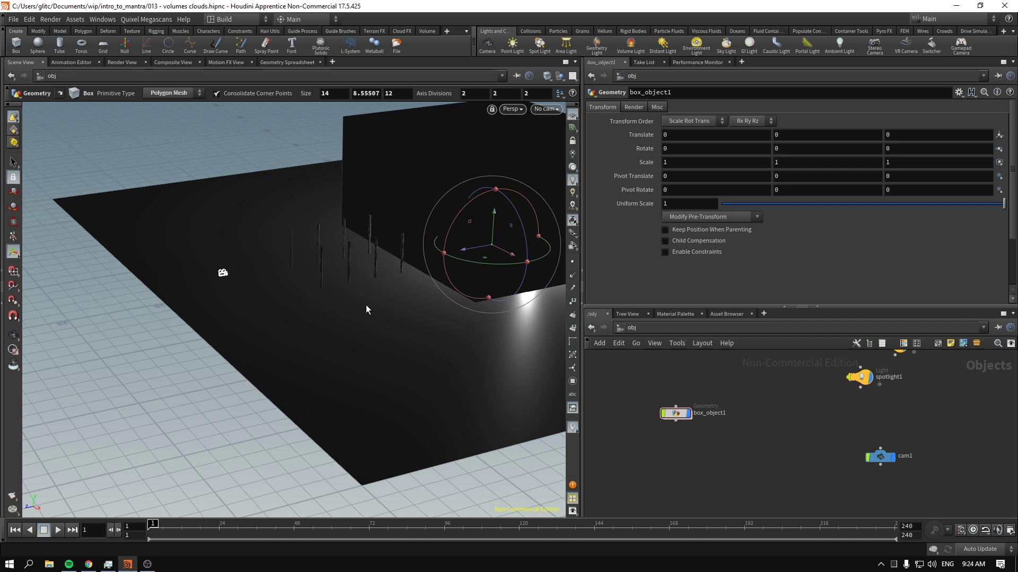
Enlarge the box around the whole scene to about 25.4 by 8.56 by 24.3 and return to object level.
double_click(668, 420)
left_click_drag(404, 223, 374, 234)
key("h")
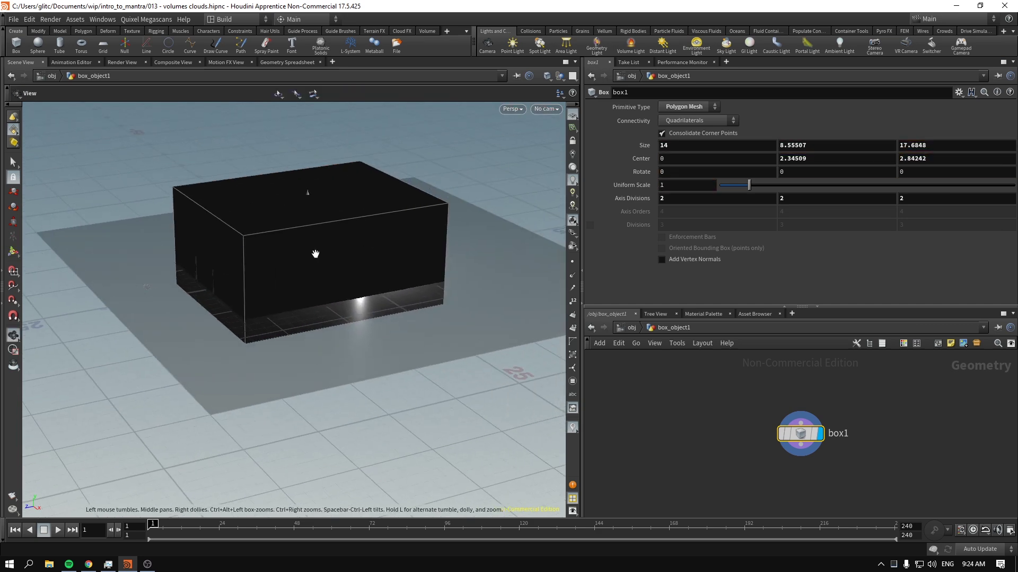
key("Return")
left_click_drag(399, 229, 472, 219)
left_click_drag(385, 266, 416, 288)
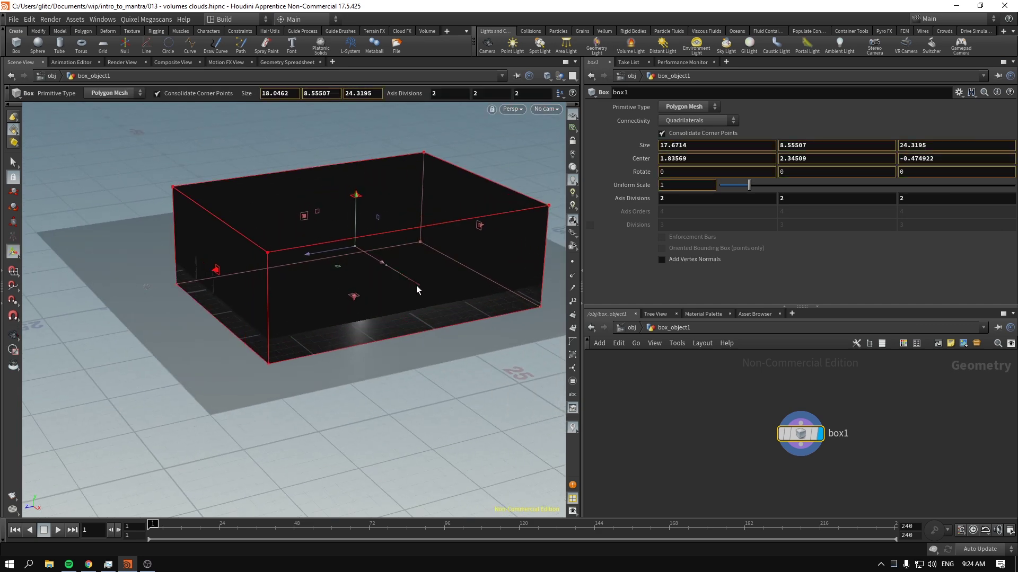
left_click_drag(305, 216, 268, 200)
left_click(591, 328)
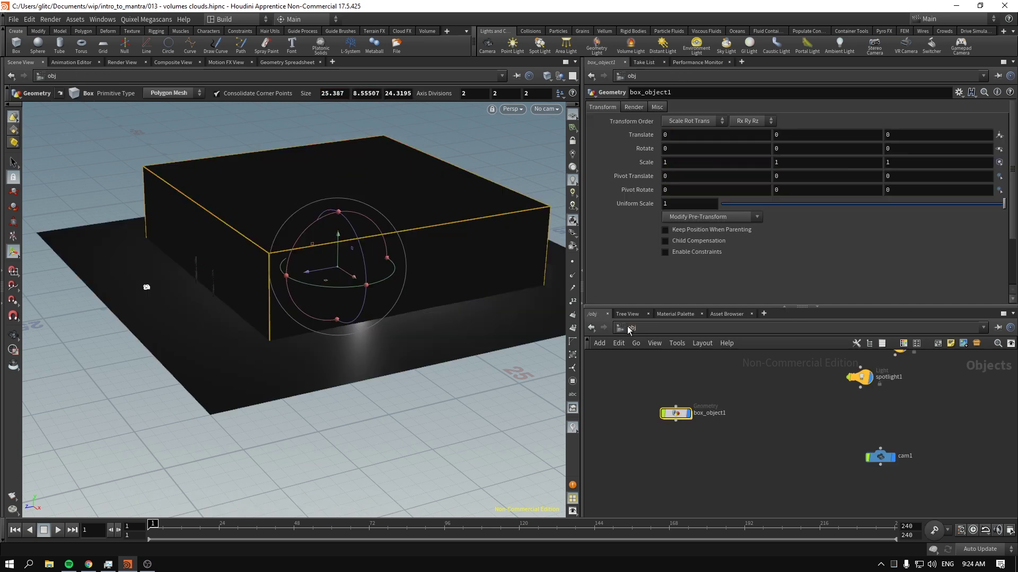
left_click_drag(753, 473, 712, 461)
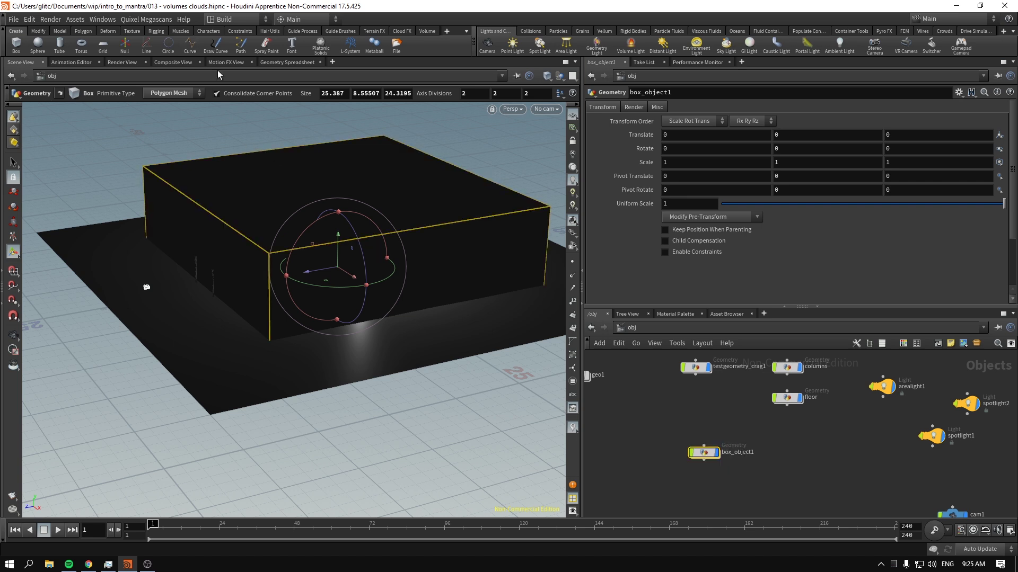
Convert the box object into a fog volume and view it through cam1.
left_click(426, 31)
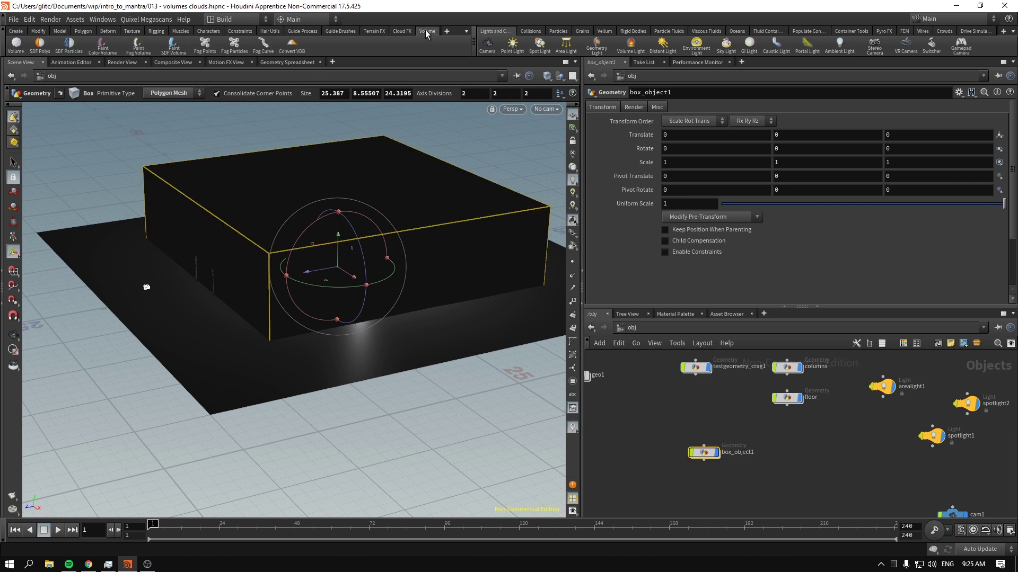
left_click(14, 46)
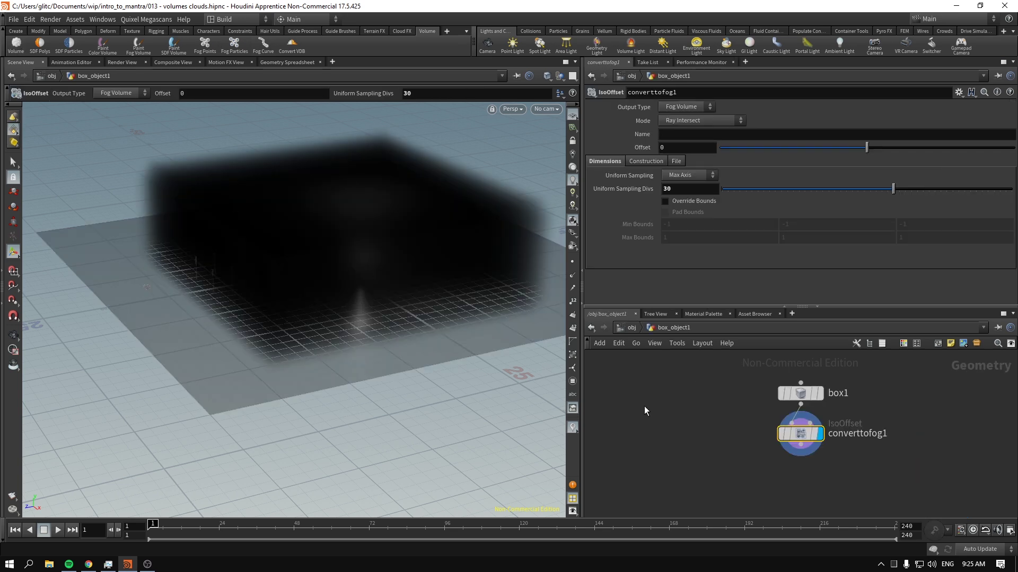
left_click(629, 329)
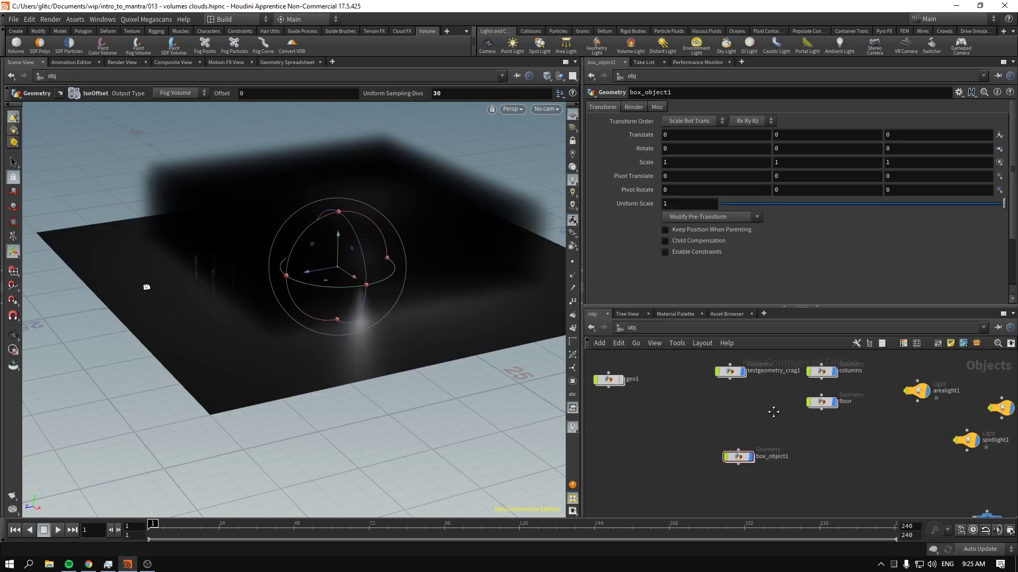
left_click(548, 109)
left_click(561, 159)
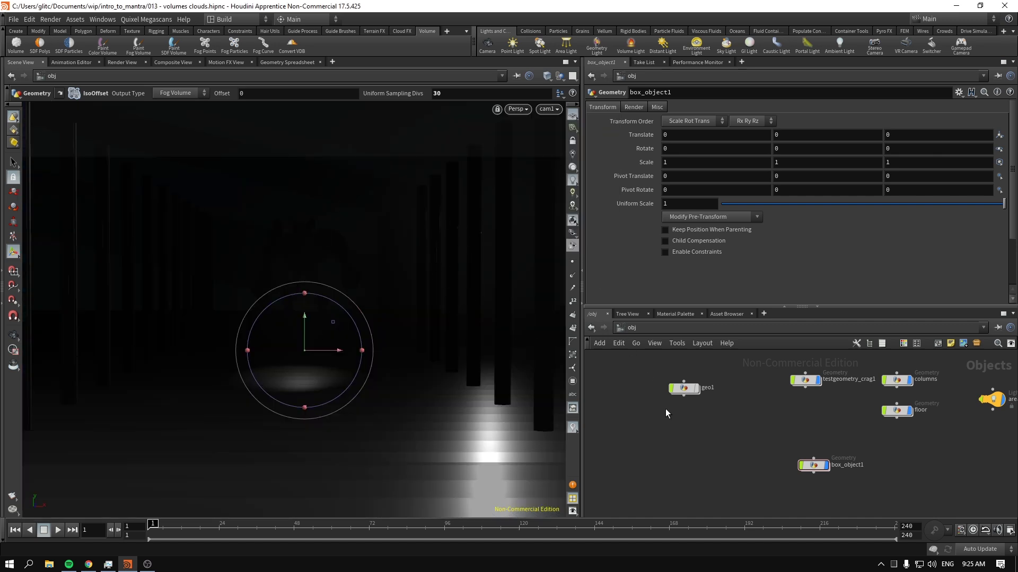
Delete all existing materials from the mat network and return to object level.
left_click(674, 314)
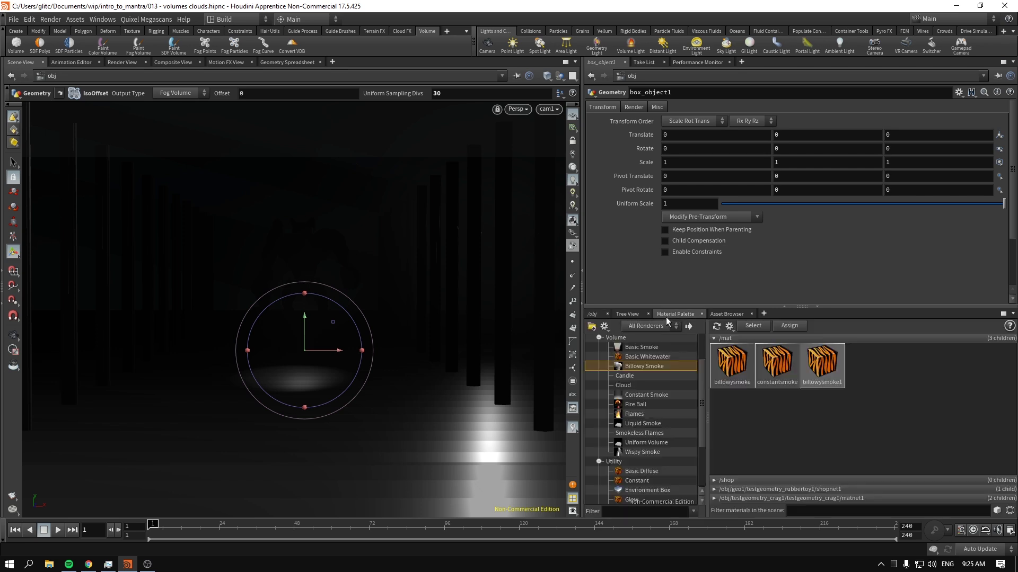
left_click(596, 315)
left_click(631, 328)
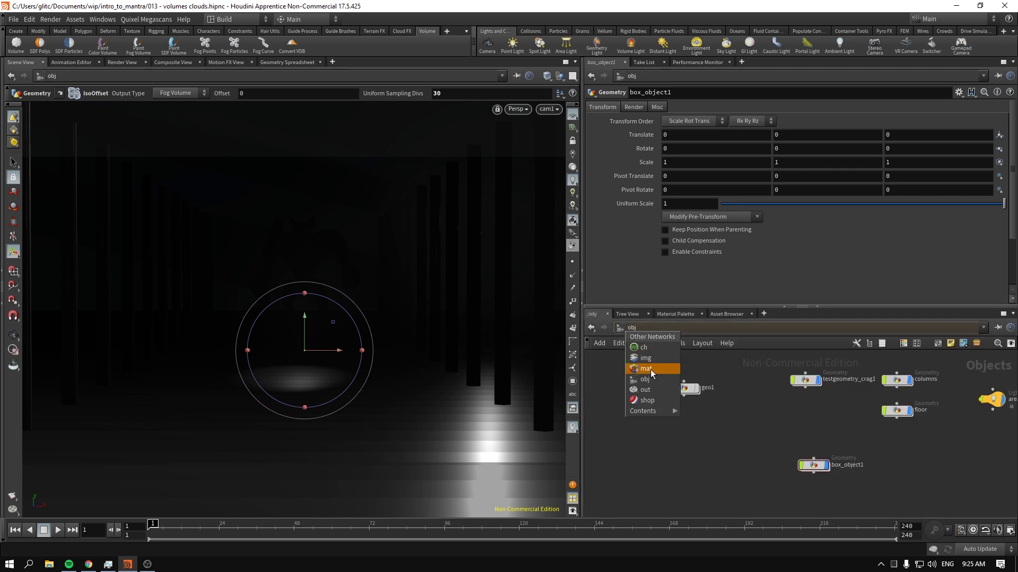
left_click(652, 372)
left_click_drag(603, 360, 811, 456)
key("Delete")
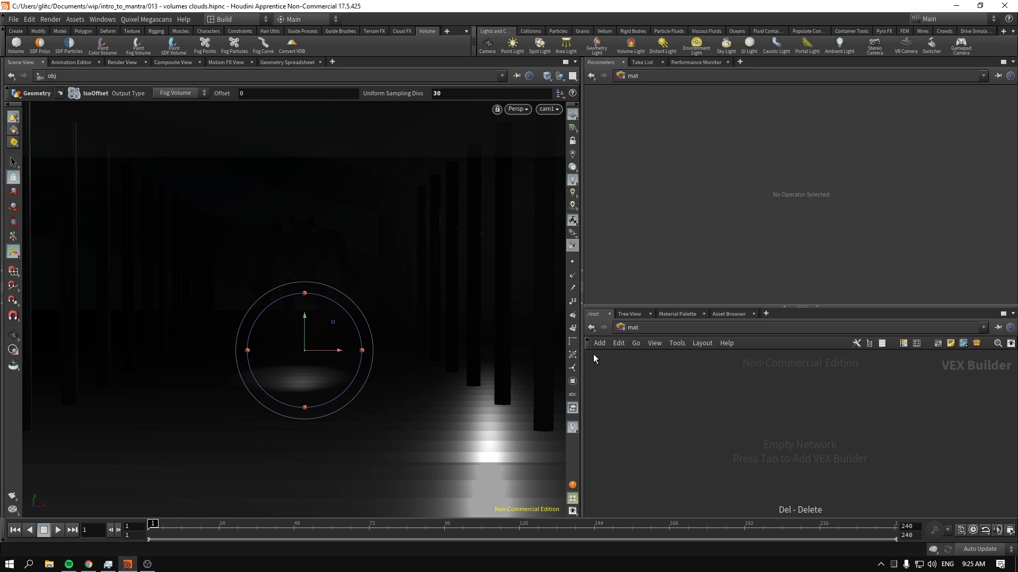
left_click(626, 326)
left_click(634, 383)
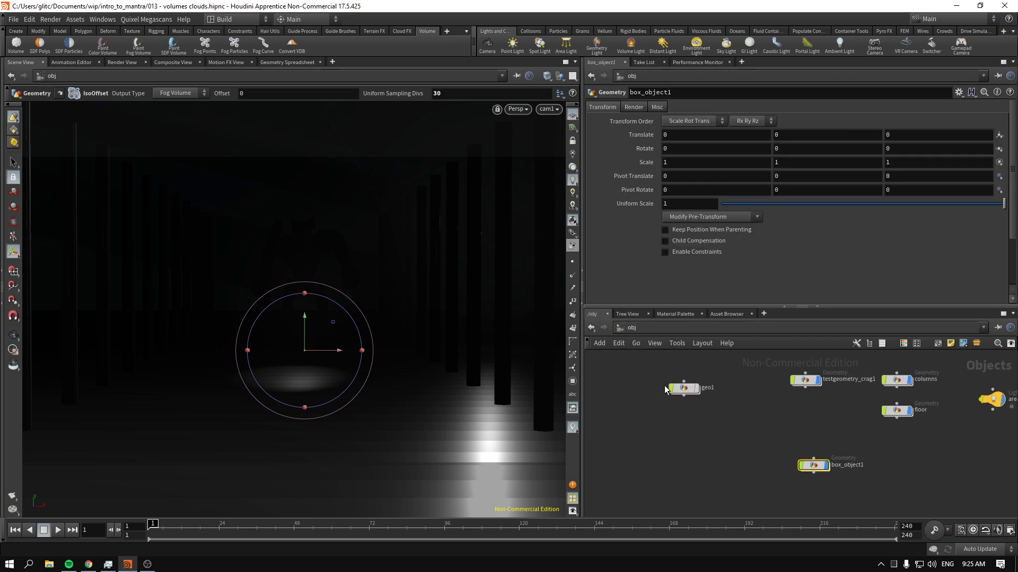
Start the mantra_ipr render and disable spotlight1 and spotlight2 both for rendering and in the viewport, leaving arealight1 on.
left_click(122, 62)
left_click(28, 77)
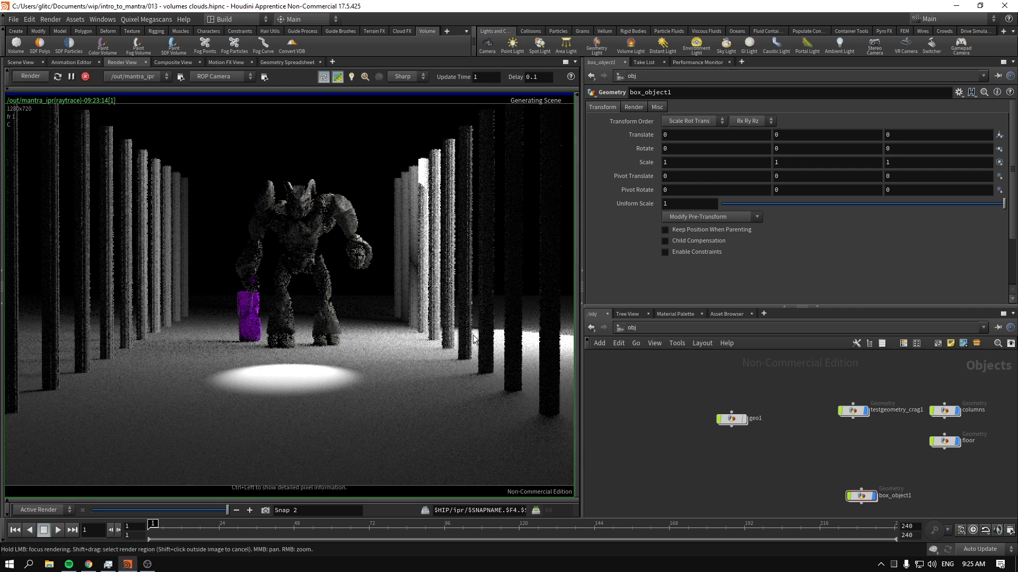
middle_click_drag(972, 468, 776, 441)
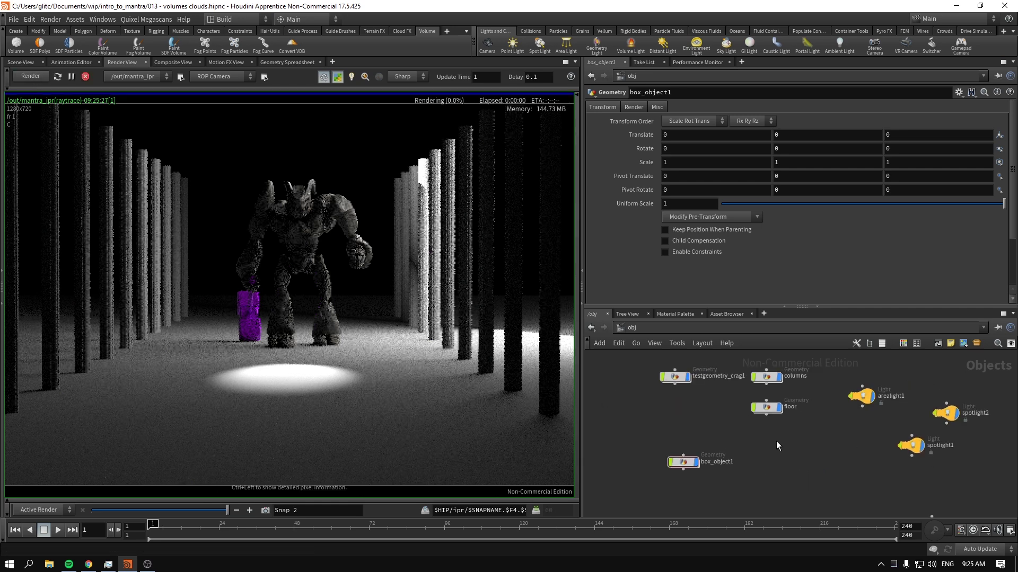
scroll(776, 441, "up", 1)
left_click_drag(876, 426, 928, 459)
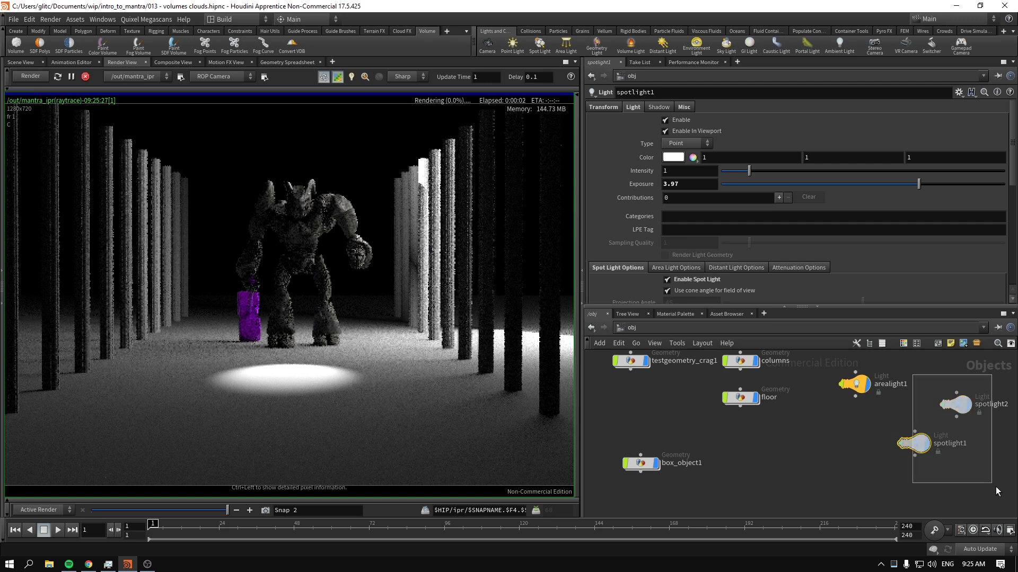
left_click(955, 405, "shift")
left_click(671, 122)
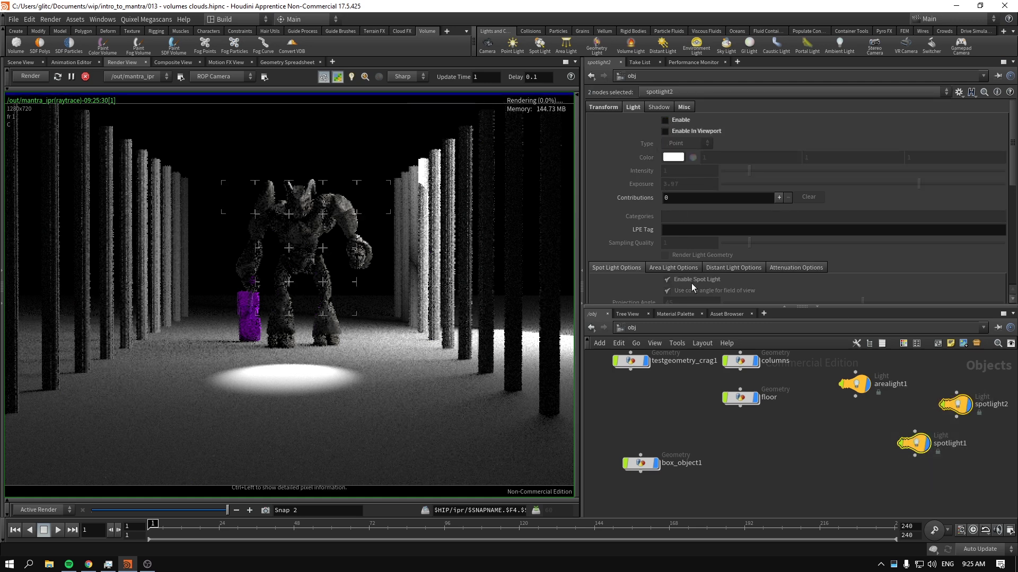
left_click(768, 453)
scroll(768, 454, "down", 1)
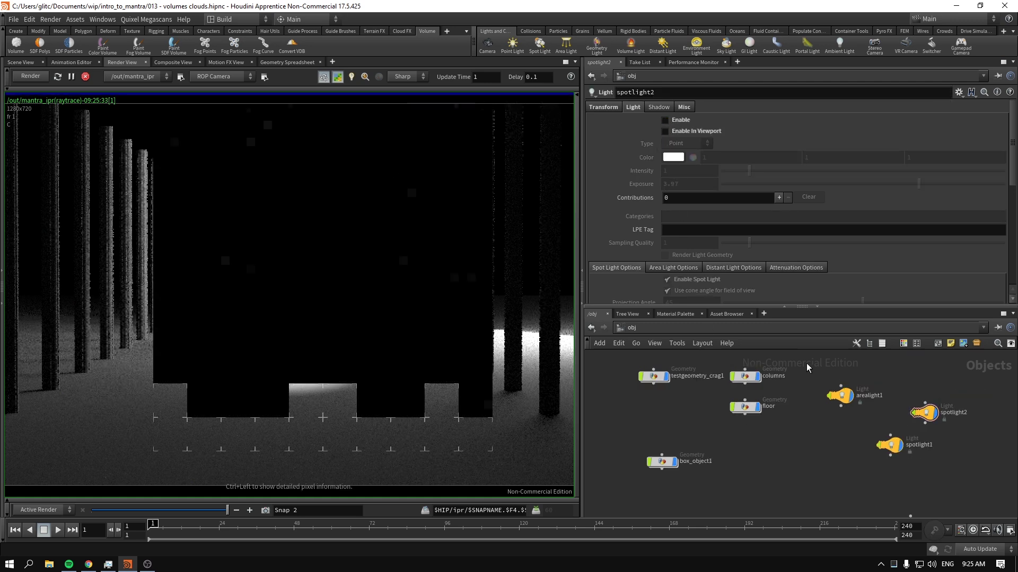
left_click(841, 395)
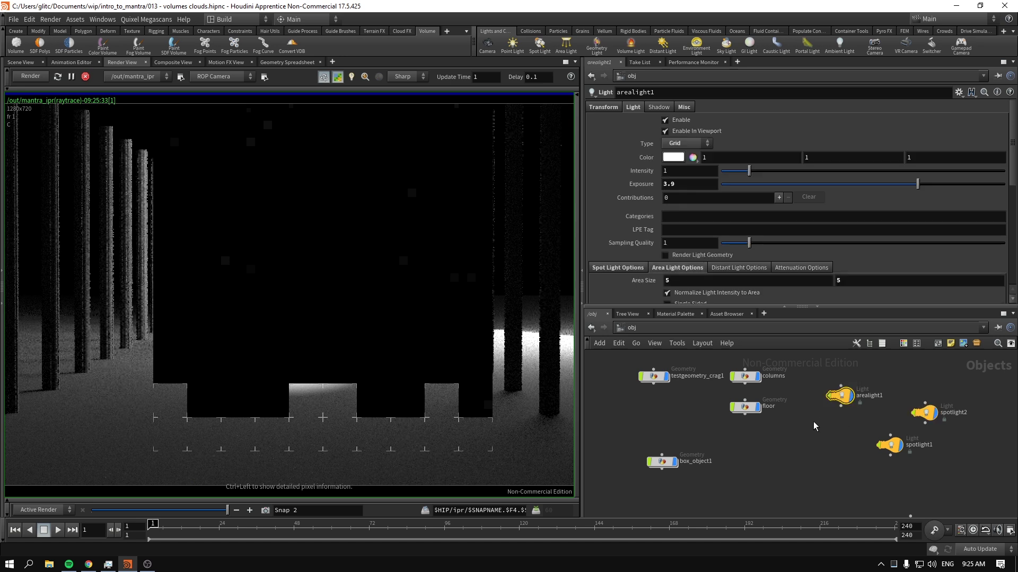
Add a Billowy Smoke material from the material gallery to the emptied mat network and show its node.
left_click(618, 328)
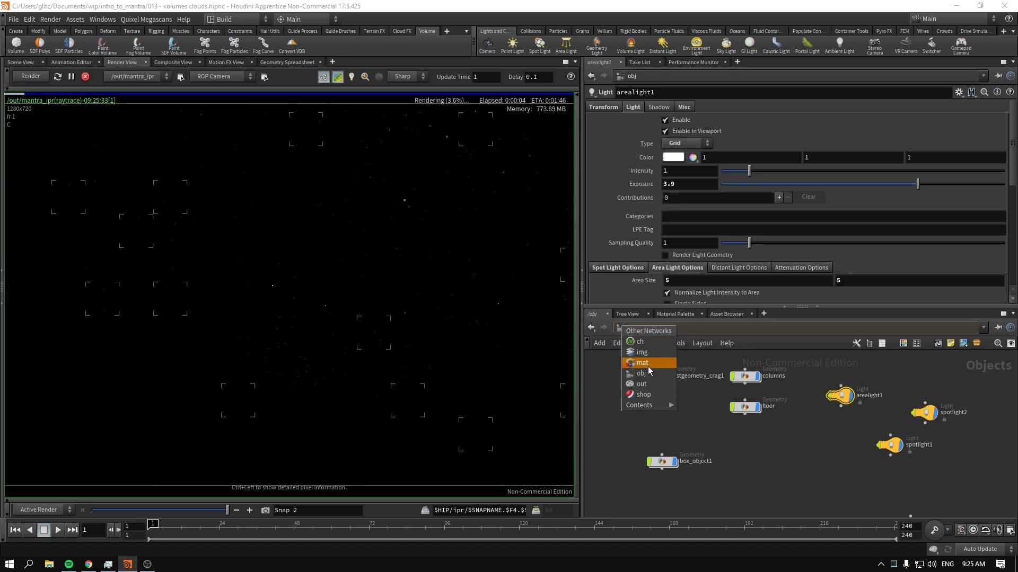
left_click(647, 367)
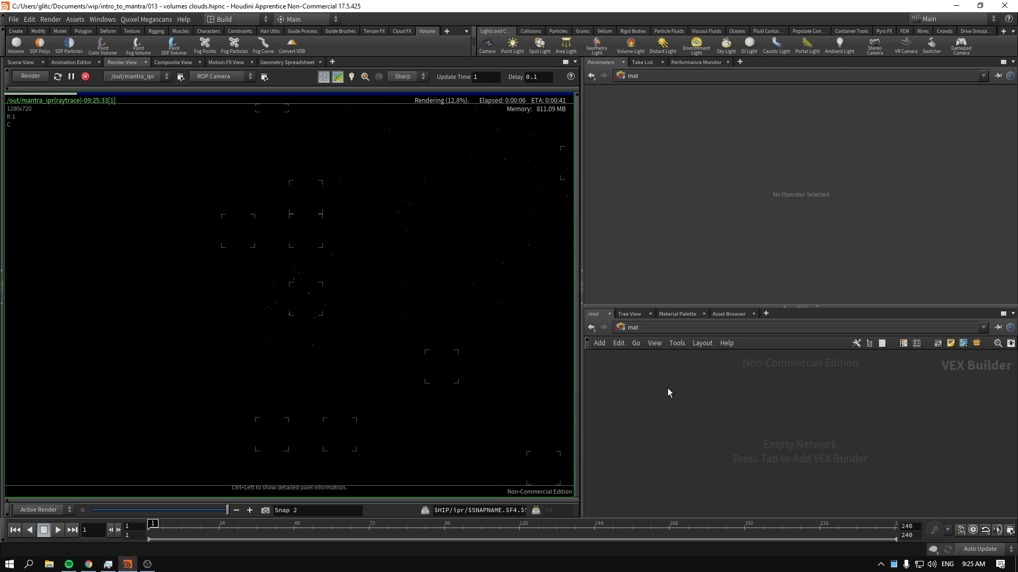
left_click(668, 314)
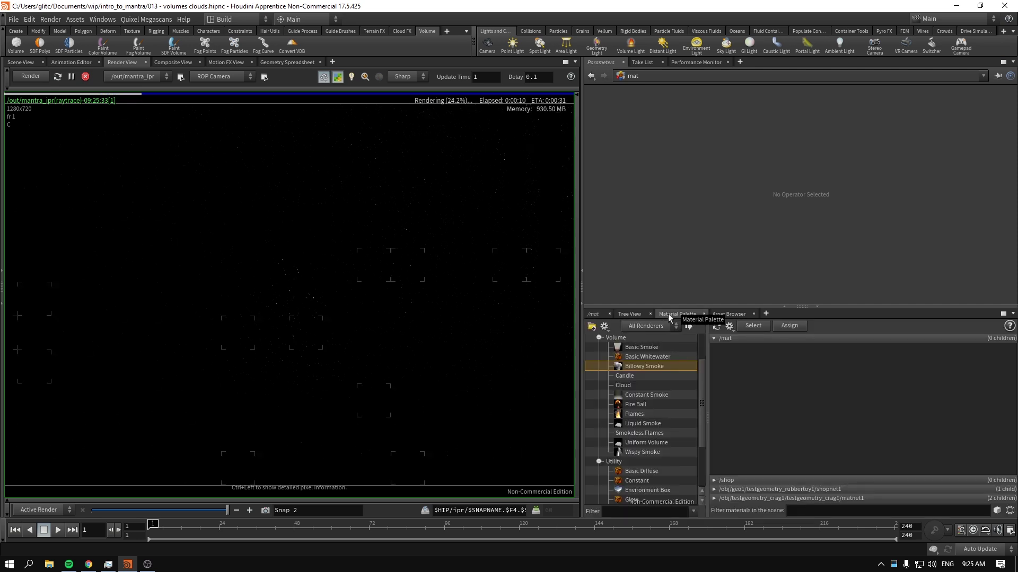
left_click_drag(619, 371, 738, 370)
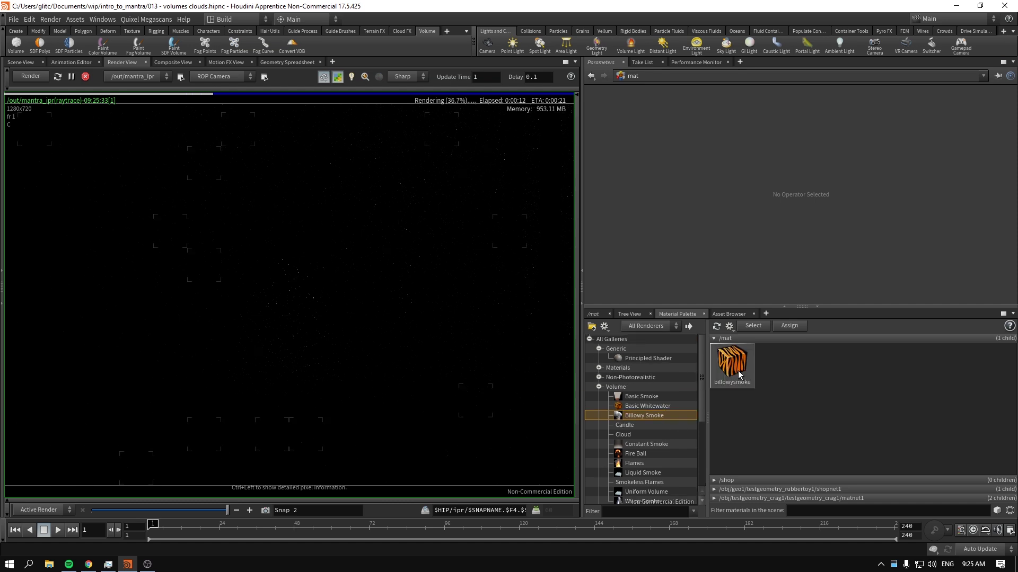
left_click(593, 314)
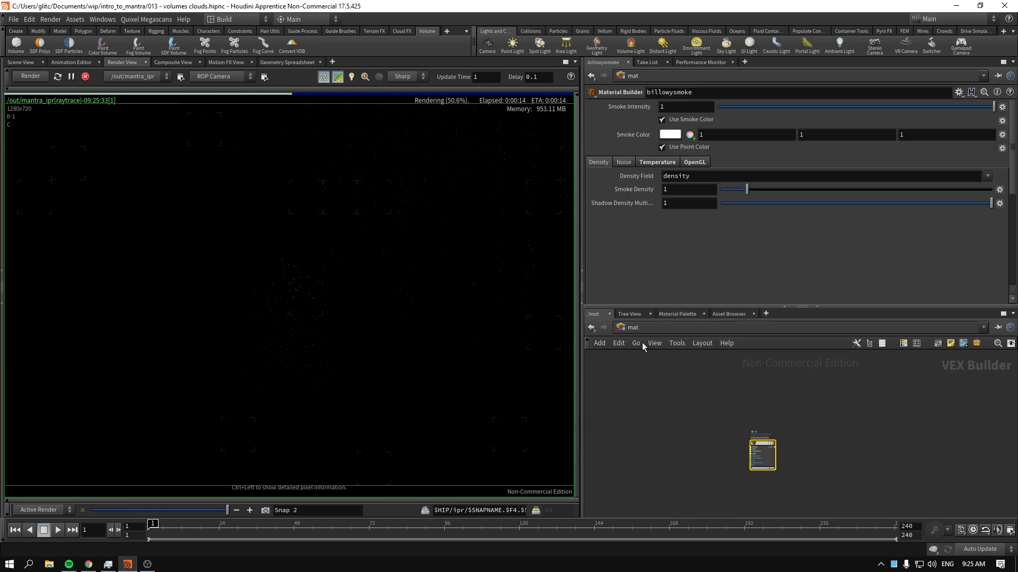
Return to object level and assign the billowysmoke material to box_object1.
left_click(632, 328)
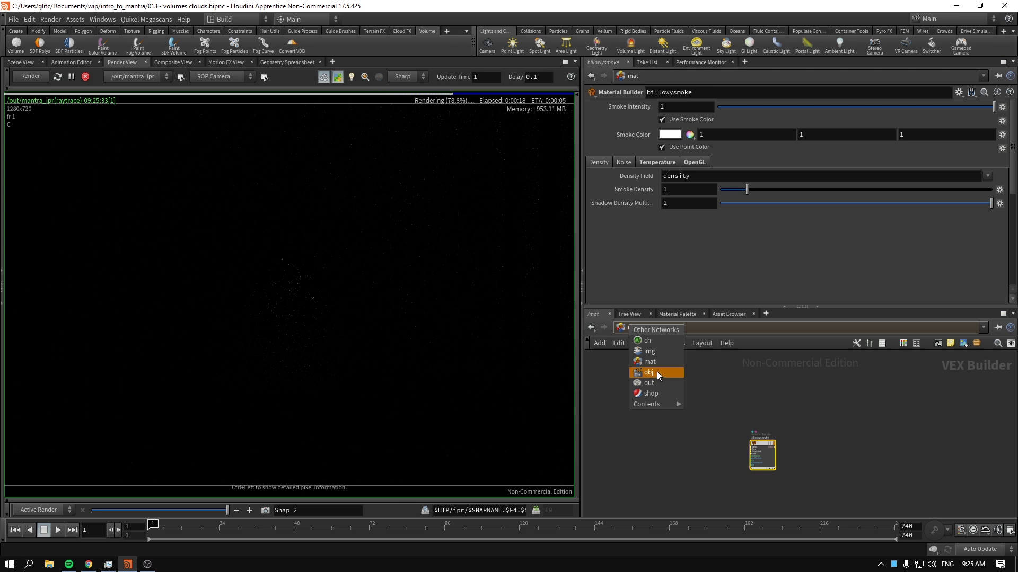
left_click(669, 372)
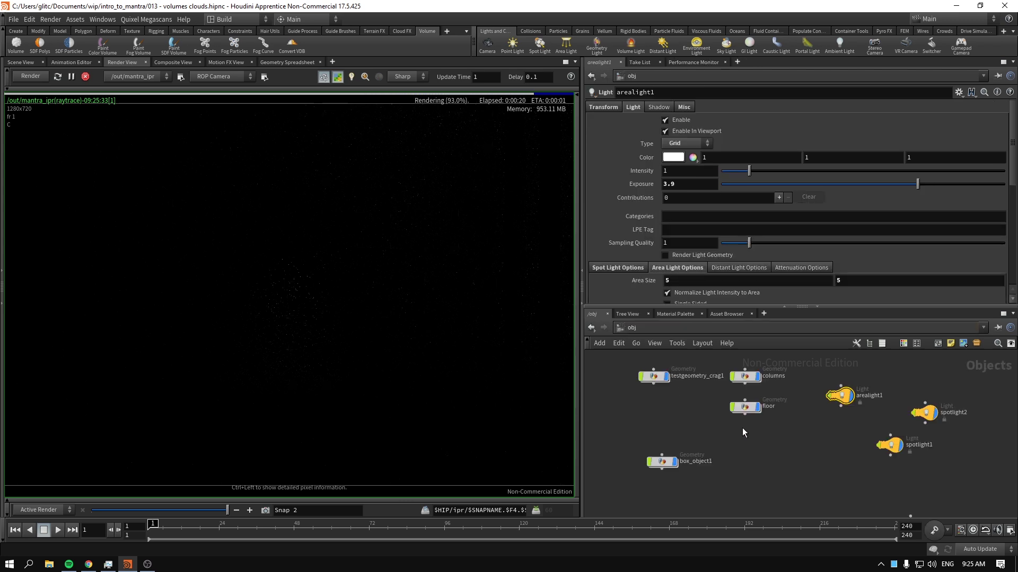
left_click(684, 462)
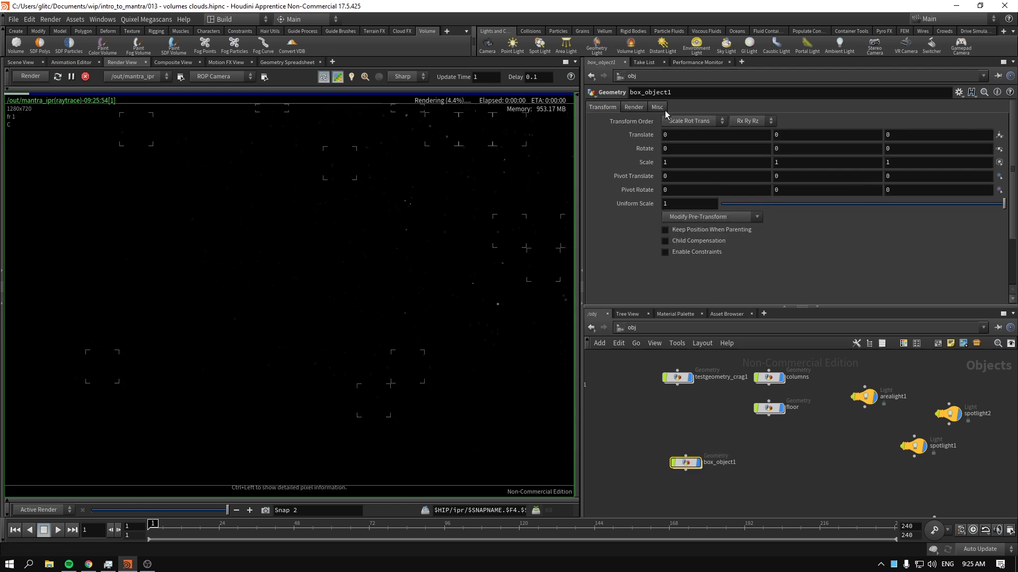
left_click(999, 122)
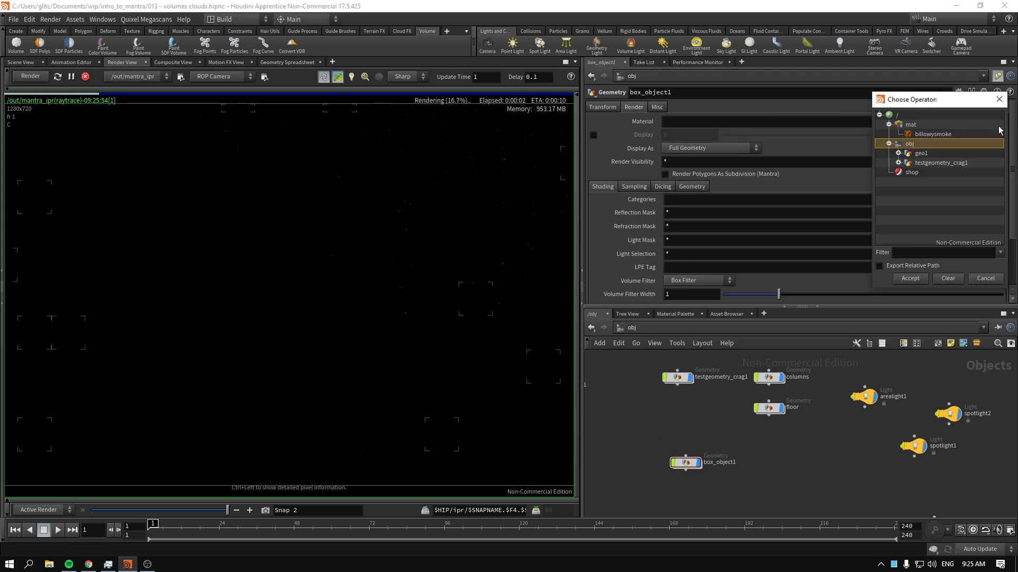
left_click(944, 135)
left_click(910, 278)
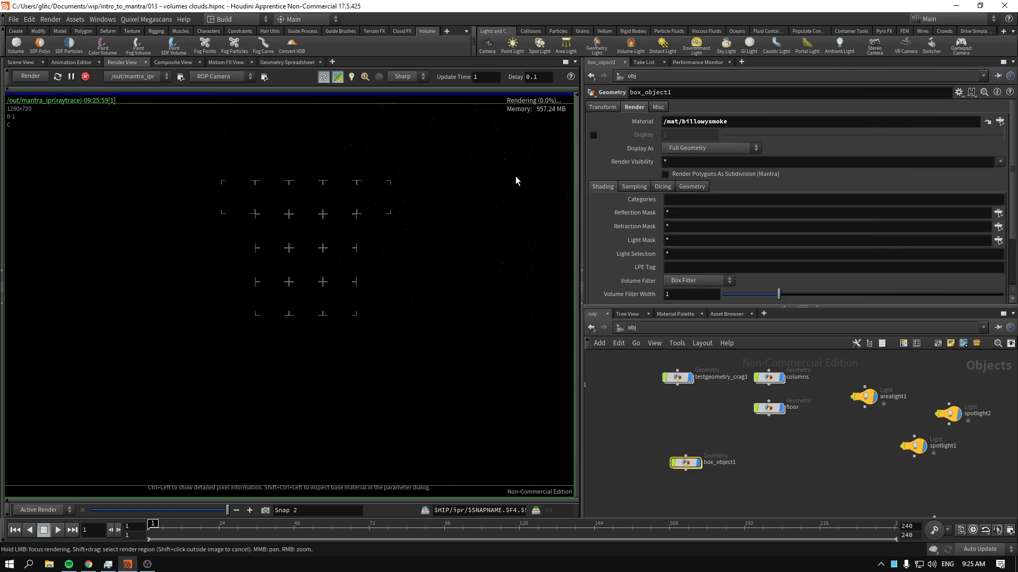
Try smoke densities of 0.23 and 0 on the billowysmoke material, settle on 0.08 and focus the render on the Crag character.
left_click(626, 327)
left_click(651, 362)
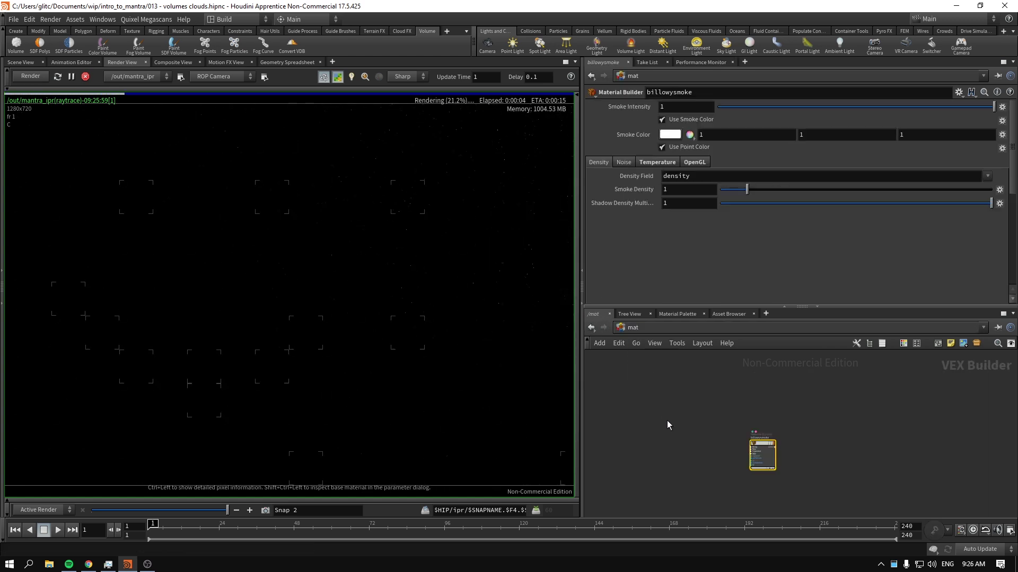
scroll(804, 408, "up", 1)
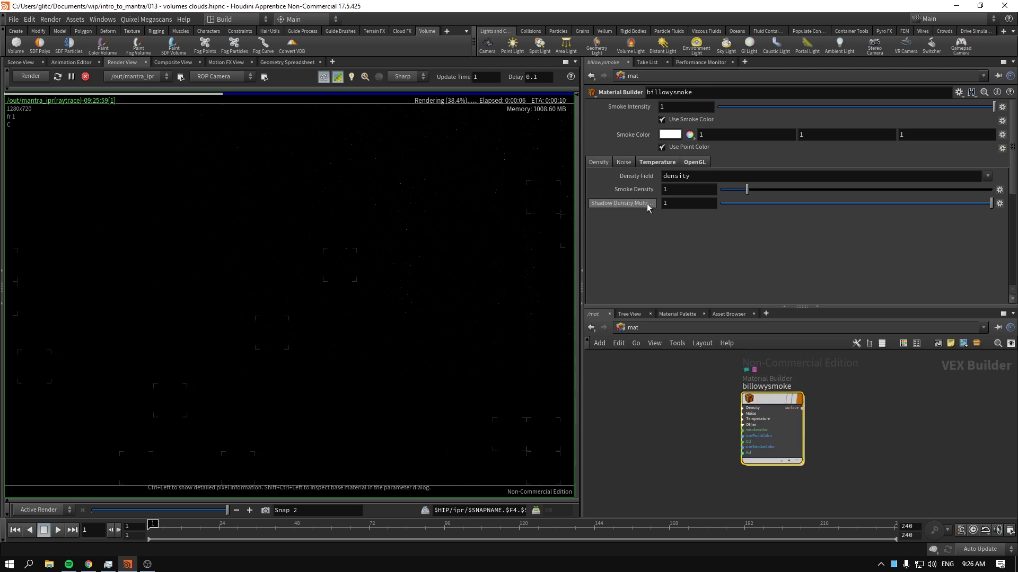
left_click_drag(741, 194, 726, 192)
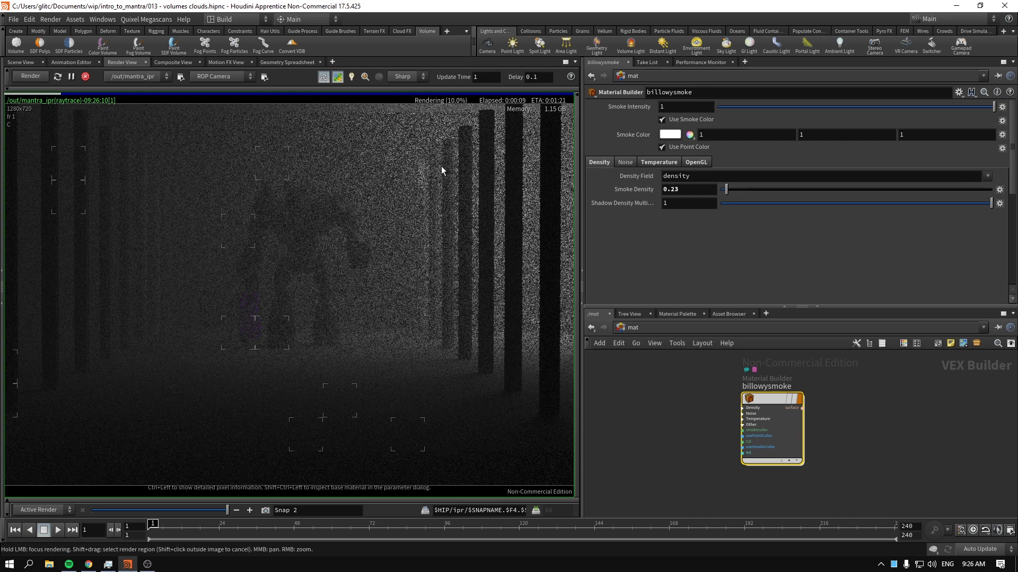
left_click_drag(727, 195, 720, 195)
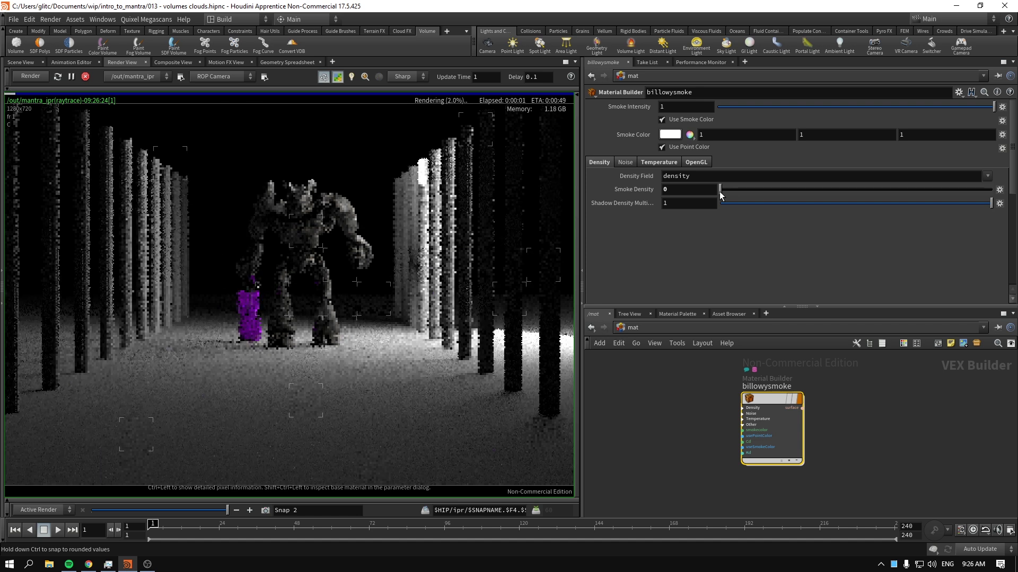
left_click_drag(720, 195, 722, 192)
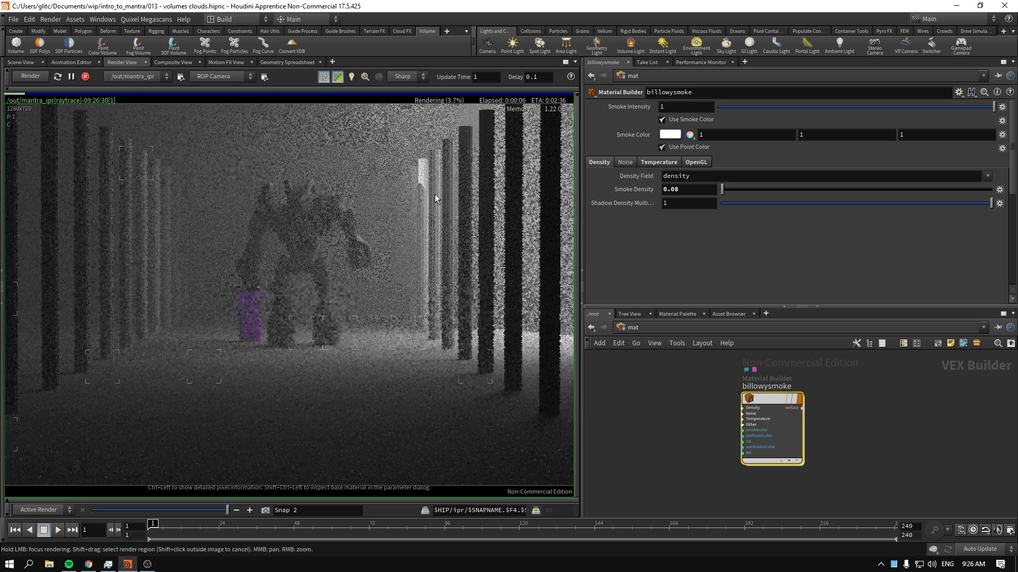
left_click(298, 199)
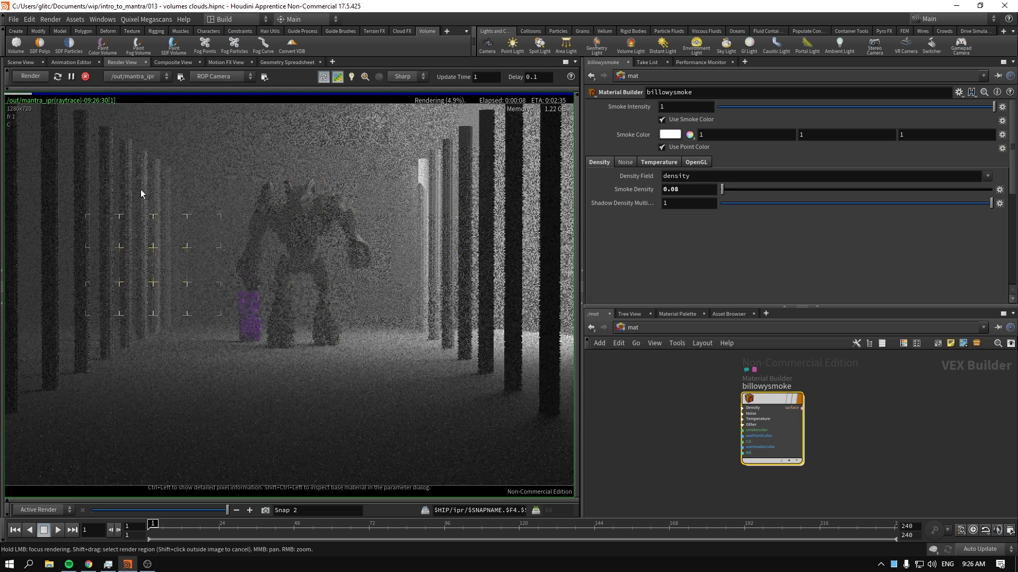
At object level, place the box_object1 node beneath testgeometry_crag1 and align the two spotlight nodes one above the other.
left_click(627, 337)
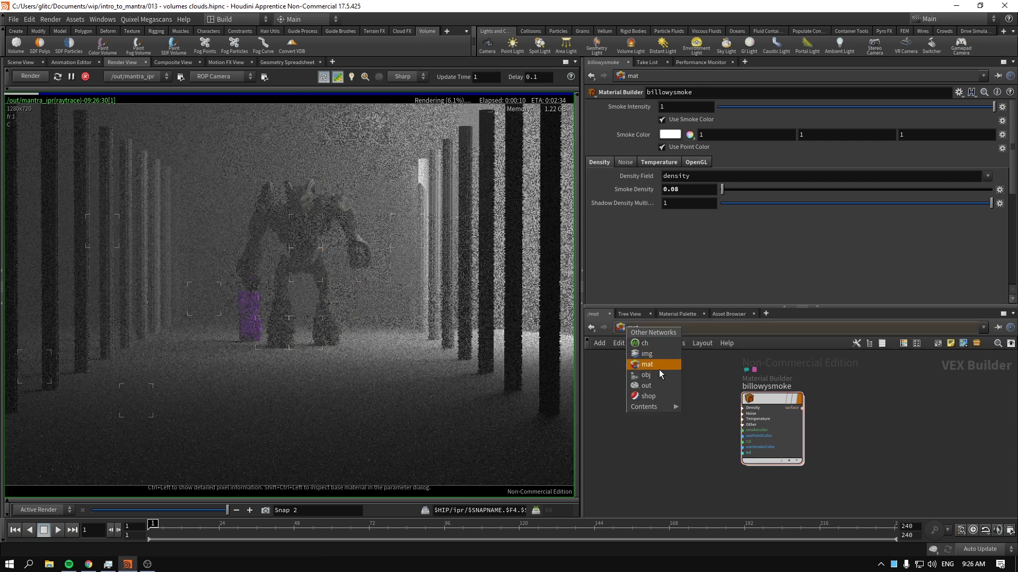
left_click(662, 383)
left_click_drag(686, 462, 677, 428)
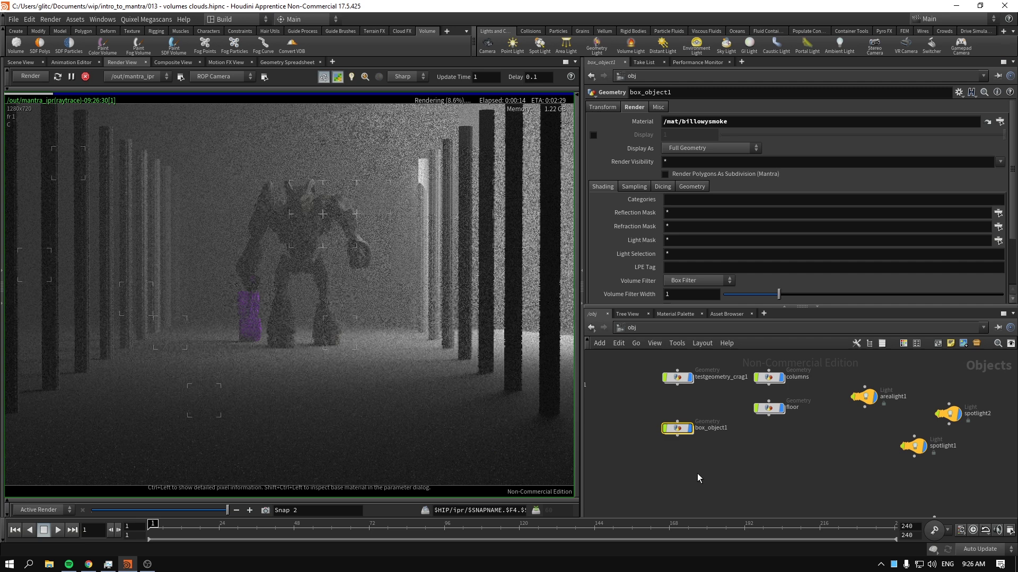
scroll(748, 471, "up", 2)
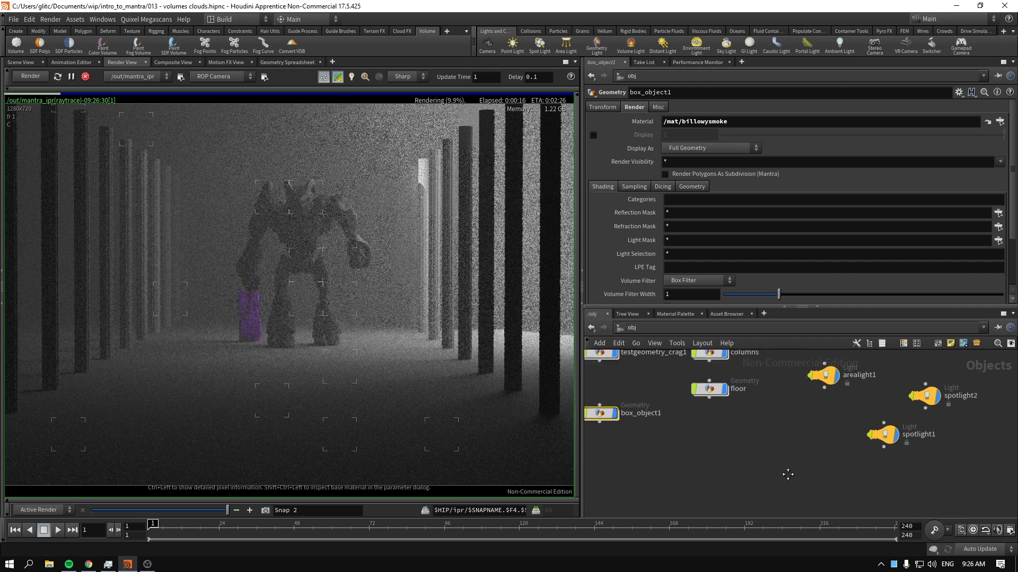
left_click_drag(833, 371, 872, 467)
left_click(914, 427)
left_click_drag(914, 427, 878, 430)
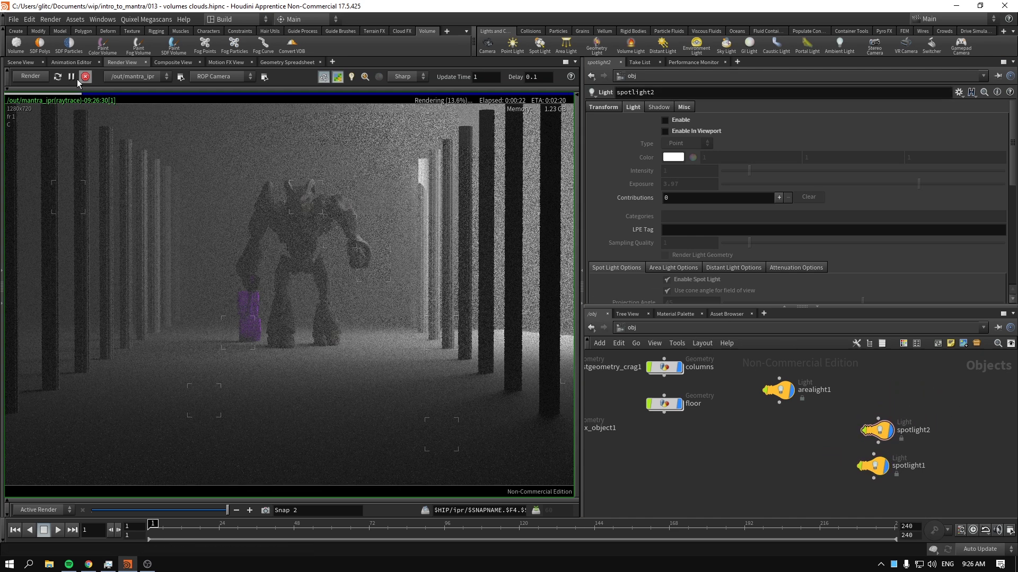
Go back to the scene view and re-enable spotlight2 and spotlight1 for both rendering and viewport.
left_click(24, 62)
left_click_drag(954, 411, 840, 477)
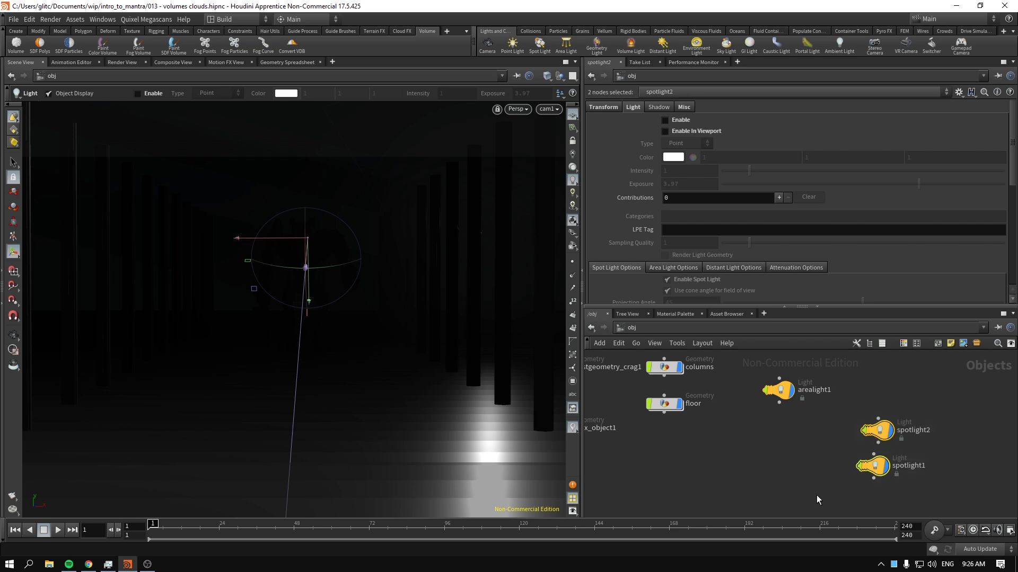
left_click(877, 429)
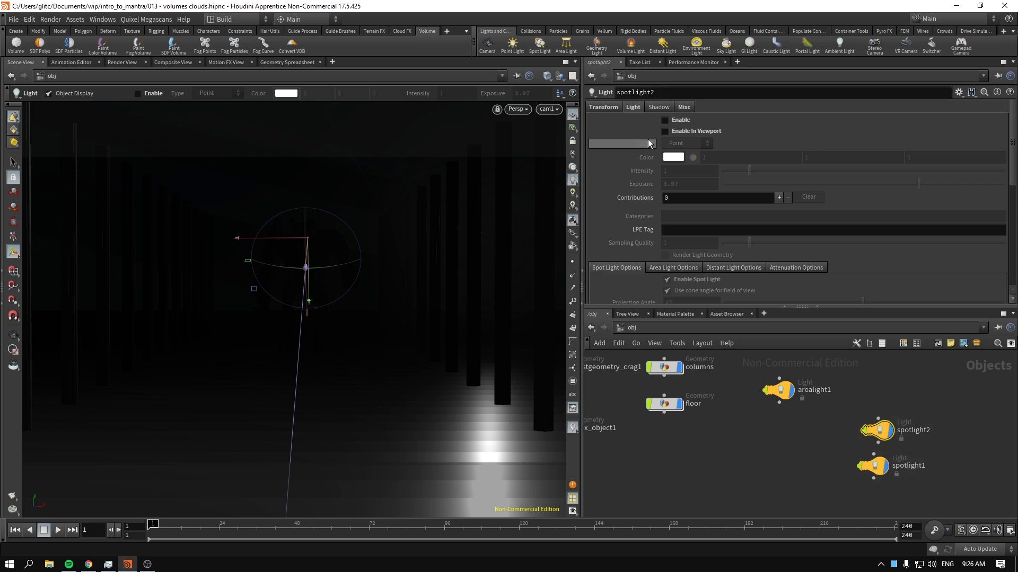
left_click(666, 120)
left_click(665, 131)
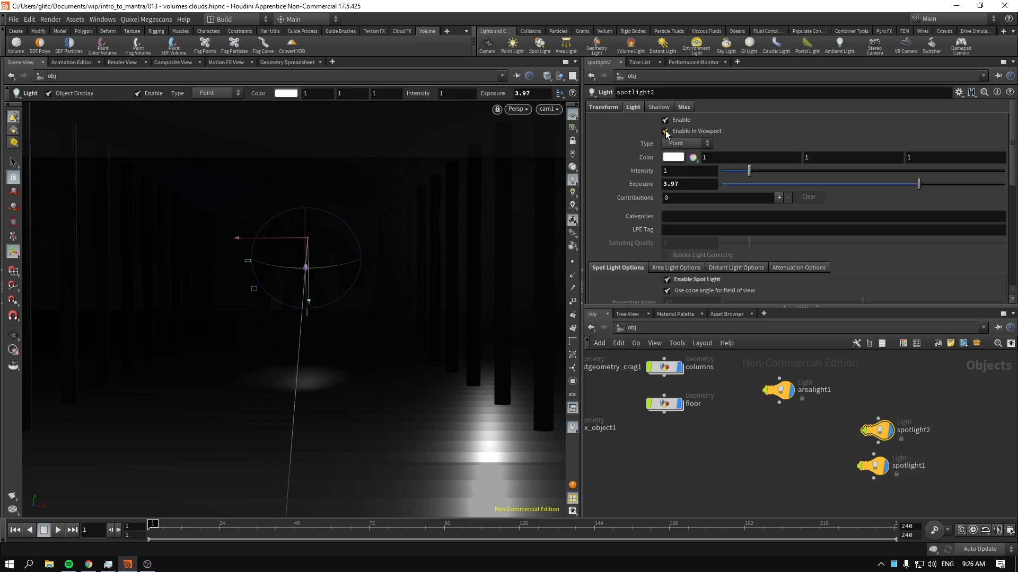
left_click(872, 465)
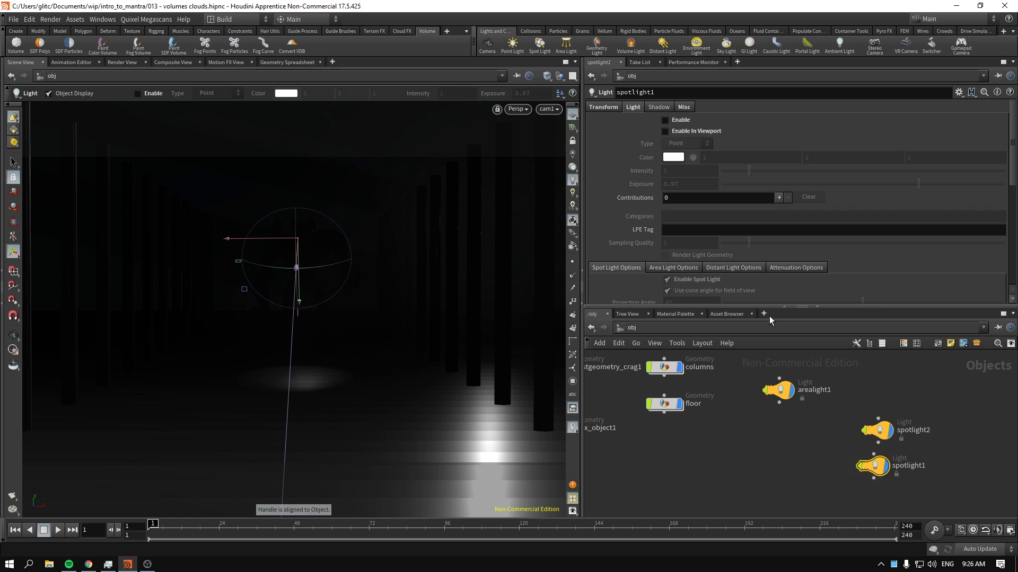
left_click(682, 130)
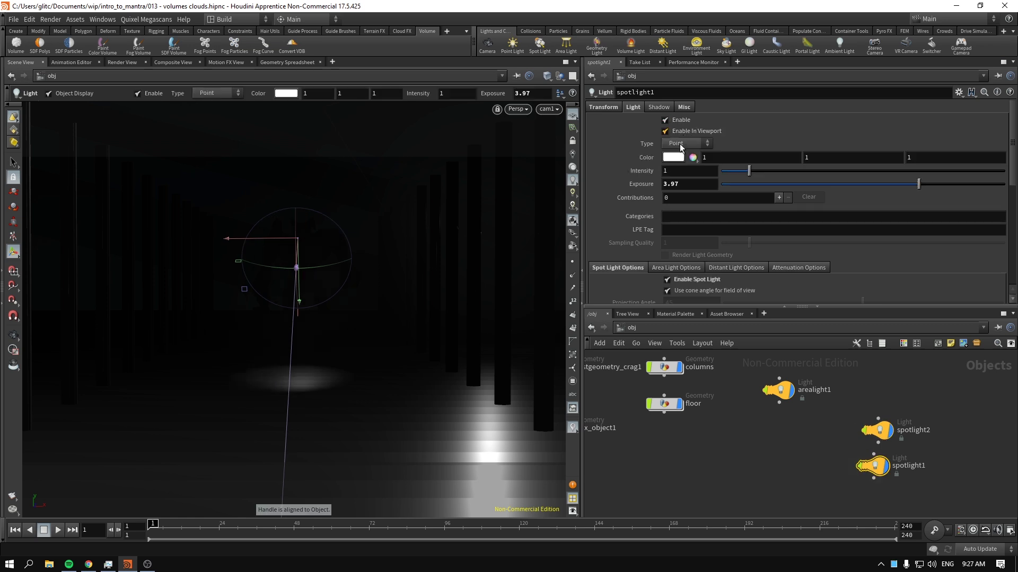
Return to the render view, focus rendering on the Crag character and limit it to a region enclosing the whole character.
left_click(122, 63)
mouse_move(290, 225)
left_mouse_down()
mouse_move(307, 306)
mouse_move(296, 304)
mouse_move(283, 199)
mouse_move(291, 190)
mouse_move(302, 223)
left_mouse_up()
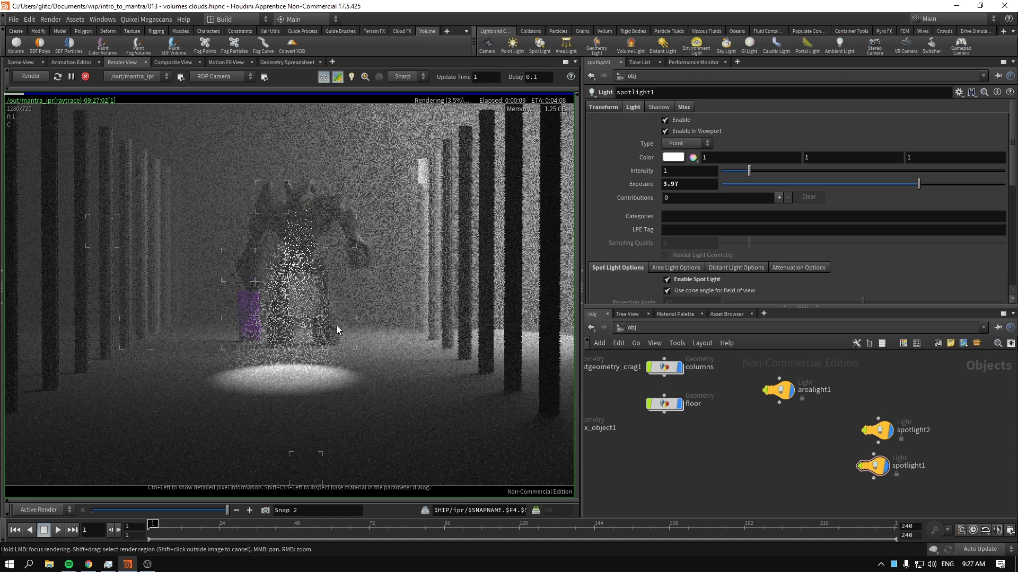
left_click_drag(275, 214, 308, 215)
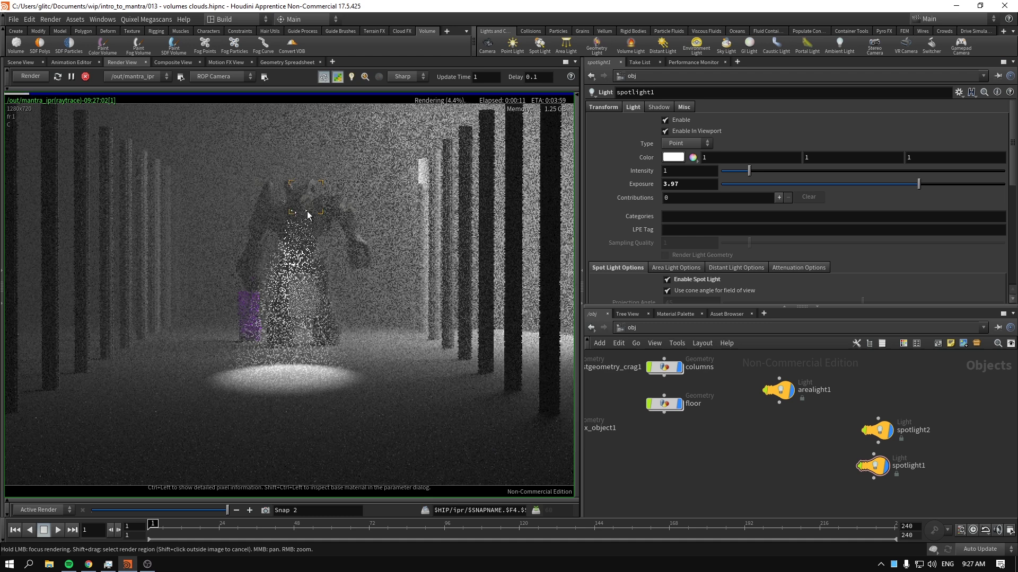
left_click_drag(227, 152, 376, 393, "shift")
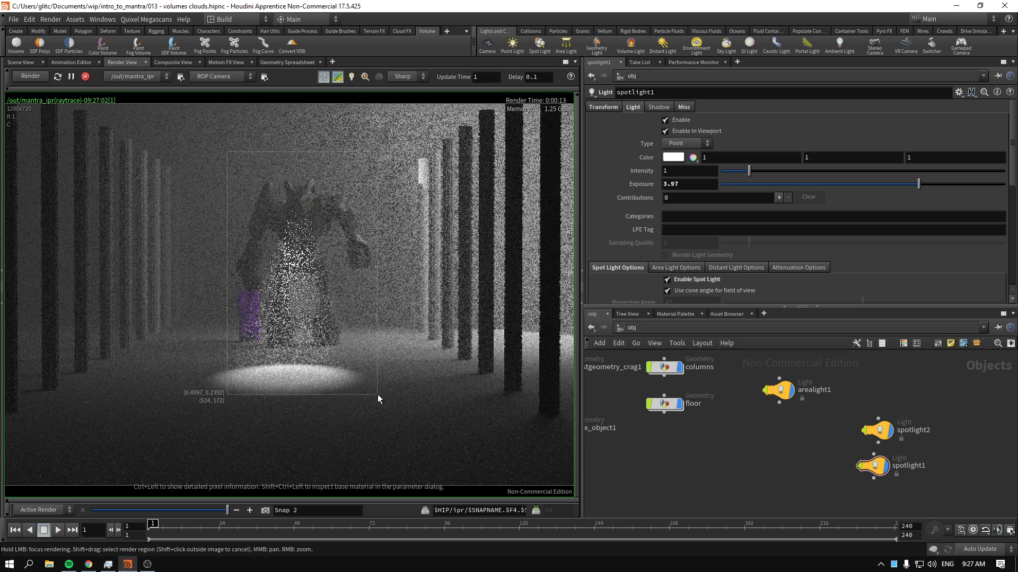
Select spotlight1 and spotlight2 together and set their cone angle to 3.8.
left_click_drag(836, 409, 897, 490)
scroll(637, 224, "down", 3)
left_click_drag(736, 247, 728, 263)
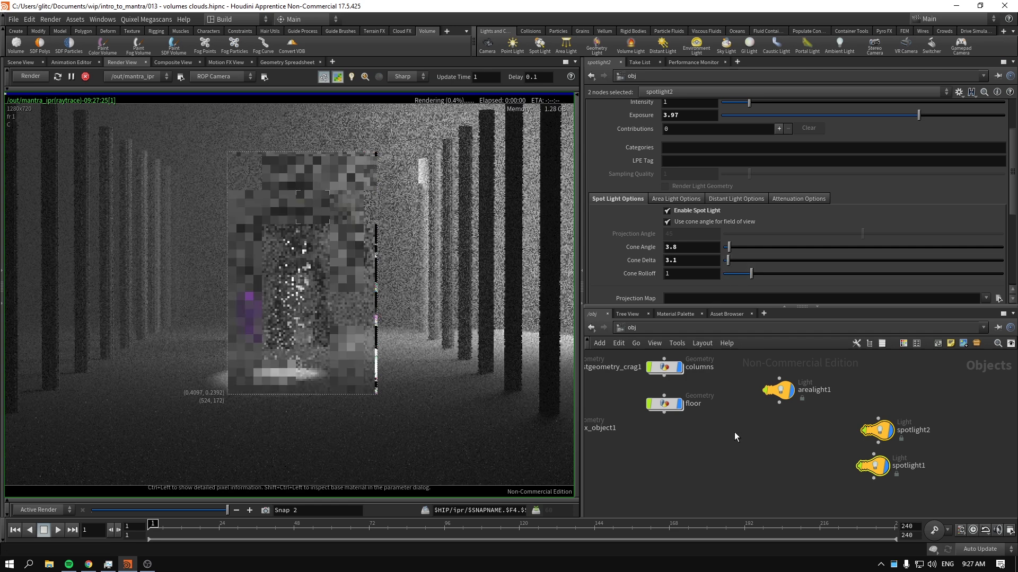
left_click(733, 477)
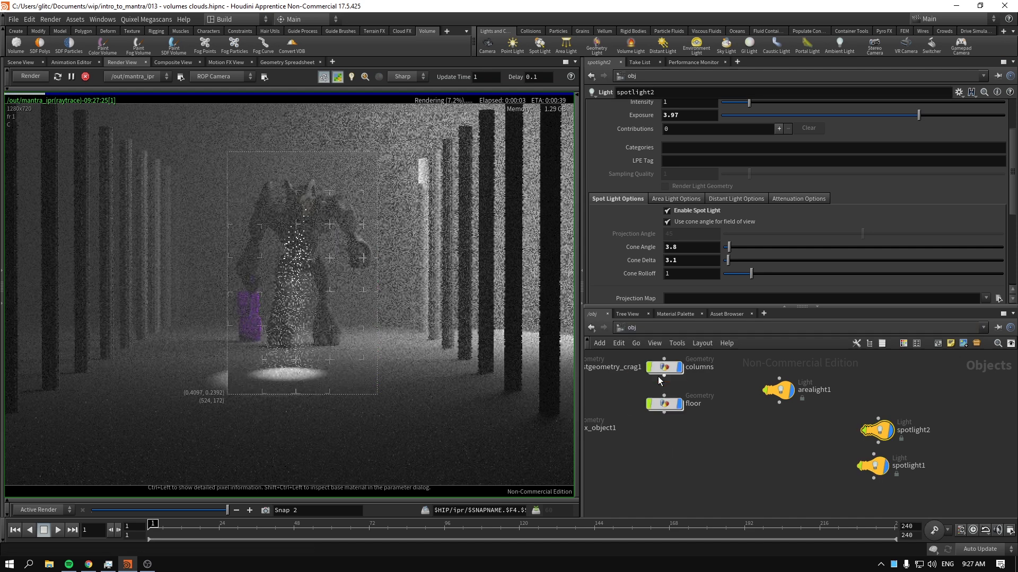
With preview rendering off, try pixel samples of 6 by 6 on mantra_ipr, restore 3 by 3 and turn preview back on.
left_click(337, 77)
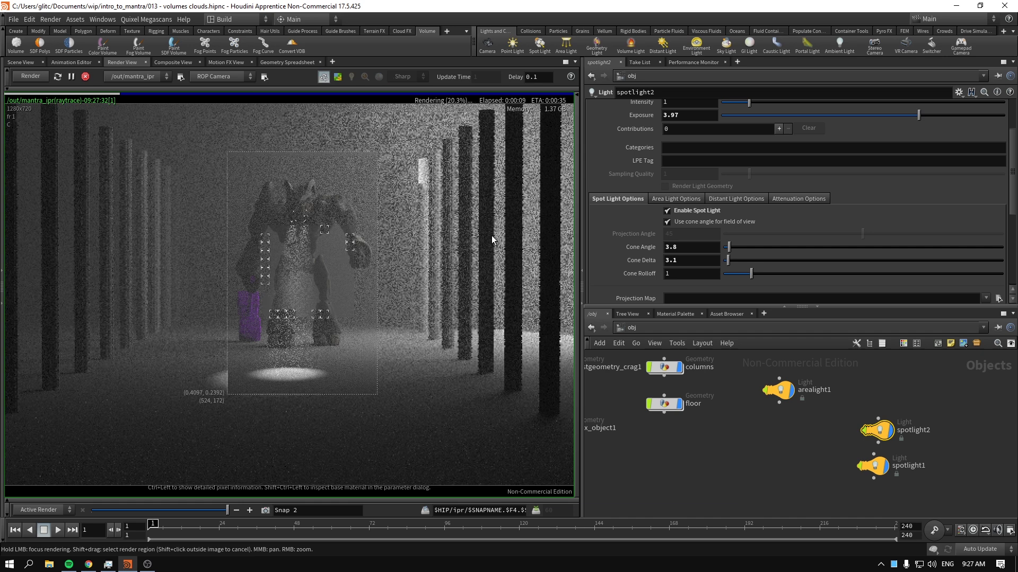
left_click(621, 329)
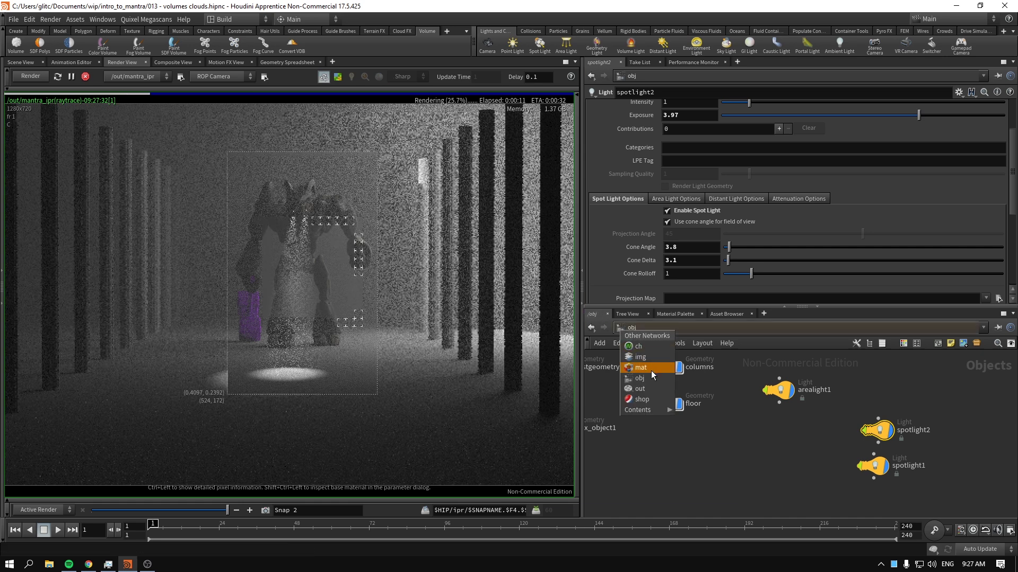
left_click(655, 390)
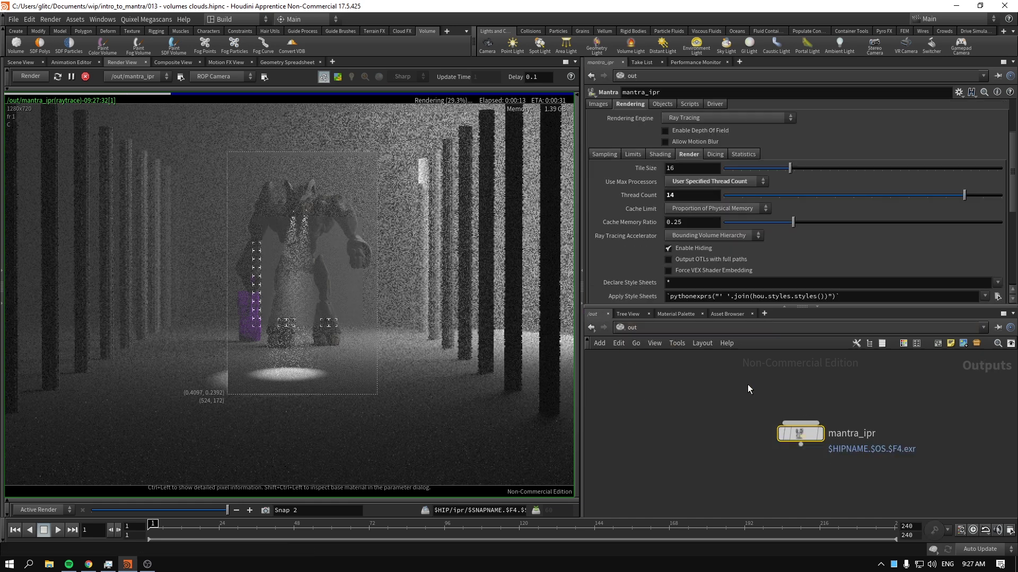
left_click(604, 155)
middle_click_drag(640, 170, 663, 169)
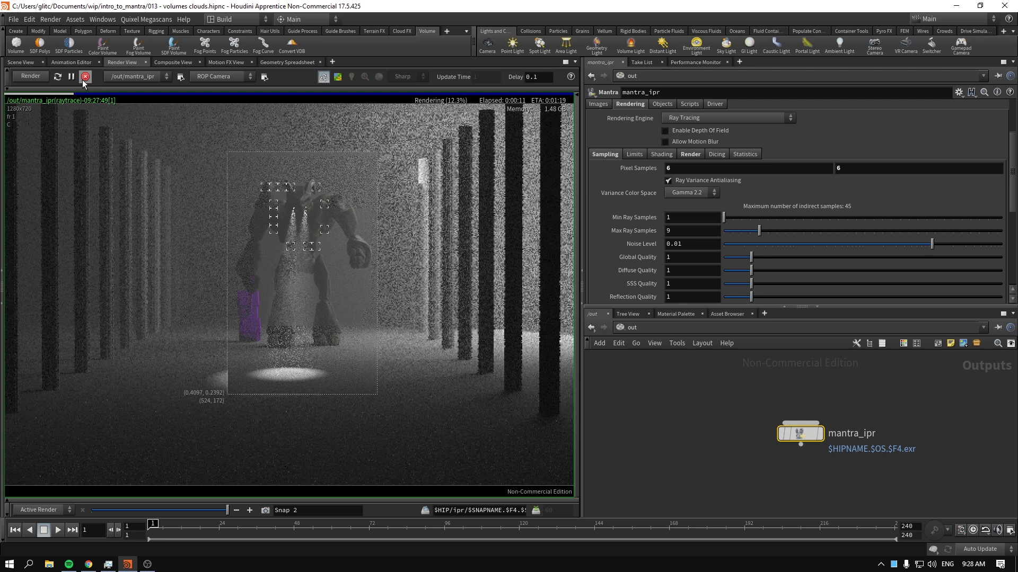
middle_click_drag(630, 168, 605, 168)
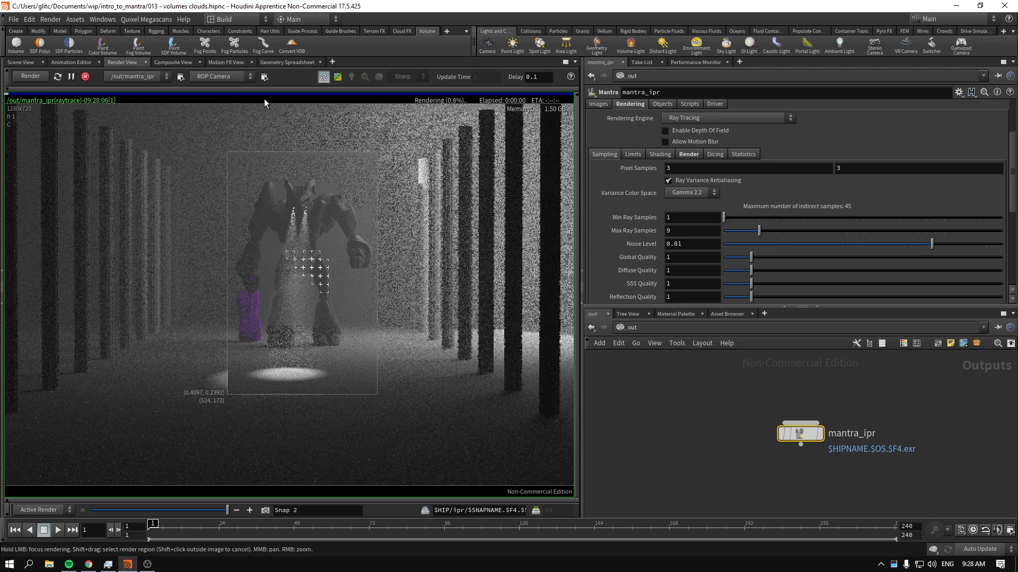
left_click(338, 76)
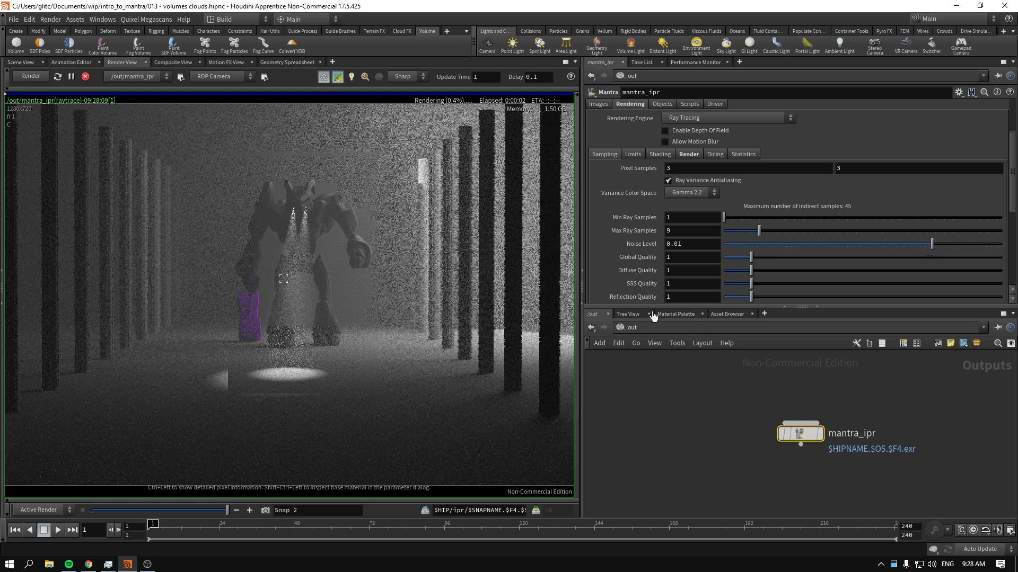
In the material network, try dark orange as the billowysmoke smoke color and settle on bright orange (1, 0.5, 0).
left_click(622, 329)
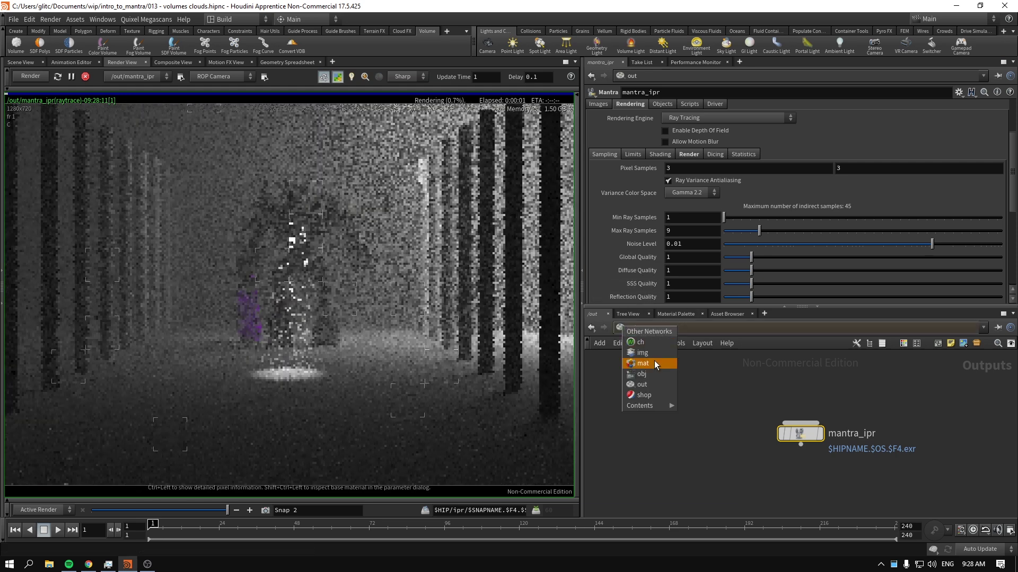
left_click(654, 364)
left_click_drag(770, 398, 826, 402)
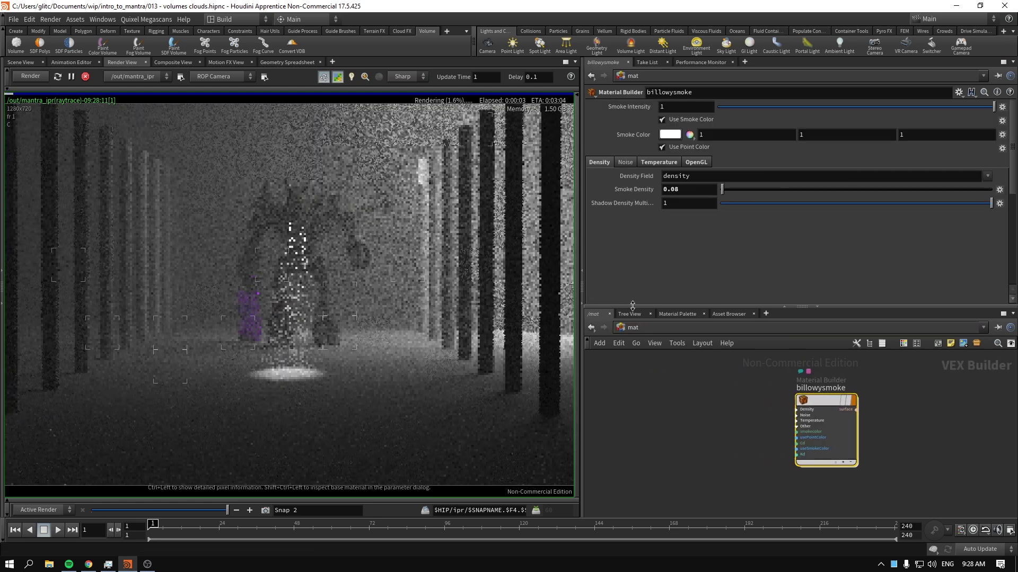
left_click(669, 135)
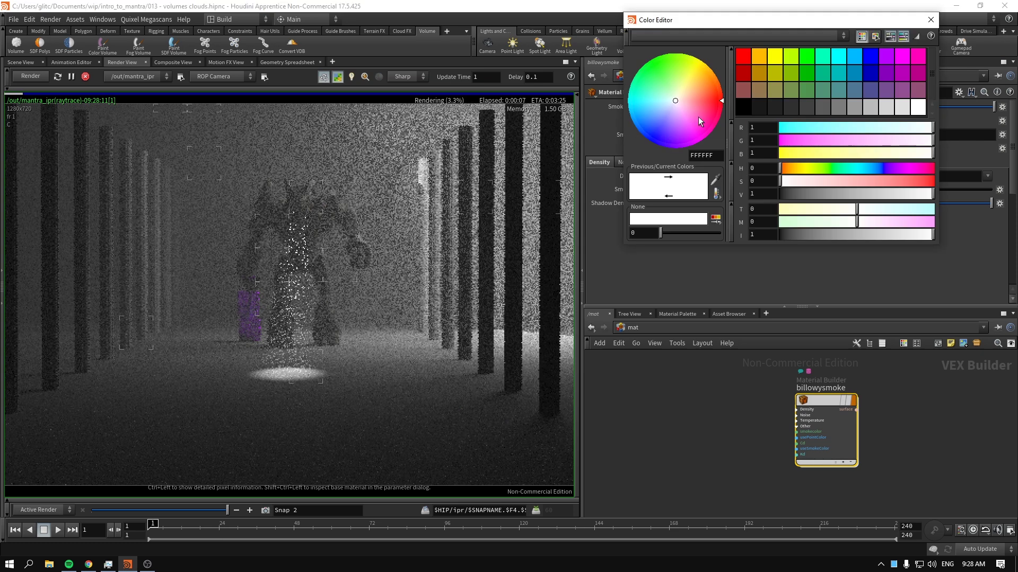
left_click(759, 72)
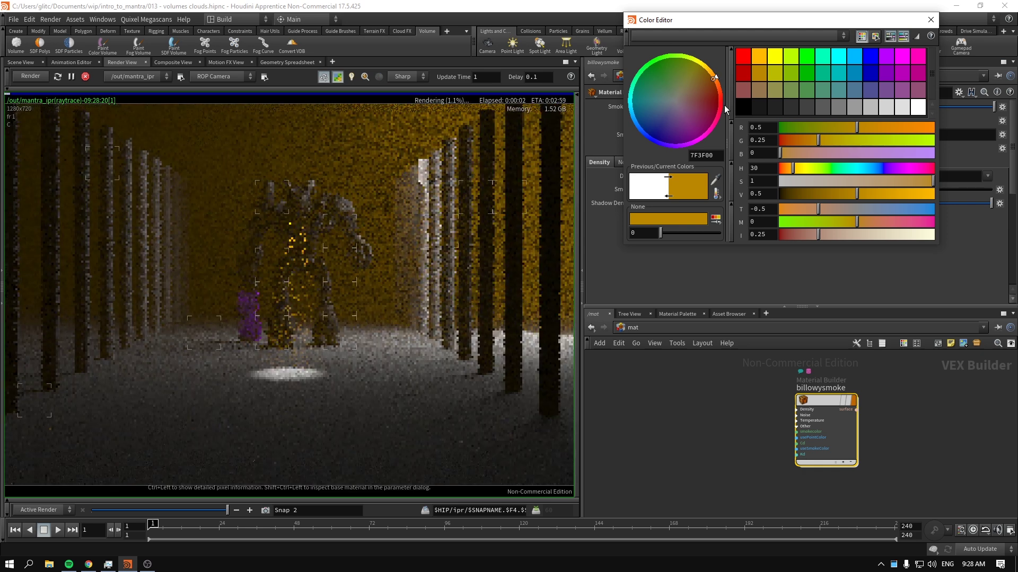
left_click(758, 55)
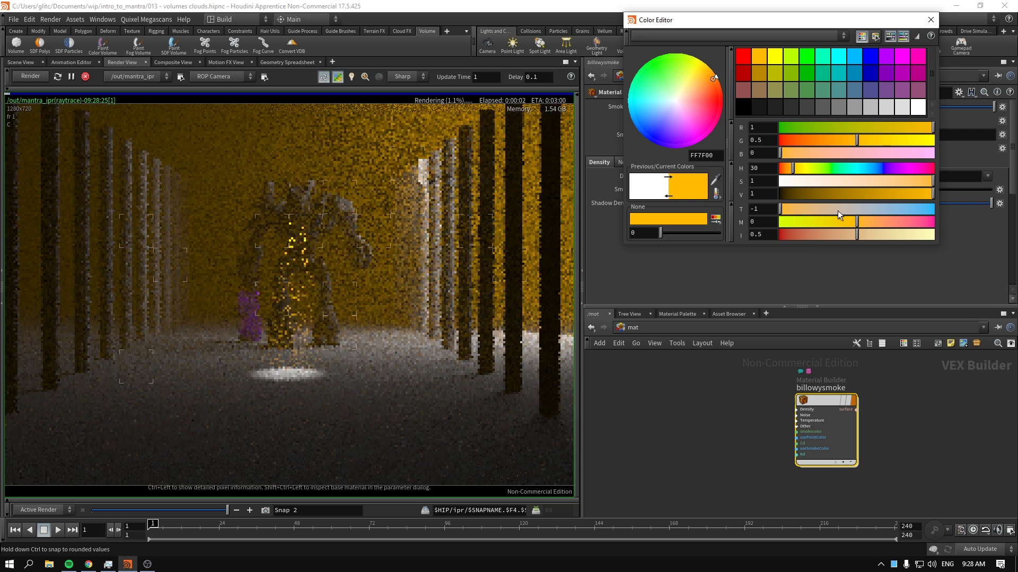
left_click_drag(781, 25, 720, 109)
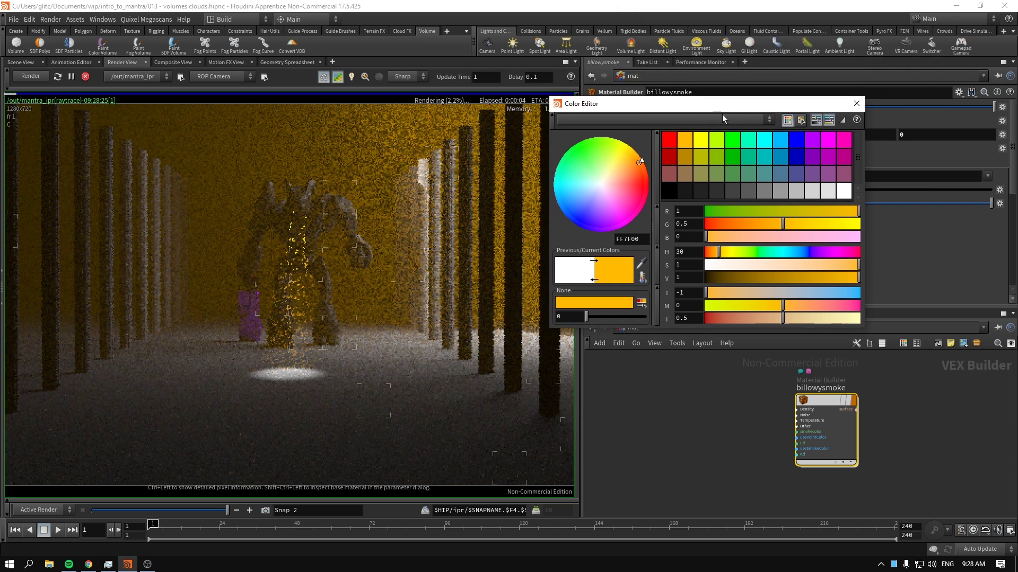
left_click(856, 104)
Go back to object level and set the arealight1 color to orange (1, 0.5, 0).
left_click(639, 330)
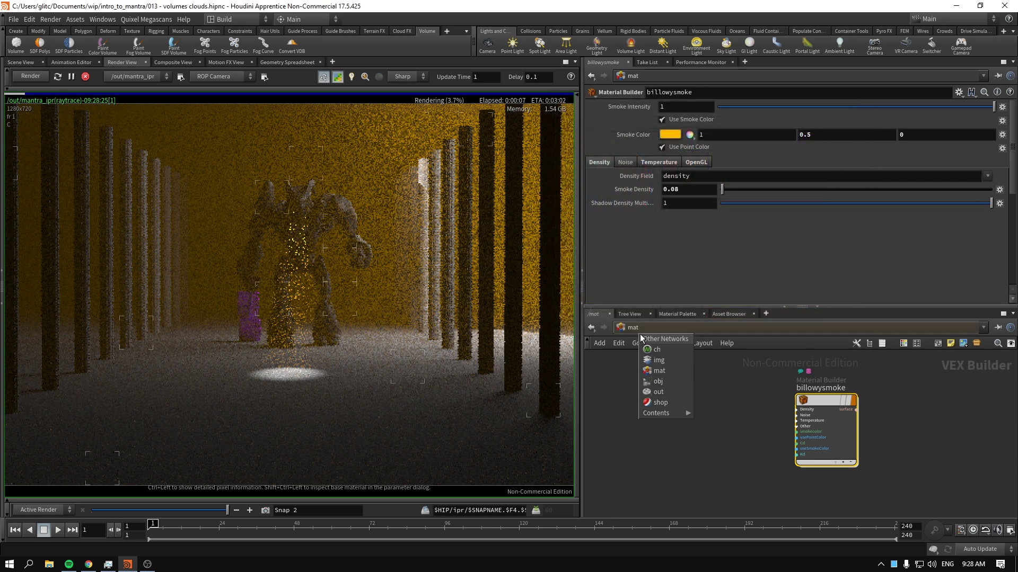
left_click(675, 382)
left_click(777, 390)
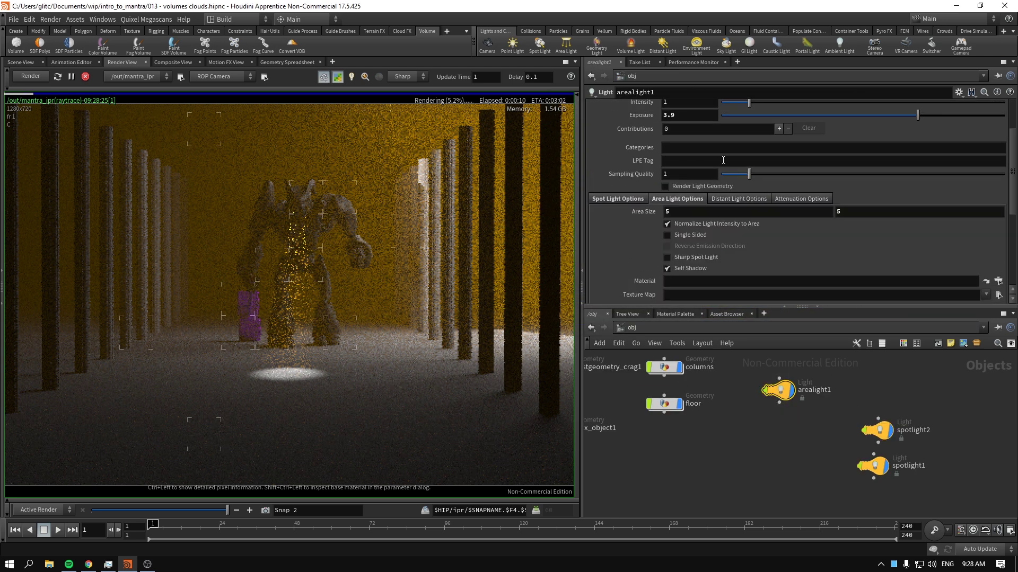
scroll(635, 213, "up", 8)
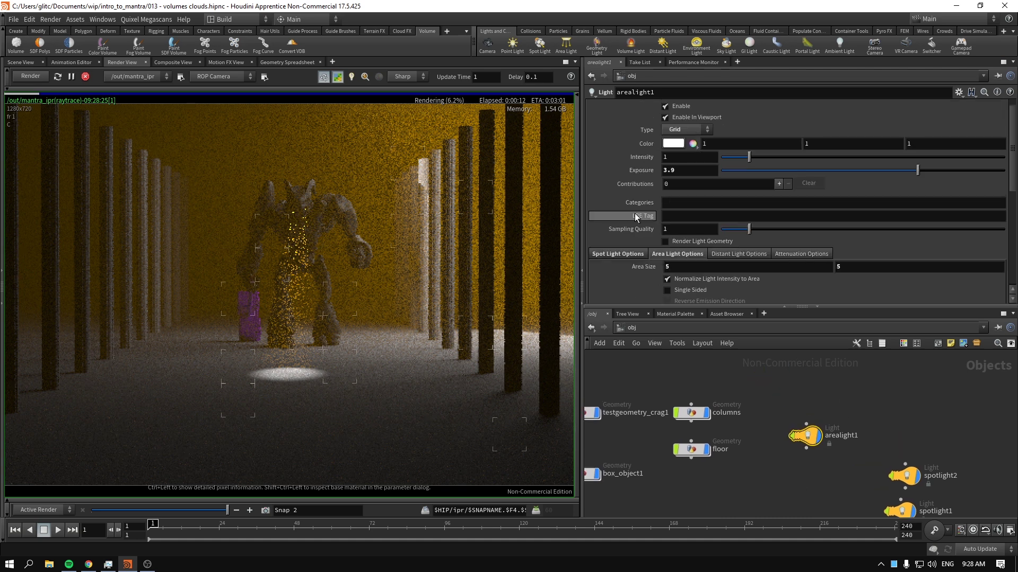
left_click(672, 158)
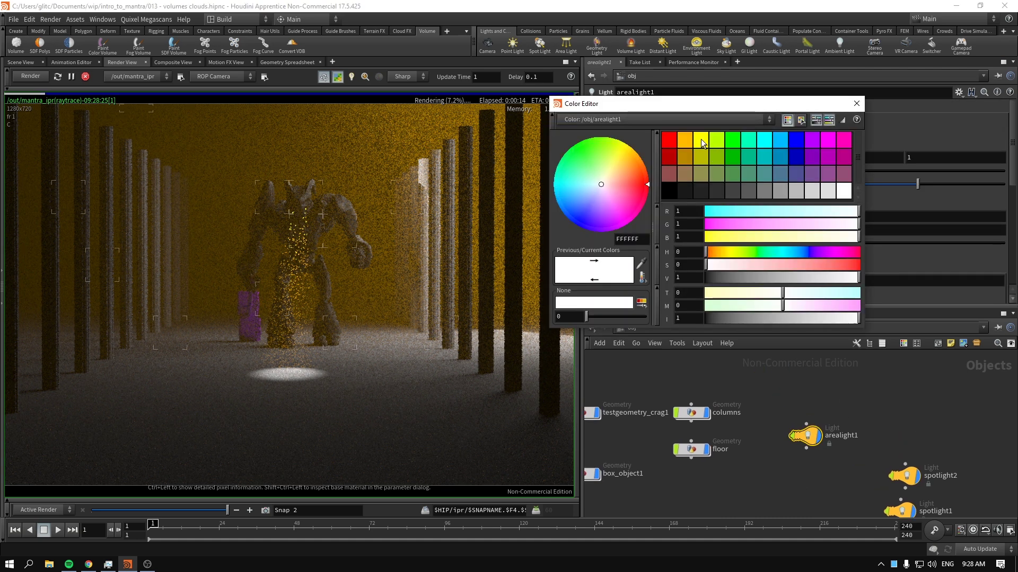
left_click(681, 141)
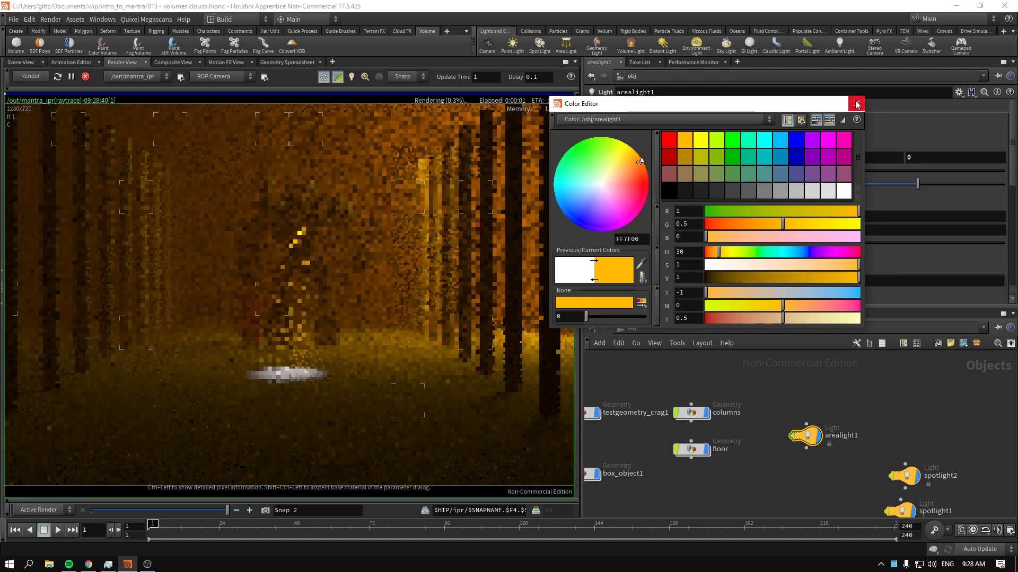
left_click(857, 104)
Raise the arealight1 exposure to 4.87, set its area size to 15 by 15 and settle the exposure at 5.77.
scroll(889, 397, "down", 1)
middle_click_drag(900, 403, 870, 375)
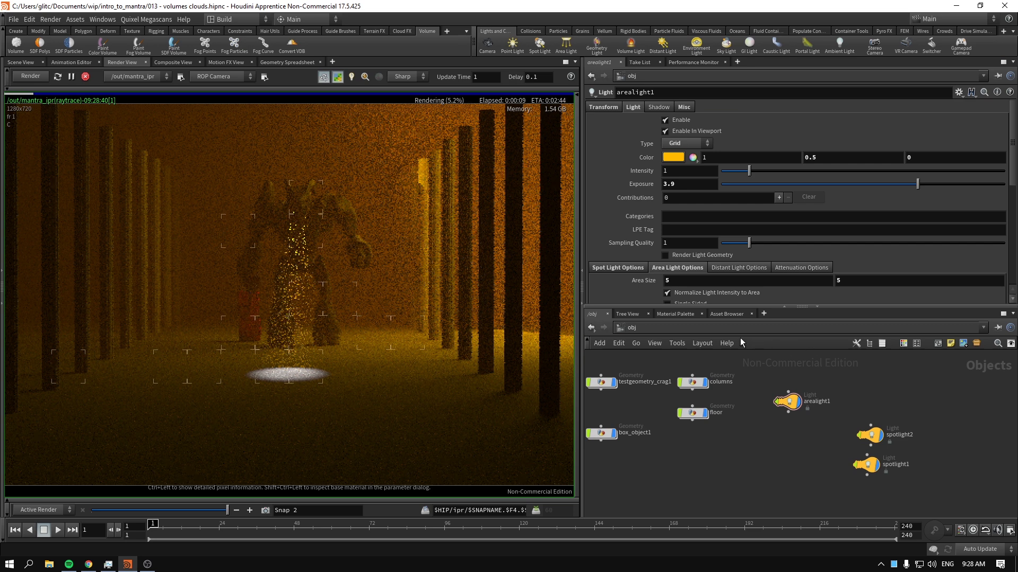
left_click_drag(822, 354, 778, 425)
mouse_move(917, 184)
left_mouse_down()
mouse_move(898, 186)
mouse_move(949, 190)
mouse_move(931, 193)
left_mouse_up()
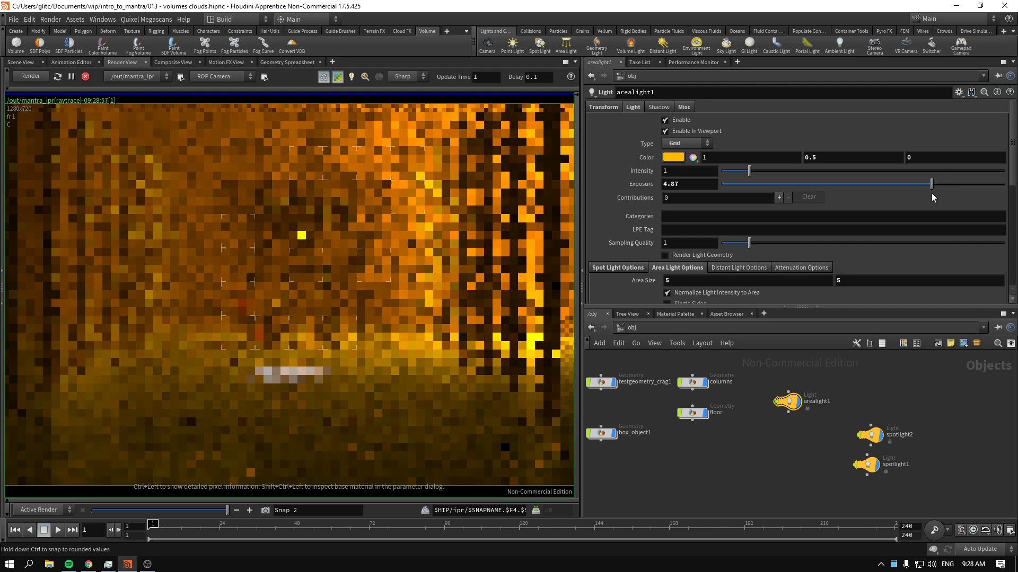
scroll(621, 257, "down", 3)
middle_click_drag(629, 239, 683, 214)
left_click_drag(931, 142, 944, 147)
scroll(830, 152, "up", 3)
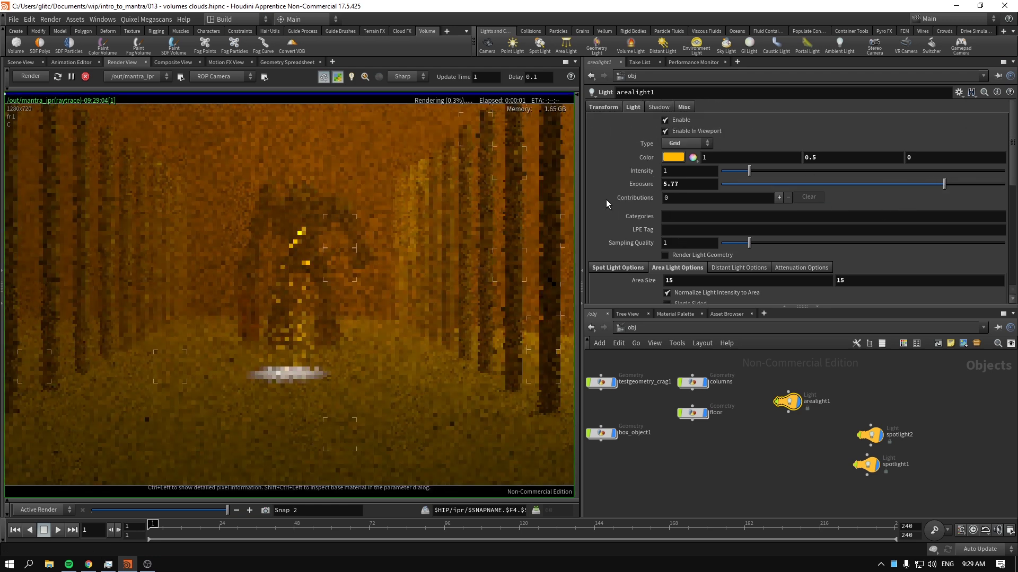
Try dark blue, dark magenta, near-black and black smoke colors on the billowysmoke material and settle on white (1, 1, 1).
left_click(670, 316)
left_click(740, 369)
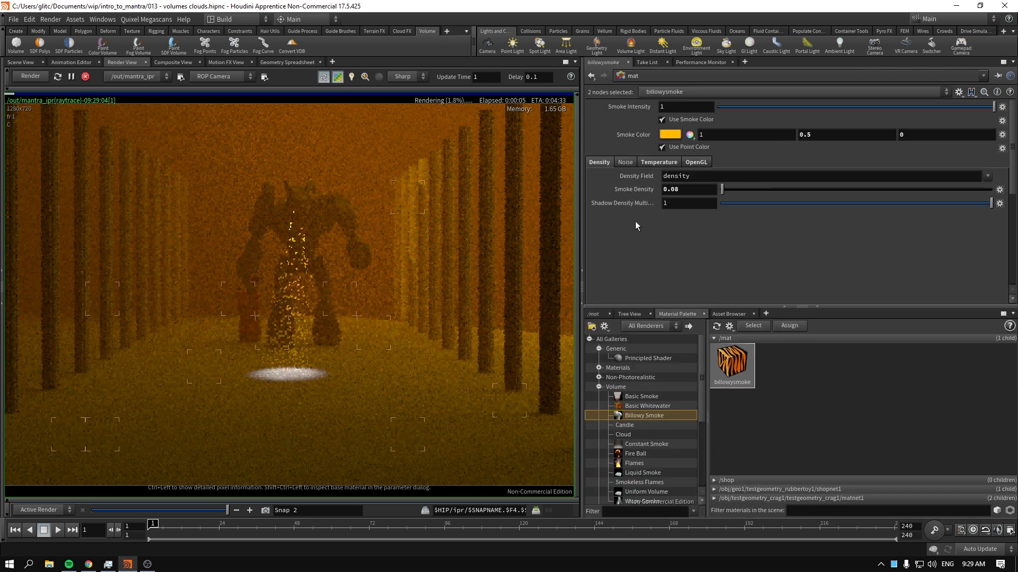
left_click(675, 134)
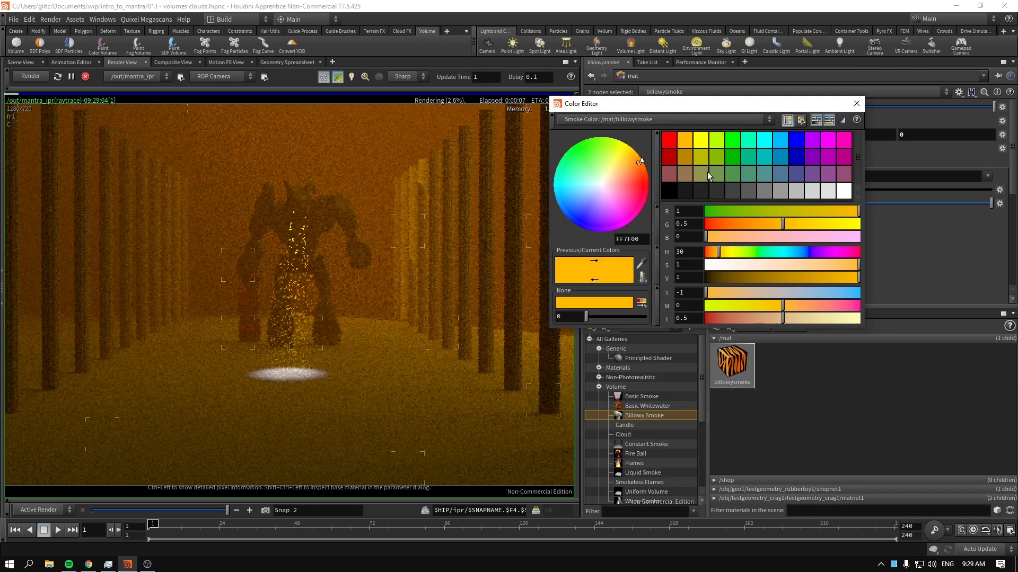
left_click(777, 158)
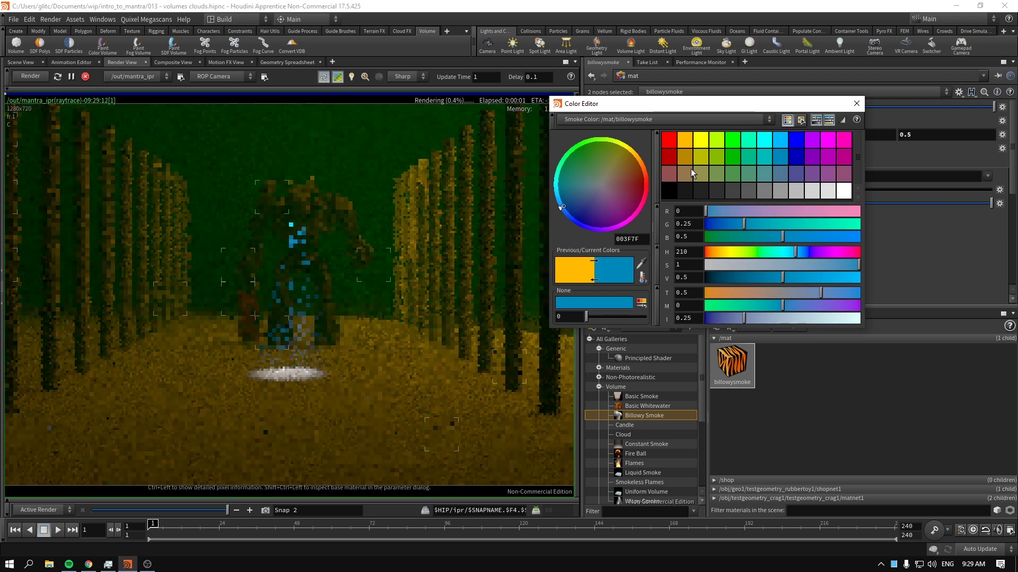
left_click(829, 157)
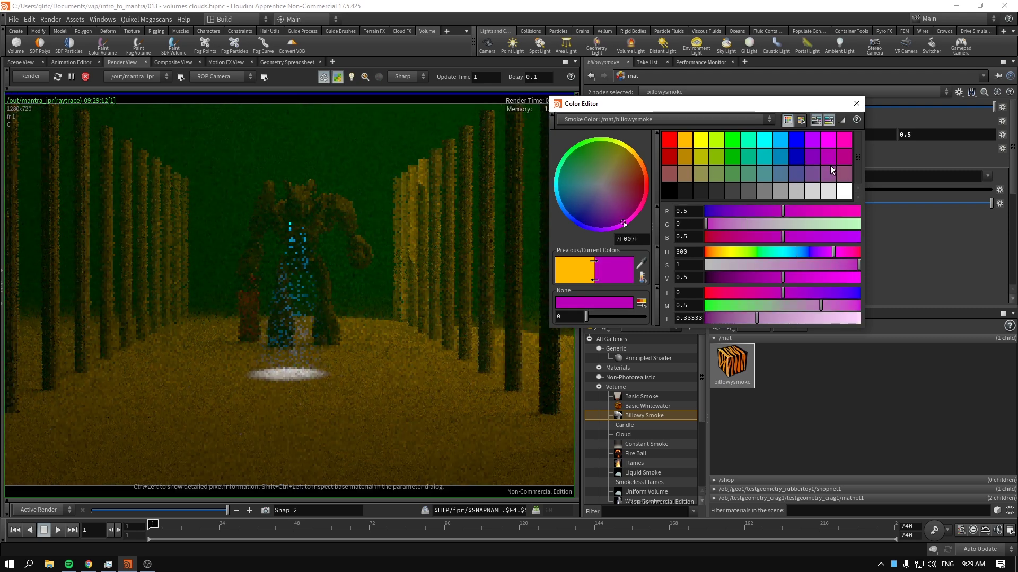
left_click(714, 192)
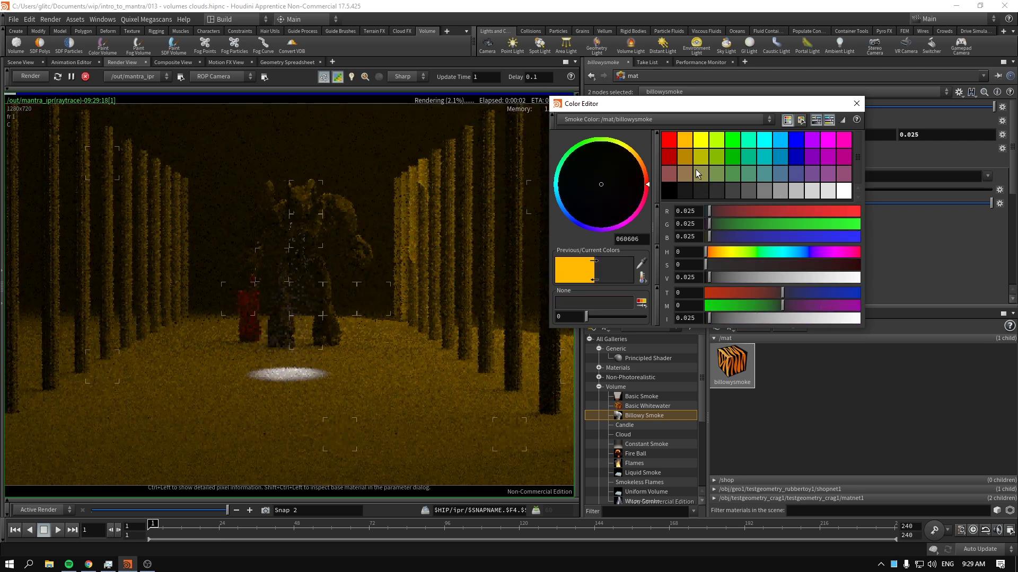
left_click(670, 191)
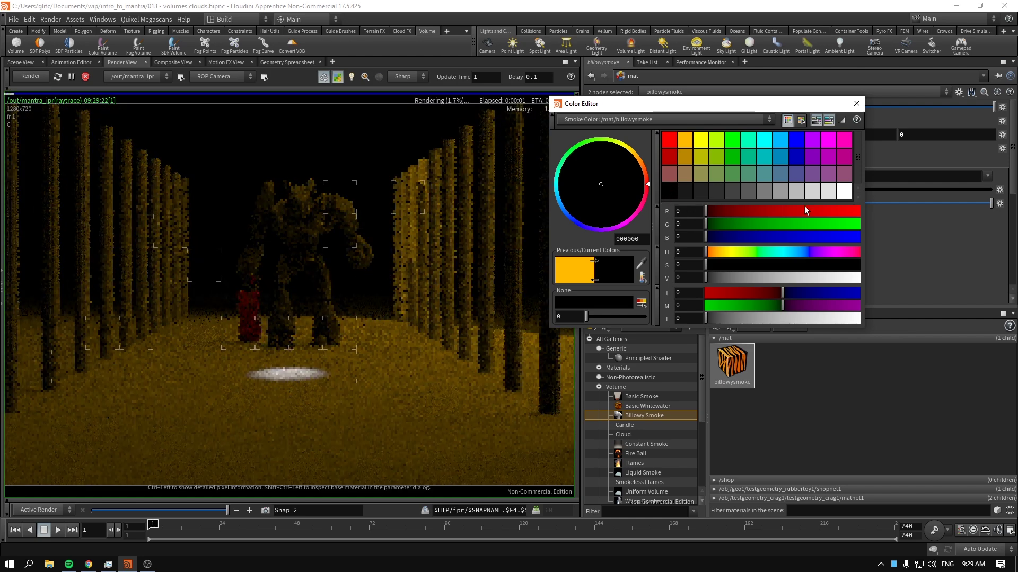
left_click(843, 193)
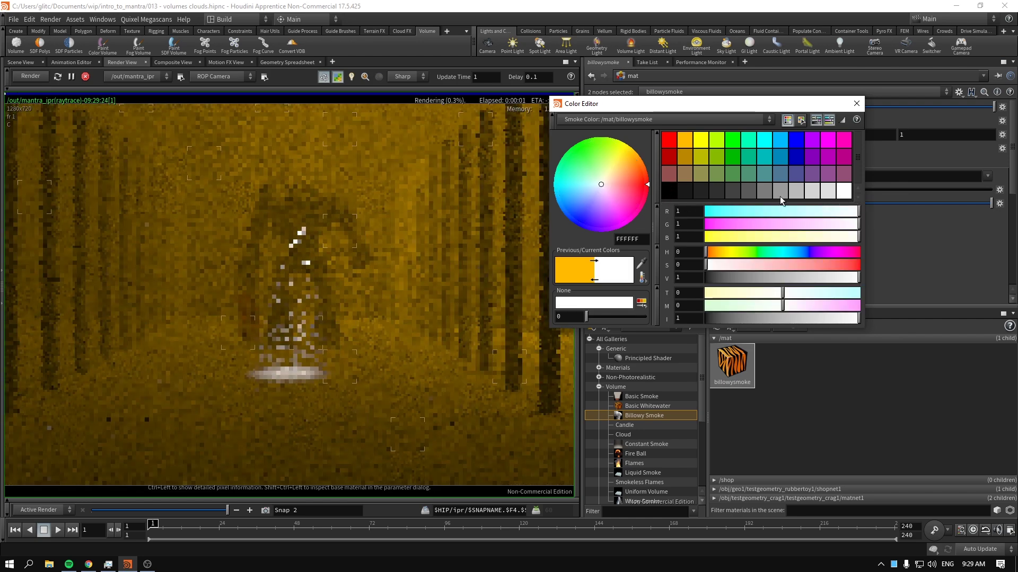
left_click_drag(769, 109, 730, 107)
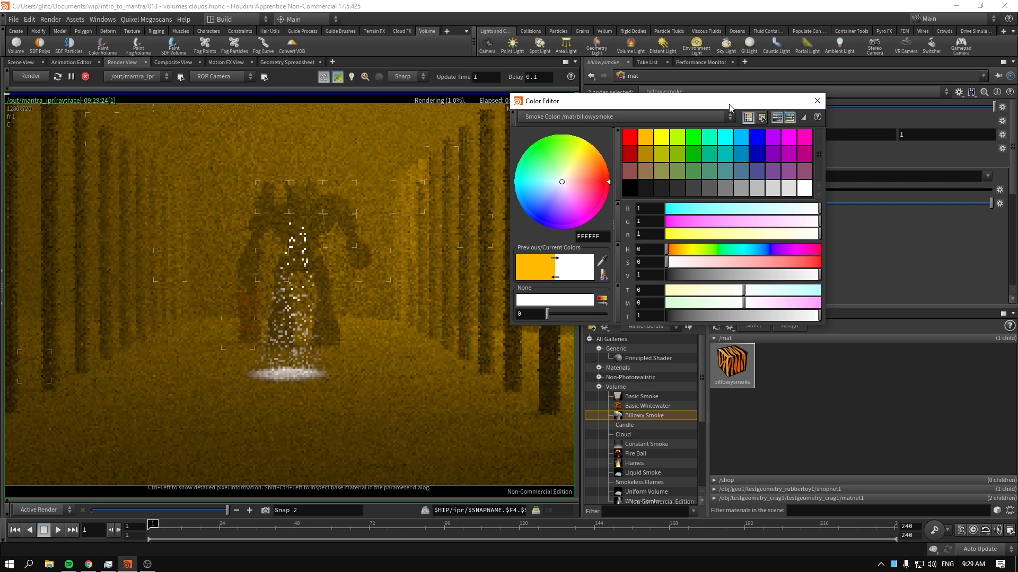
left_click(817, 101)
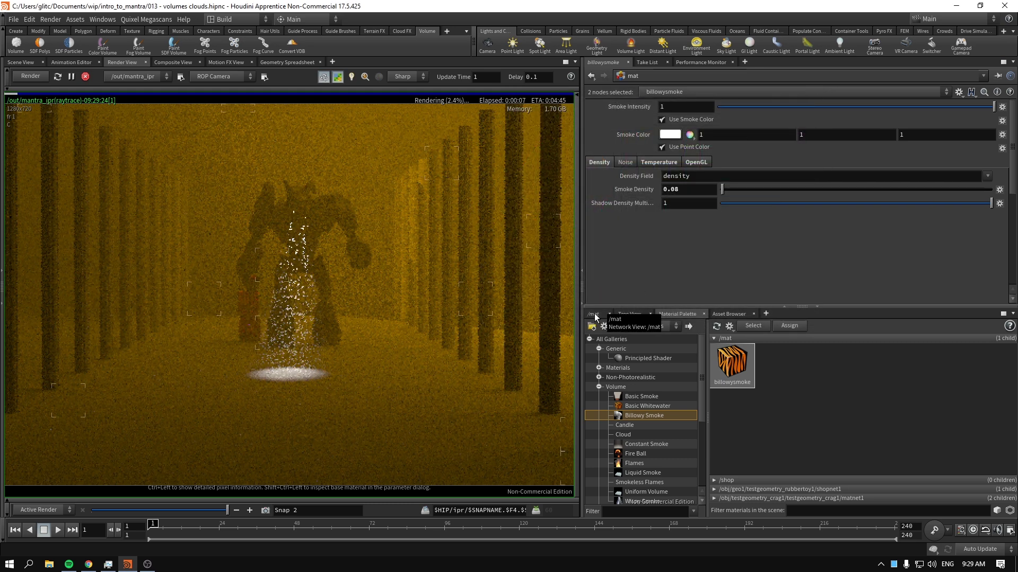
Enable Do Noise on the billowysmoke material and set its noise roughness to 0.844 and turbulence to 8.
left_click(629, 163)
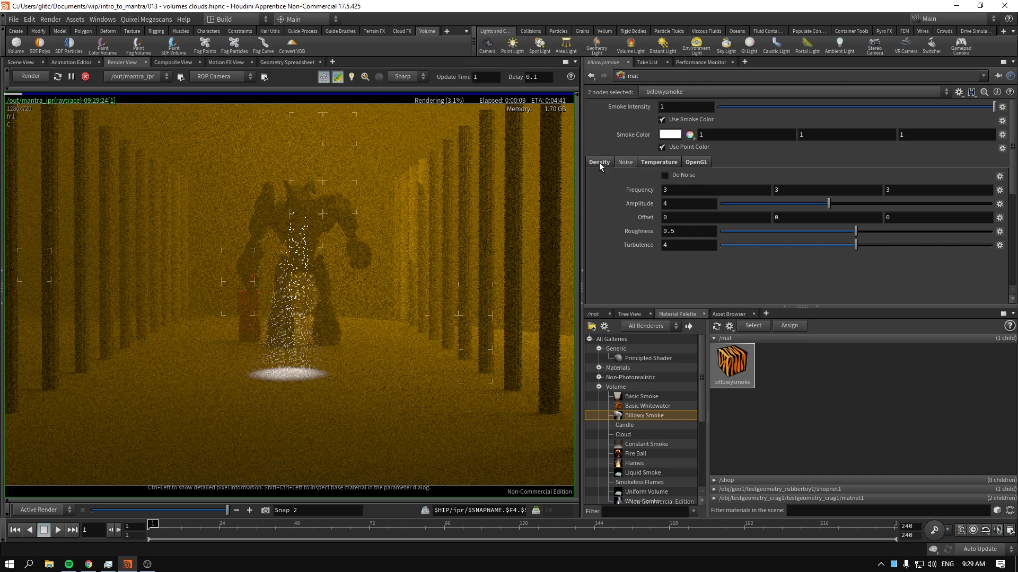
left_click(675, 177)
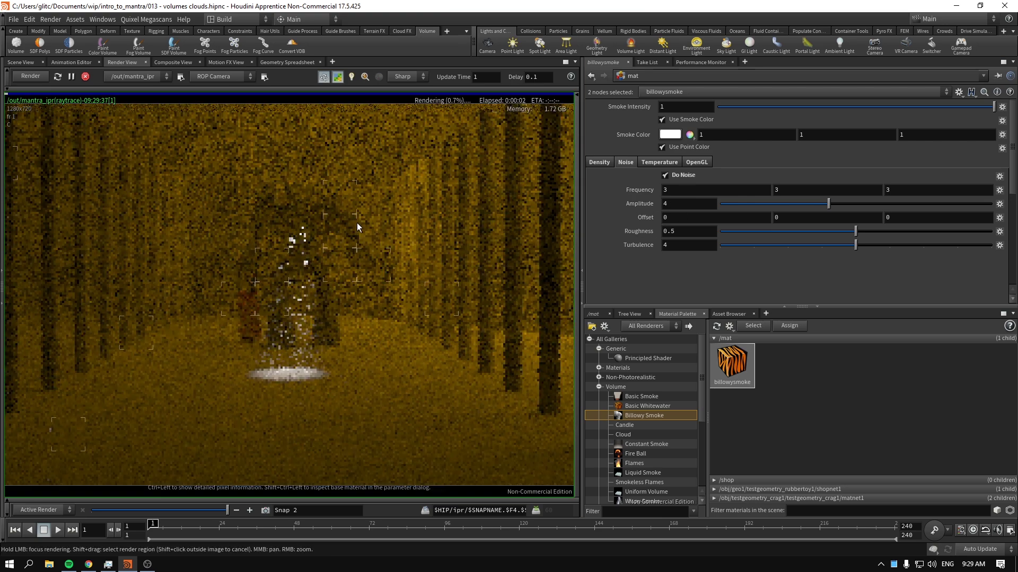
left_click(85, 76)
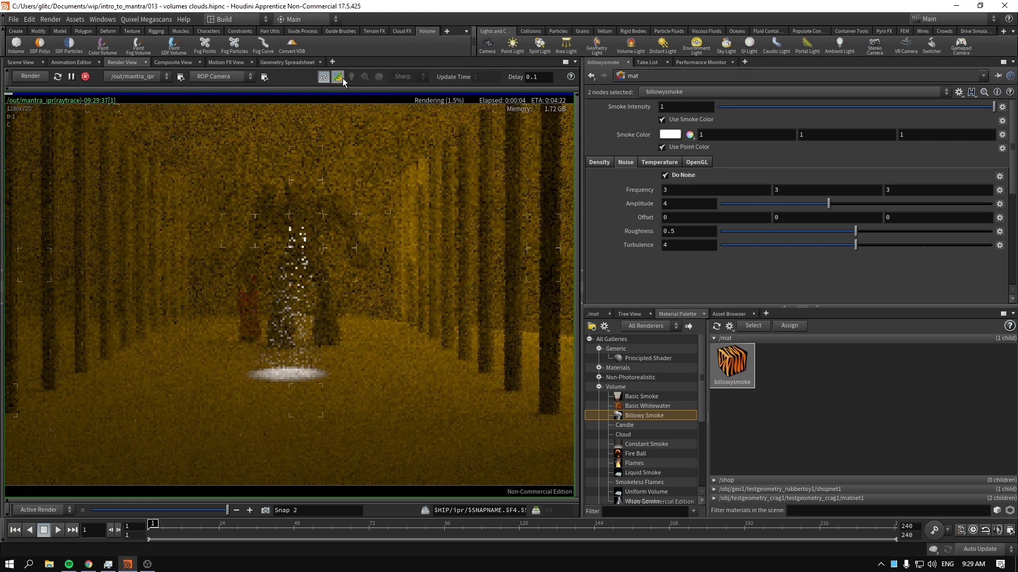
left_click(594, 315)
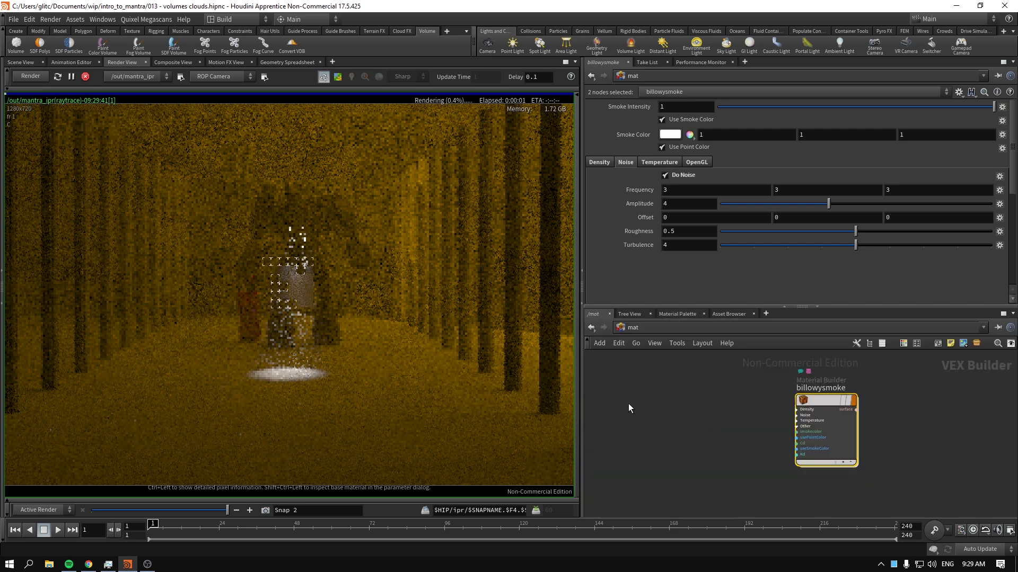
left_click_drag(716, 370, 864, 455)
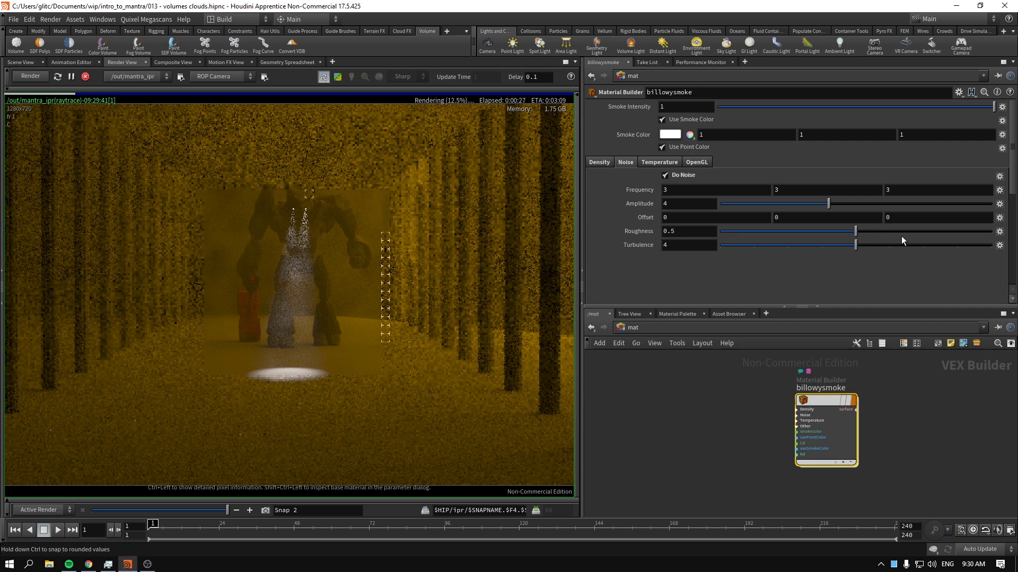
left_click_drag(930, 232, 948, 231)
left_click(957, 245)
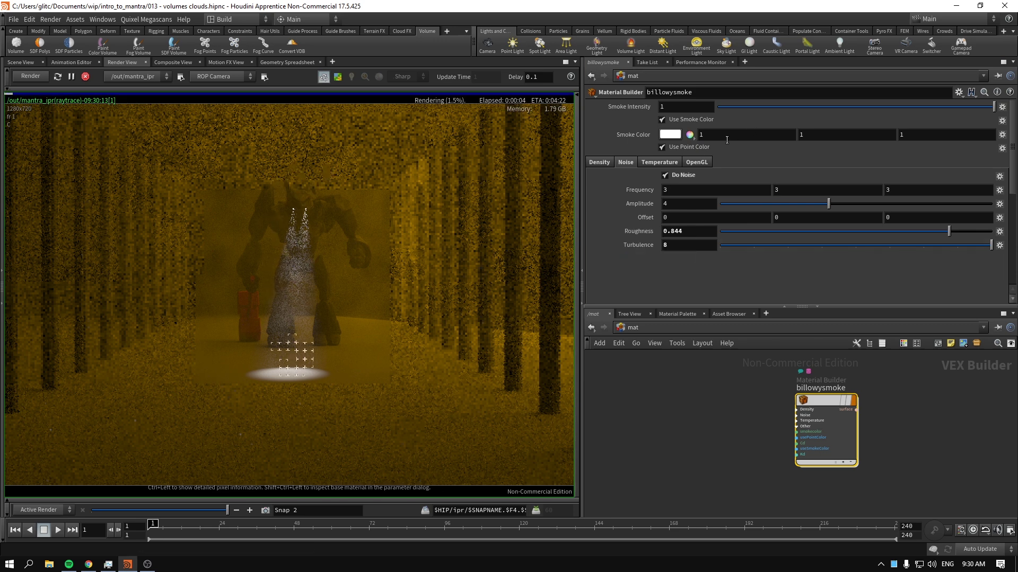
Set the mantra_ipr pixel samples to 6 by 6 in the out network and return to the material network.
left_click(633, 328)
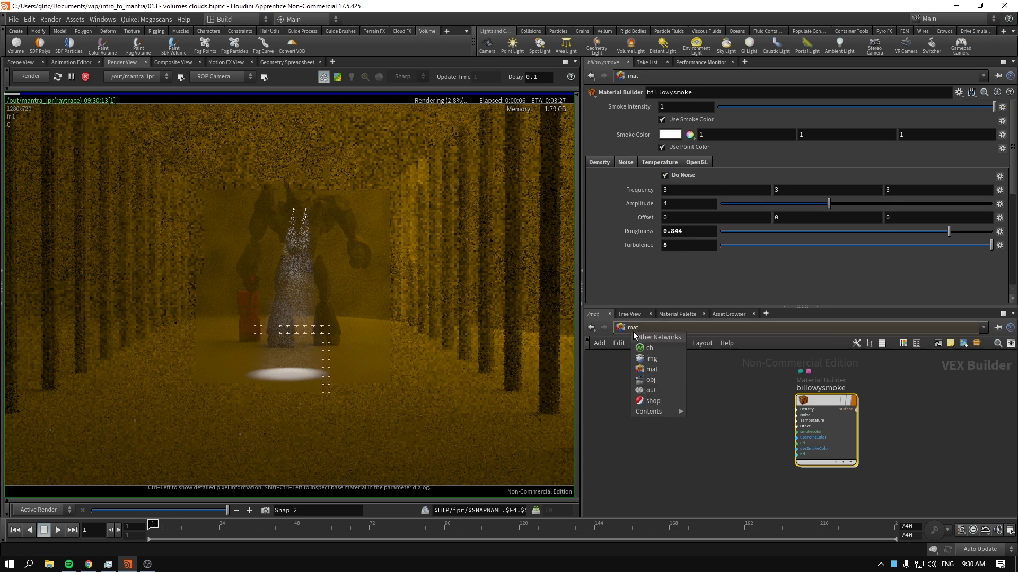
left_click(659, 391)
middle_click_drag(622, 168, 647, 167)
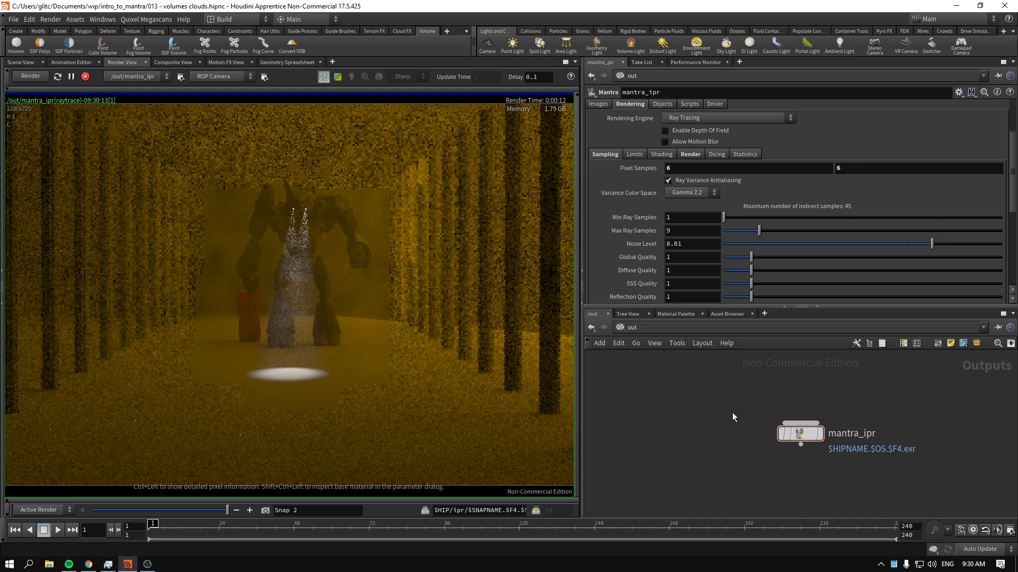
left_click(636, 328)
left_click(659, 368)
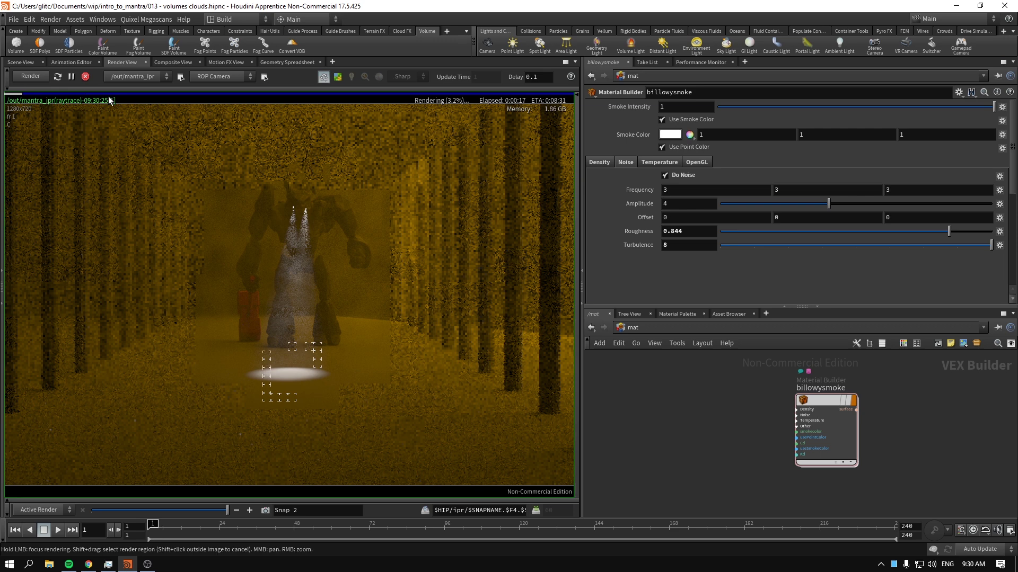
left_click(127, 91)
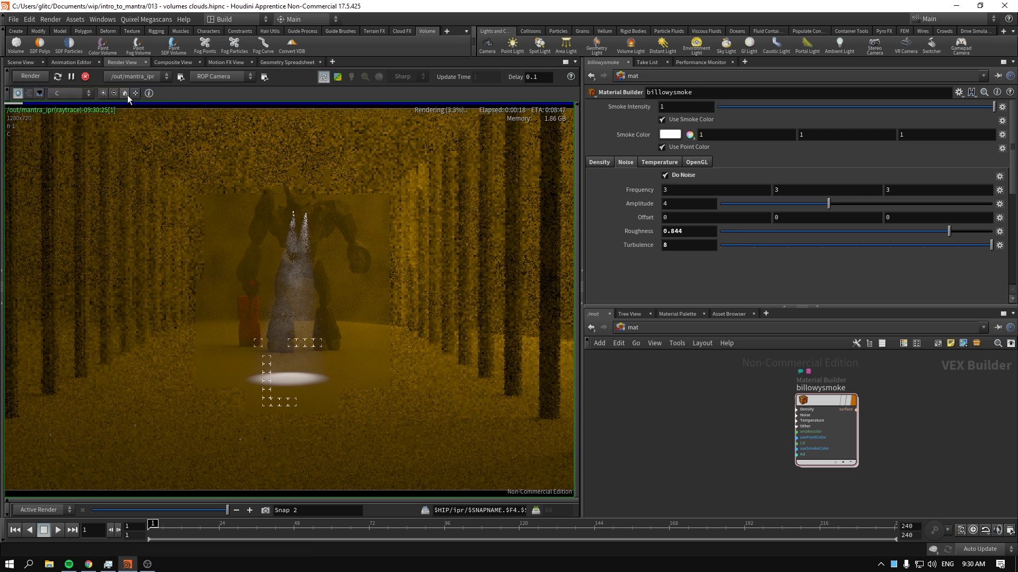
left_click(3, 94)
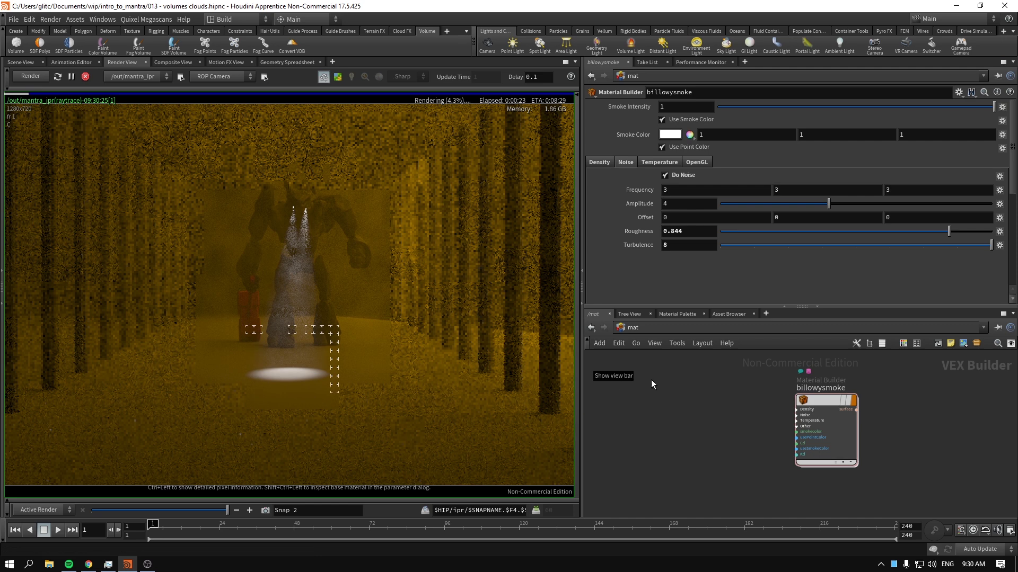
middle_click_drag(651, 379, 698, 393)
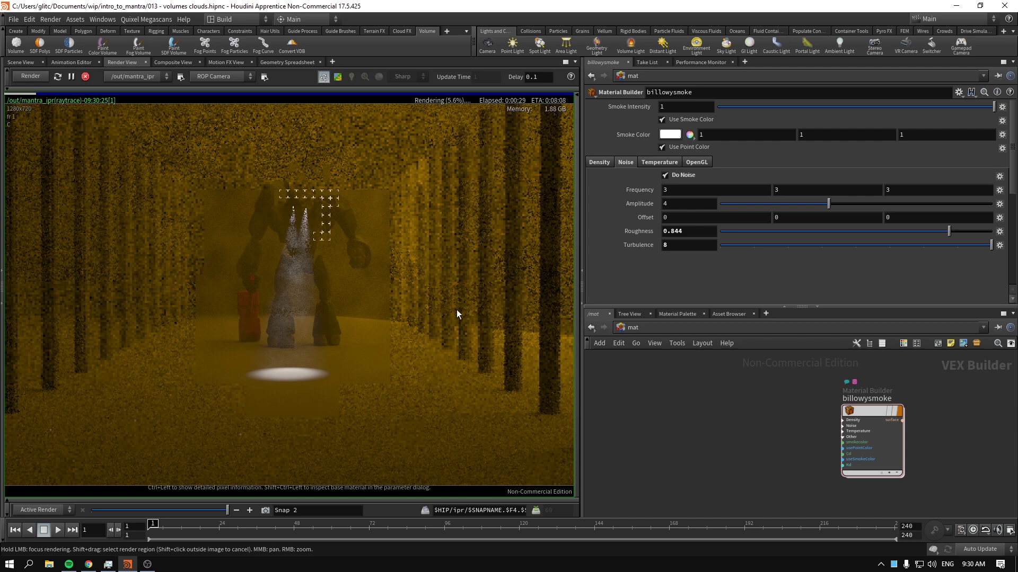
left_click(634, 328)
left_click(680, 370)
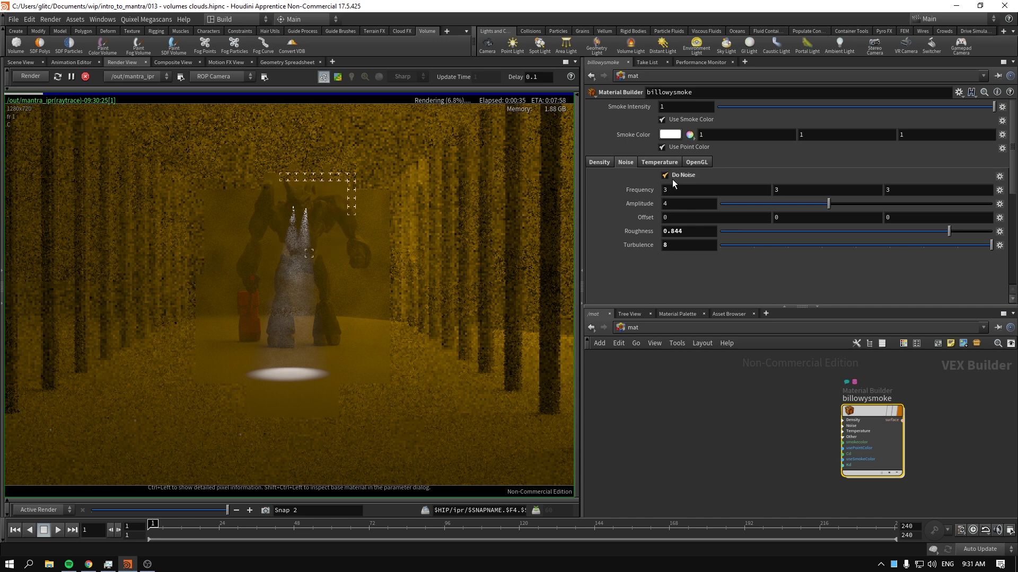
Stop the IPR render and, at object level, disable spotlight1 and spotlight2 for both rendering and the viewport.
left_click(86, 78)
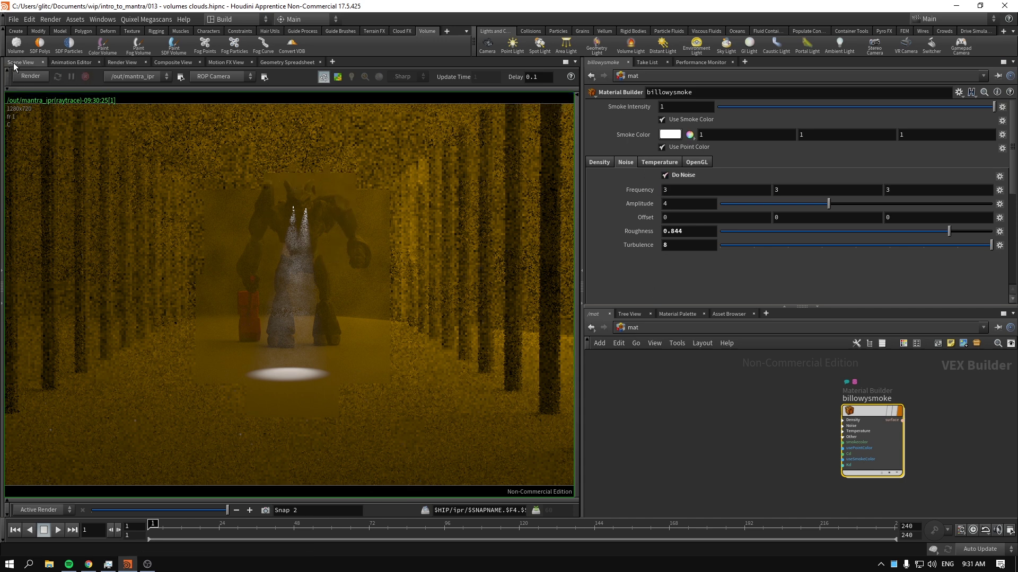
left_click(14, 62)
key("h")
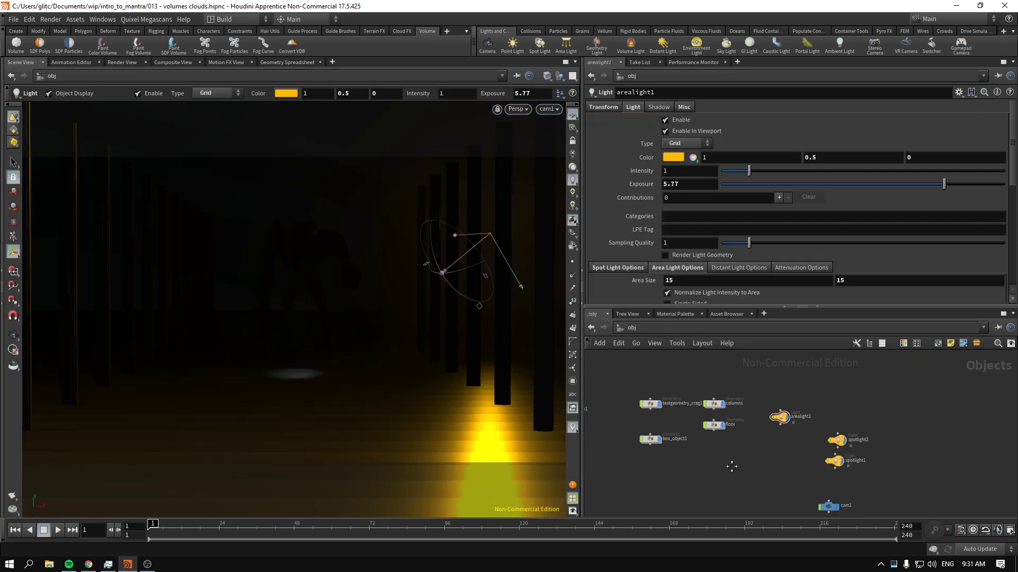
scroll(856, 453, "up", 2)
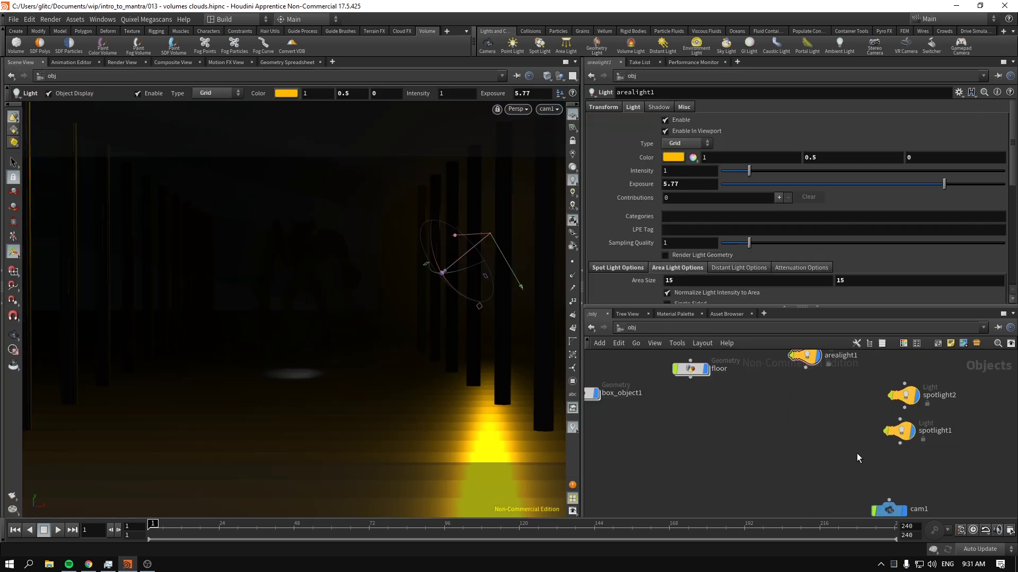
left_click_drag(869, 383, 923, 415)
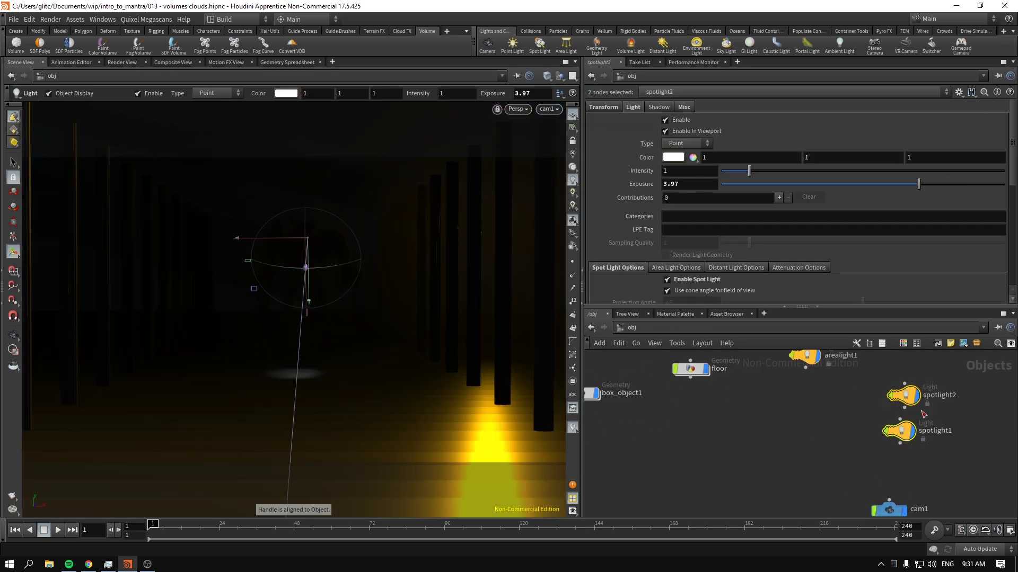
left_click(679, 133)
left_click(677, 120)
middle_click_drag(802, 424, 744, 430)
left_click_drag(803, 384, 922, 489)
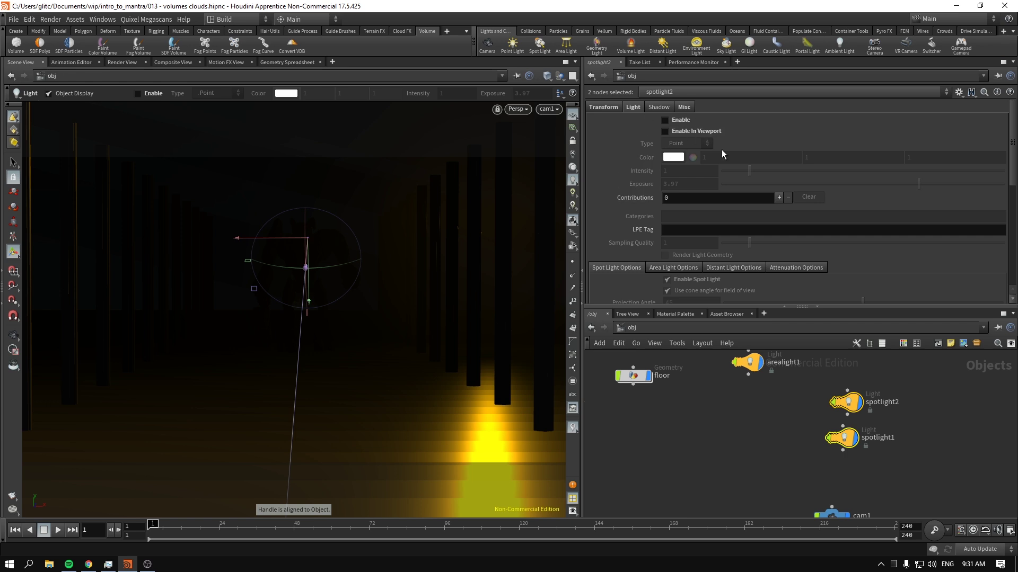
left_click_drag(764, 416, 852, 457)
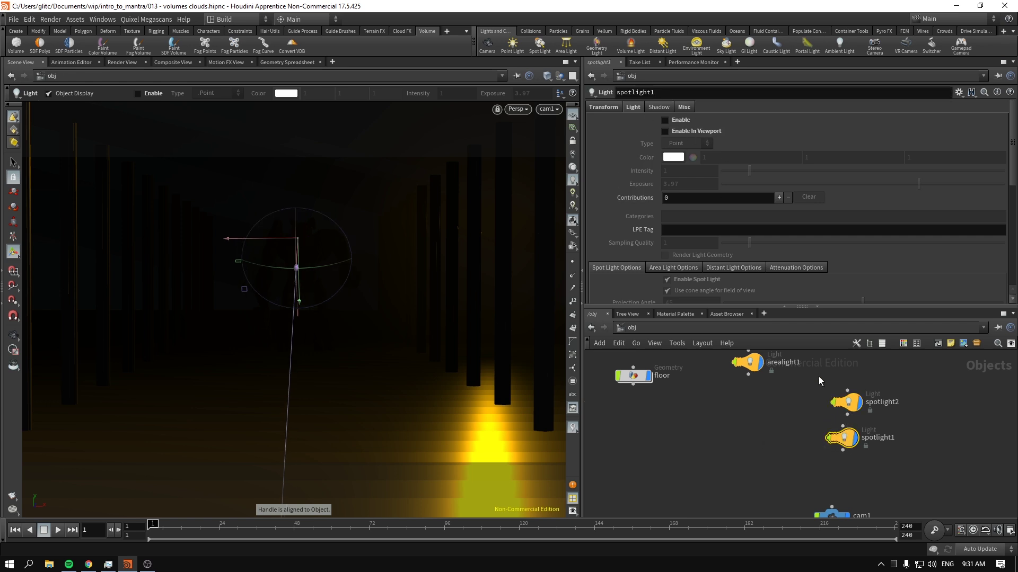
left_click(843, 402)
Hide the box_object1 fog volume and the testgeometry_crag1 character in the object network.
middle_click_drag(752, 435, 884, 440)
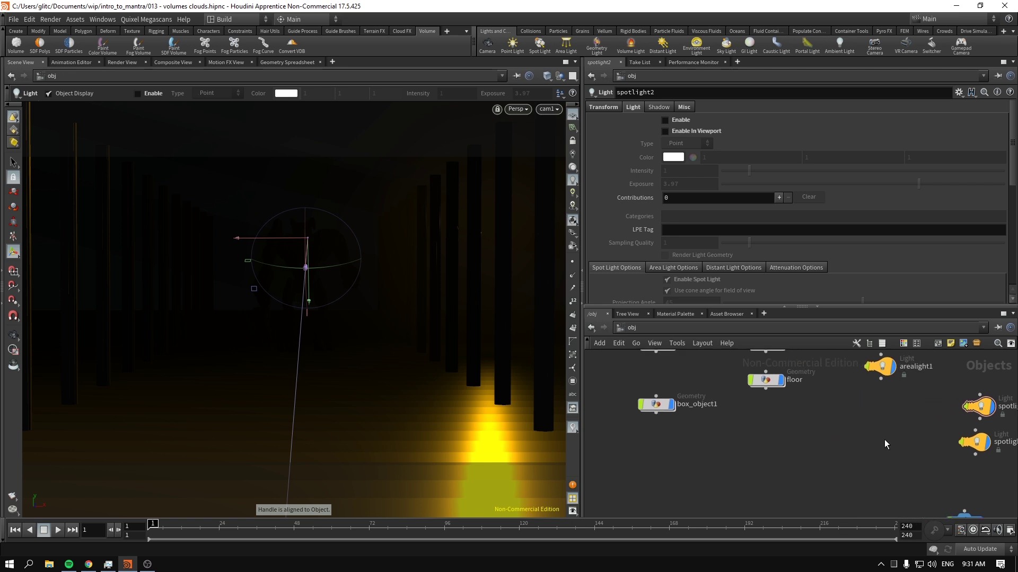
scroll(827, 450, "down", 2)
mouse_move(811, 468)
middle_mouse_down()
mouse_move(811, 444)
mouse_move(799, 473)
middle_mouse_up()
scroll(804, 467, "up", 4)
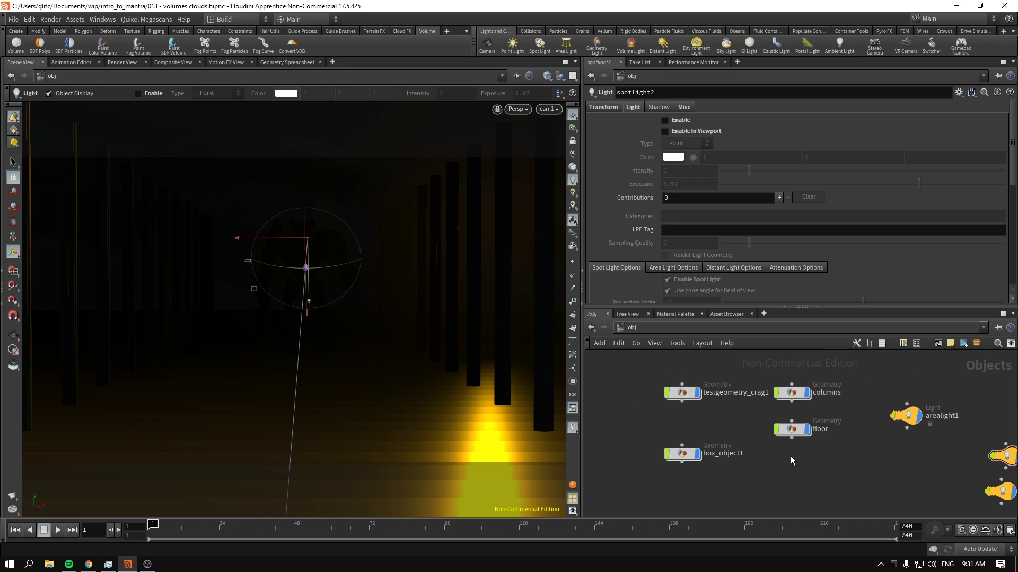
left_click(689, 454)
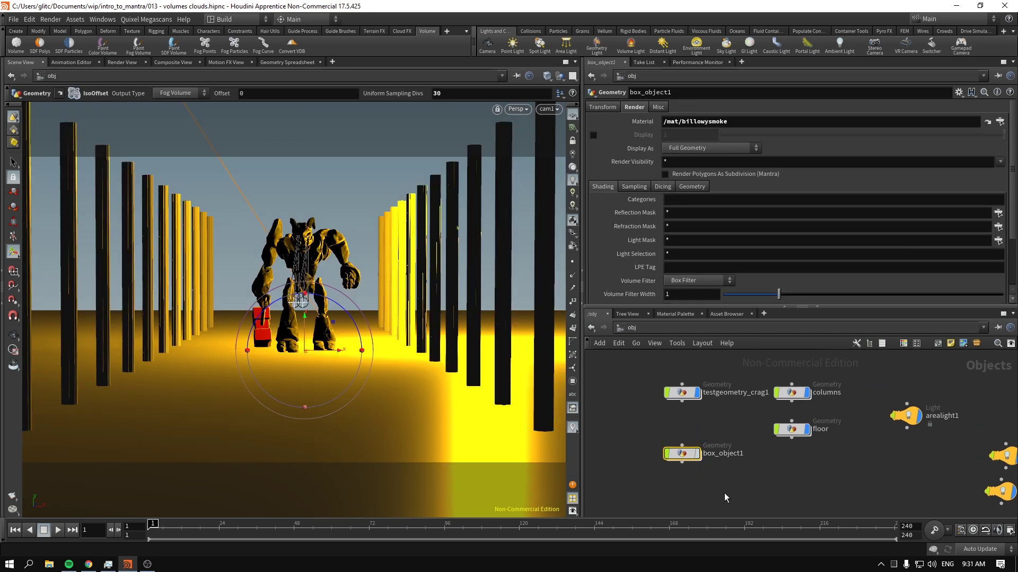
left_click(698, 394)
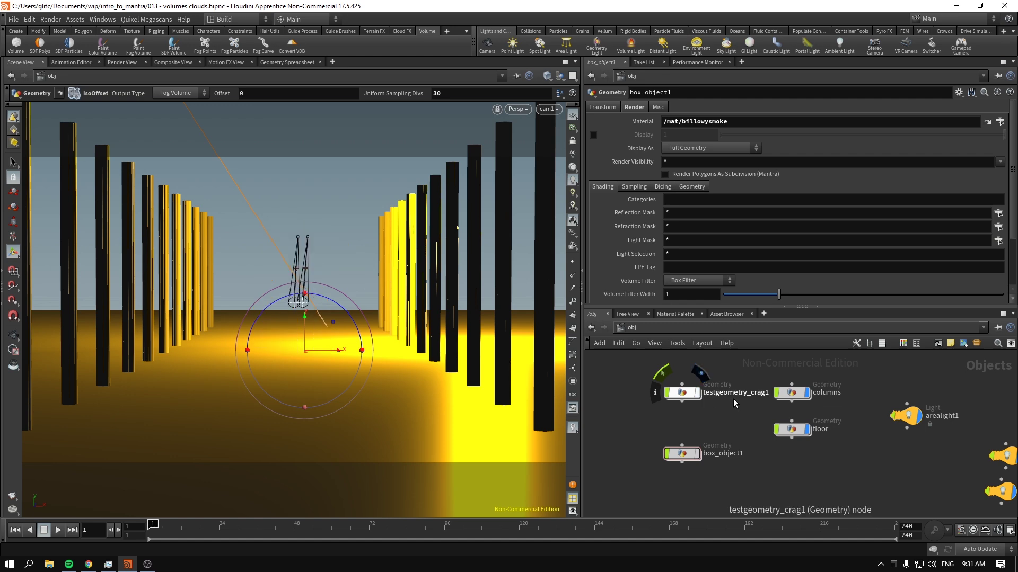
Set the arealight1 color to white (1, 1, 1).
middle_click_drag(900, 449, 852, 448)
left_click(673, 157)
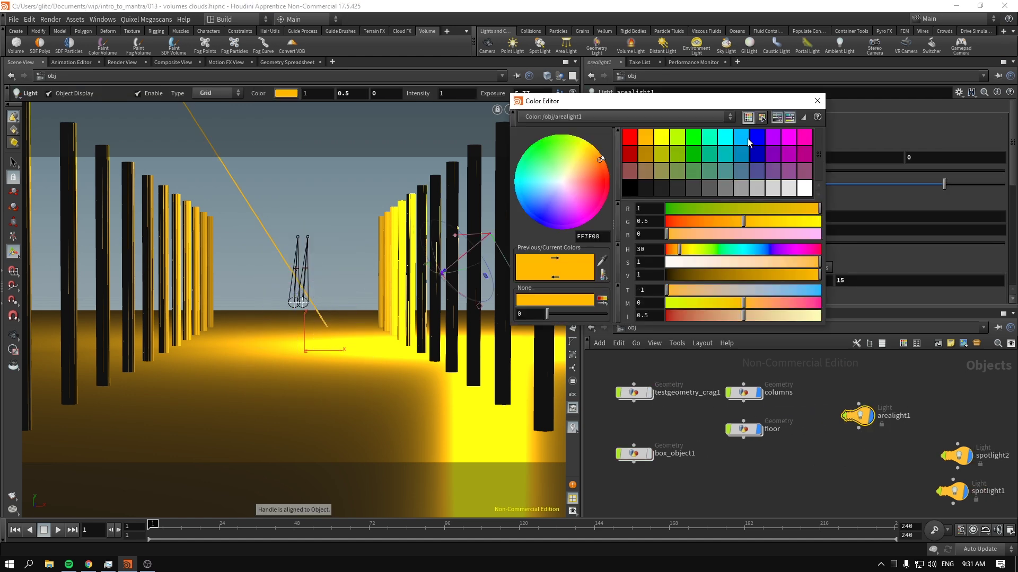
left_click(802, 188)
left_click(816, 101)
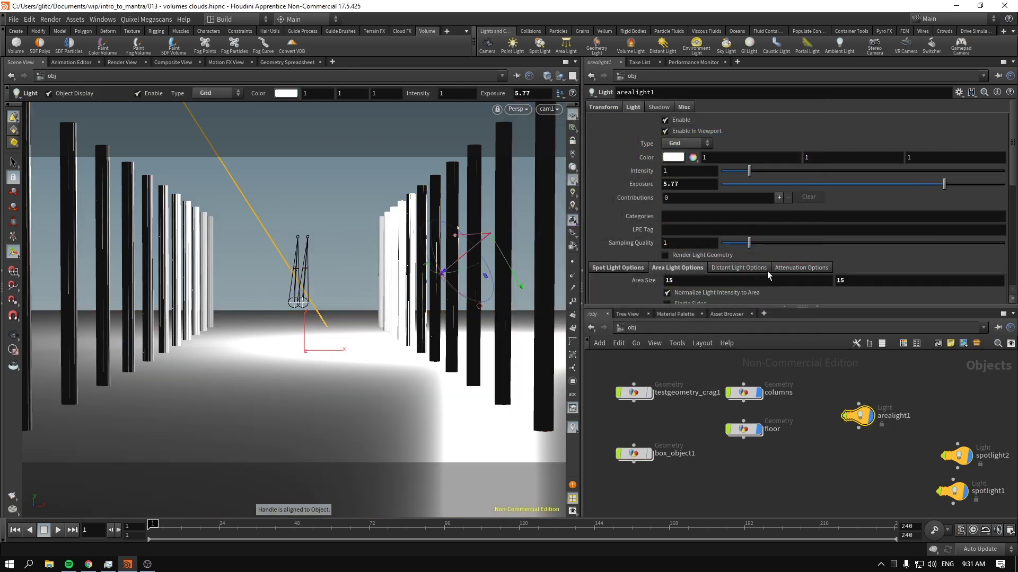
Display the geo1 cloud text object, hide the columns and select geo1.
left_click(636, 393)
middle_click_drag(811, 457, 932, 450)
left_click_drag(594, 390, 856, 458)
left_click(890, 451)
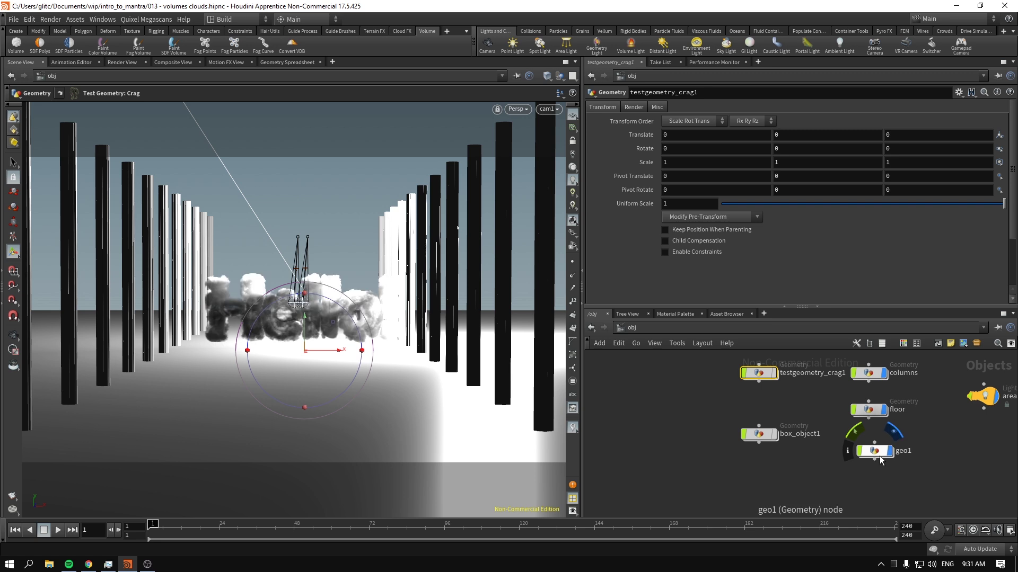
middle_click_drag(902, 389, 745, 379)
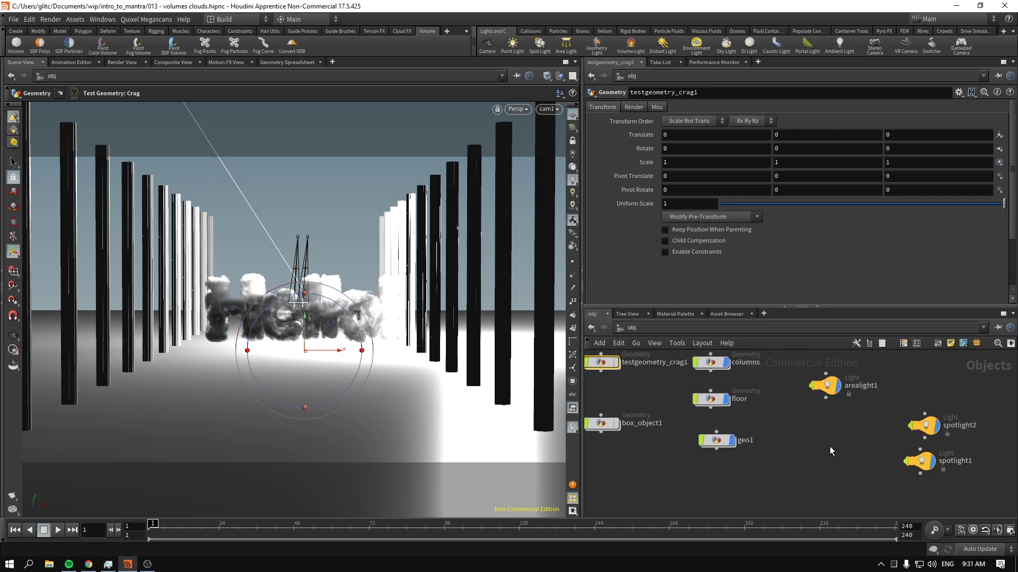
left_click(726, 363)
left_click(724, 443)
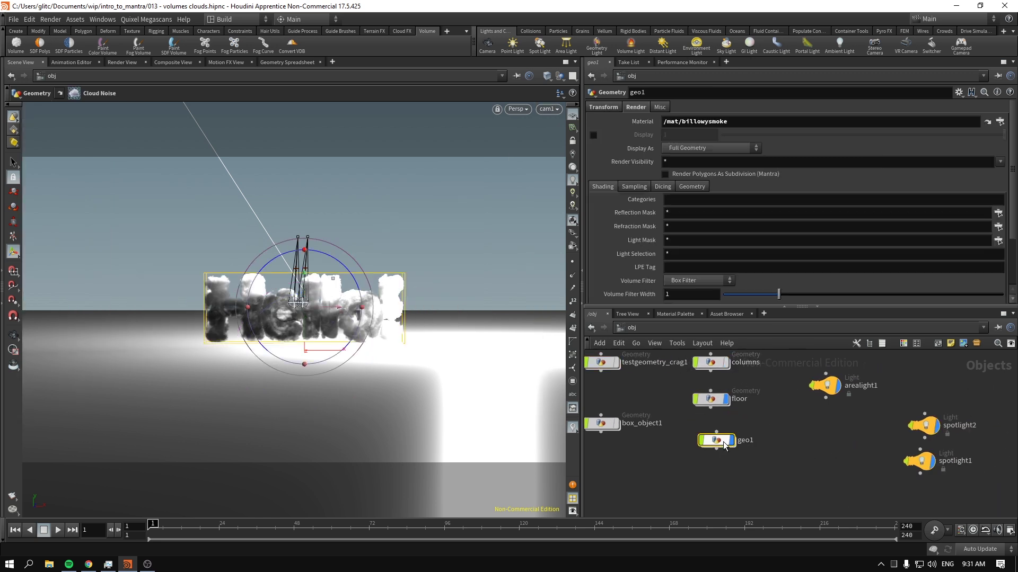
Inside geo1, examine the font1, polyextrude1, cloud1 and cloudnoise1 nodes by displaying each in turn, and return to object level.
double_click(724, 443)
left_click(695, 410)
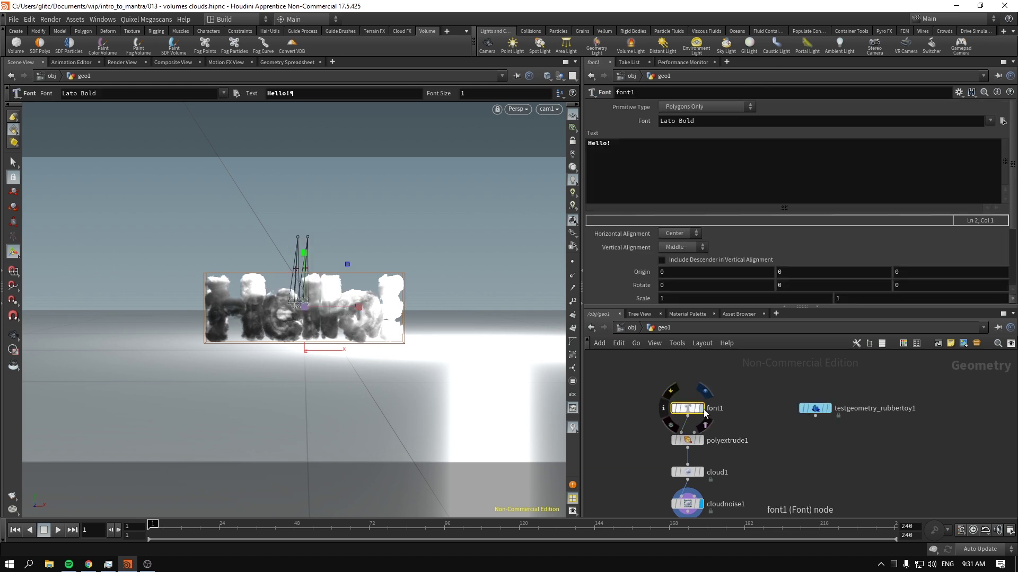
left_click(700, 440)
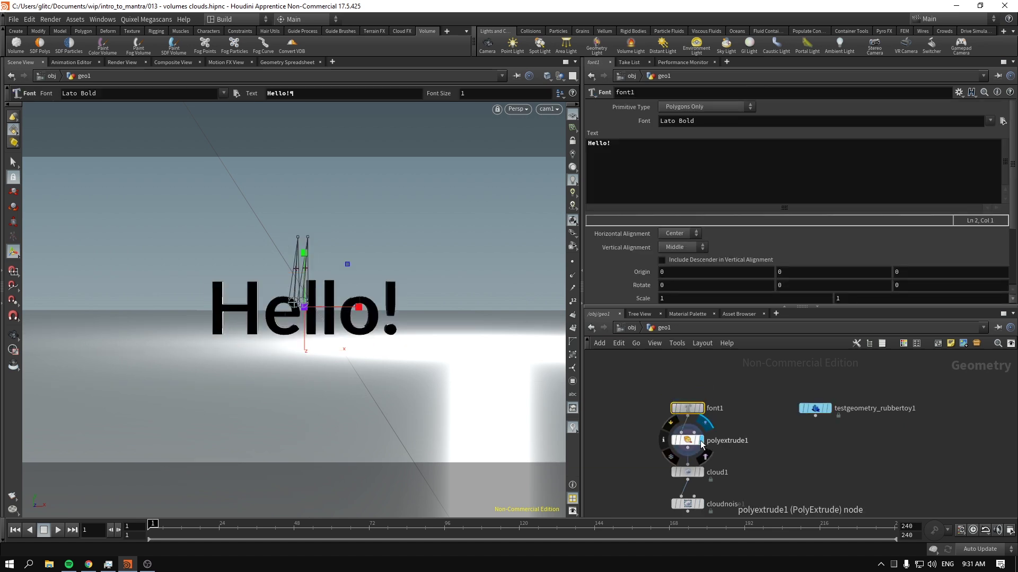
left_click(666, 444)
key("h")
left_click(733, 430)
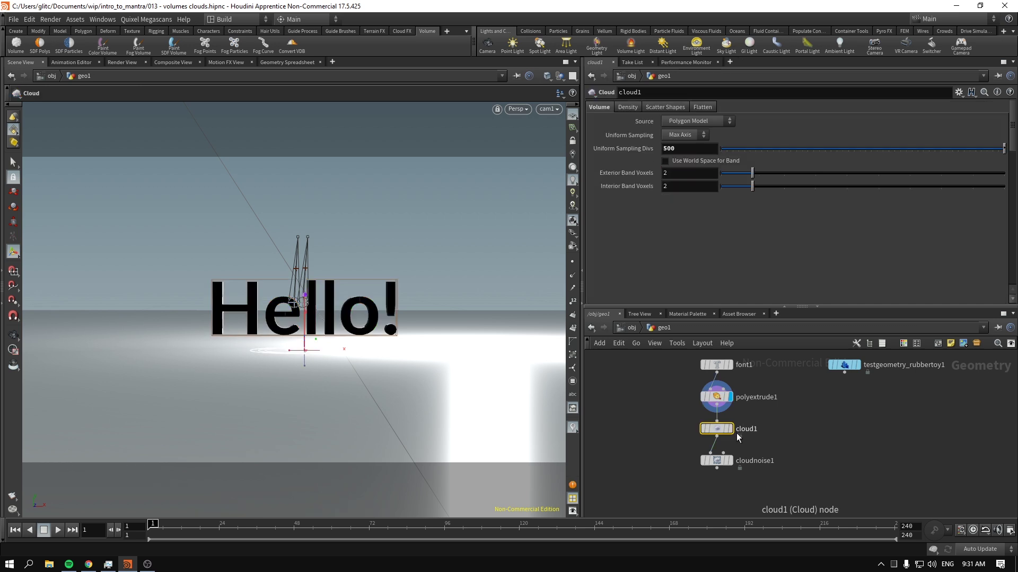
left_click(731, 431)
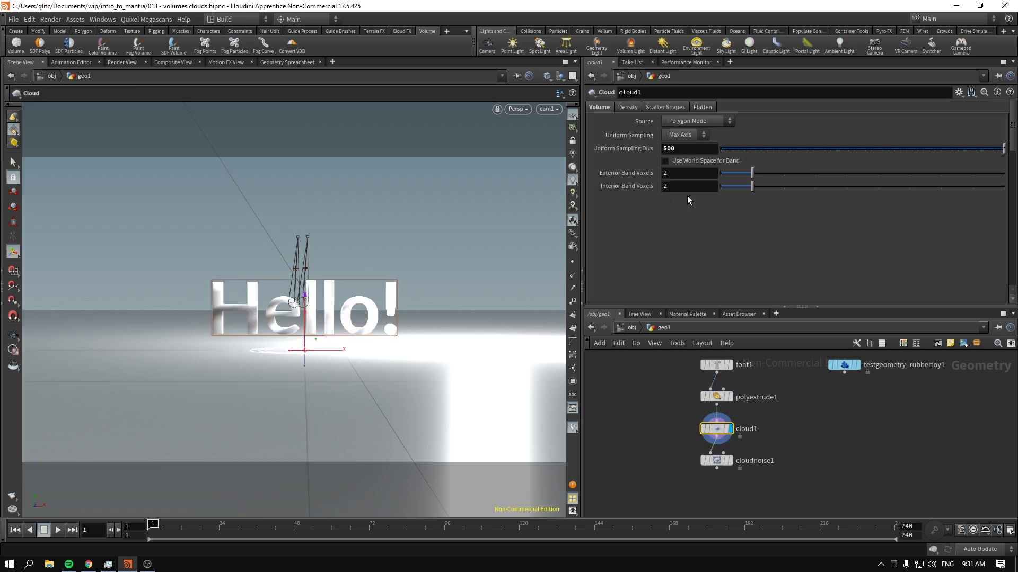
left_click(717, 461)
left_click(732, 461)
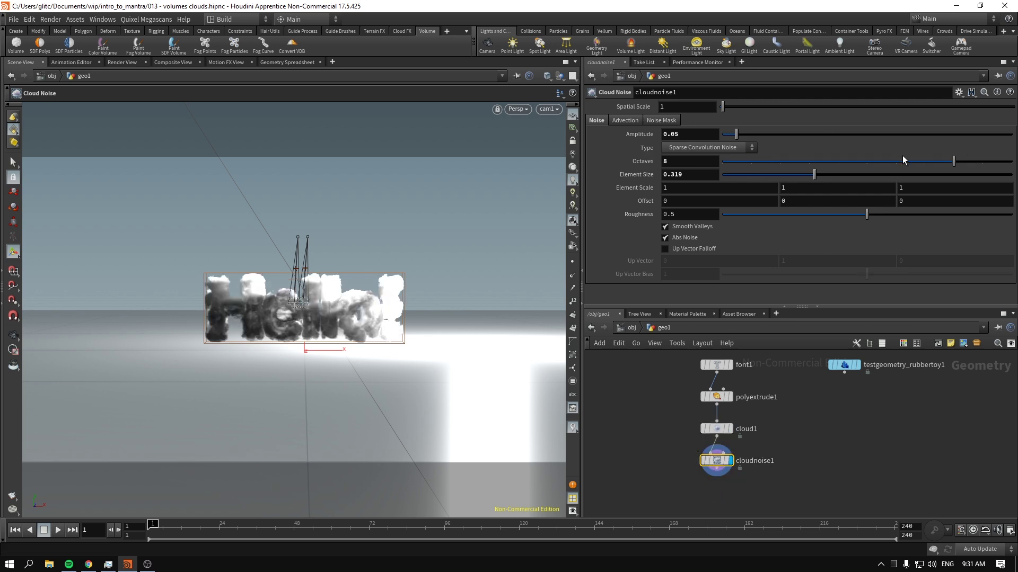
left_click(631, 329)
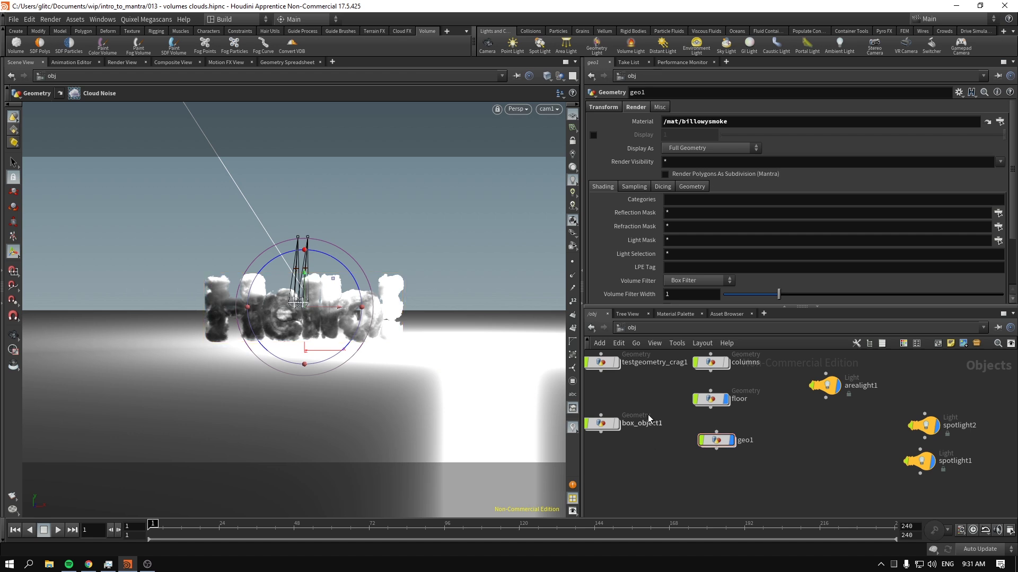
middle_click_drag(836, 488, 734, 371)
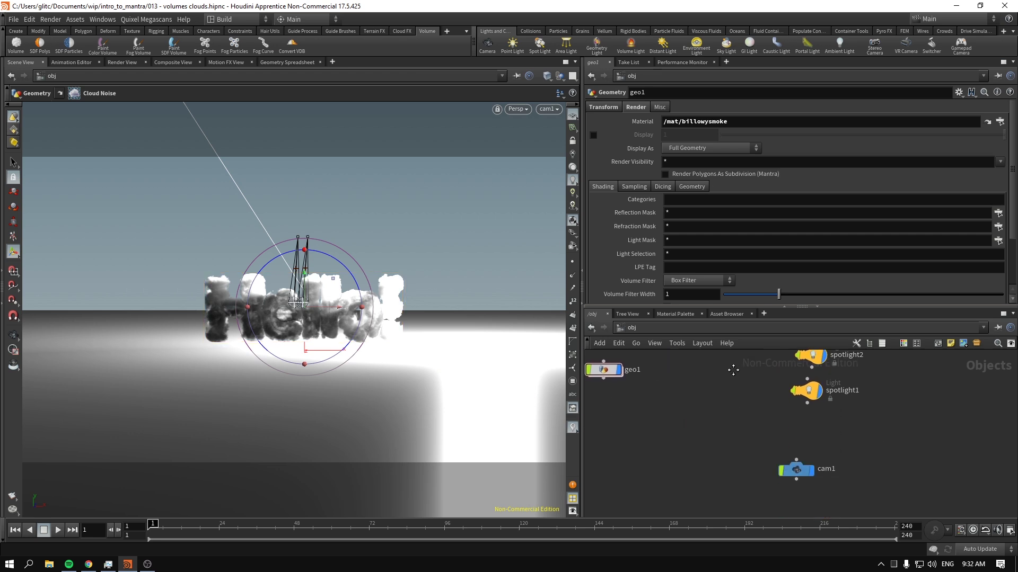
Lock cam1 to the view and move it closer so the "Hello!" cloud text fills most of the frame.
left_click(797, 470)
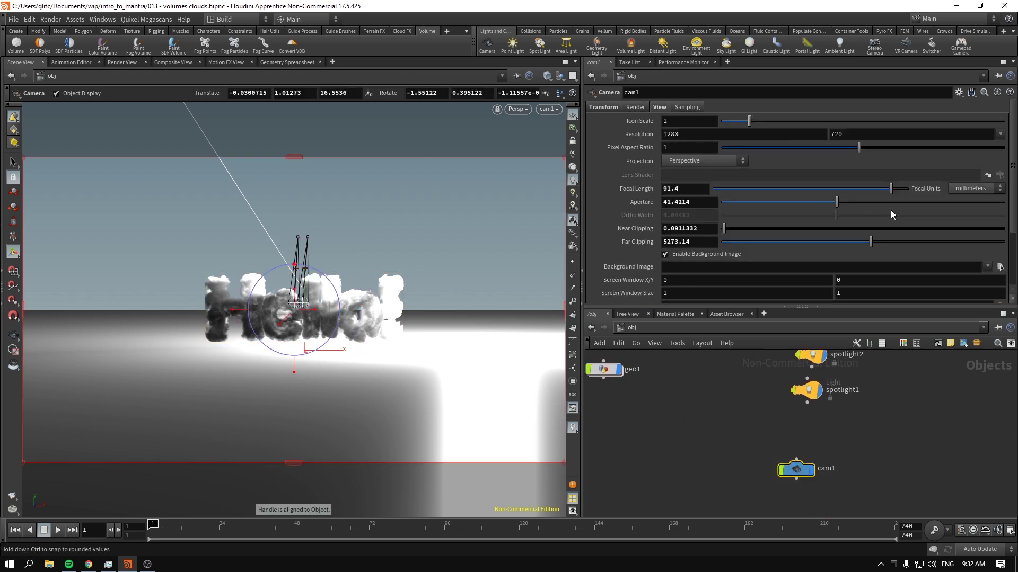
left_click(573, 141)
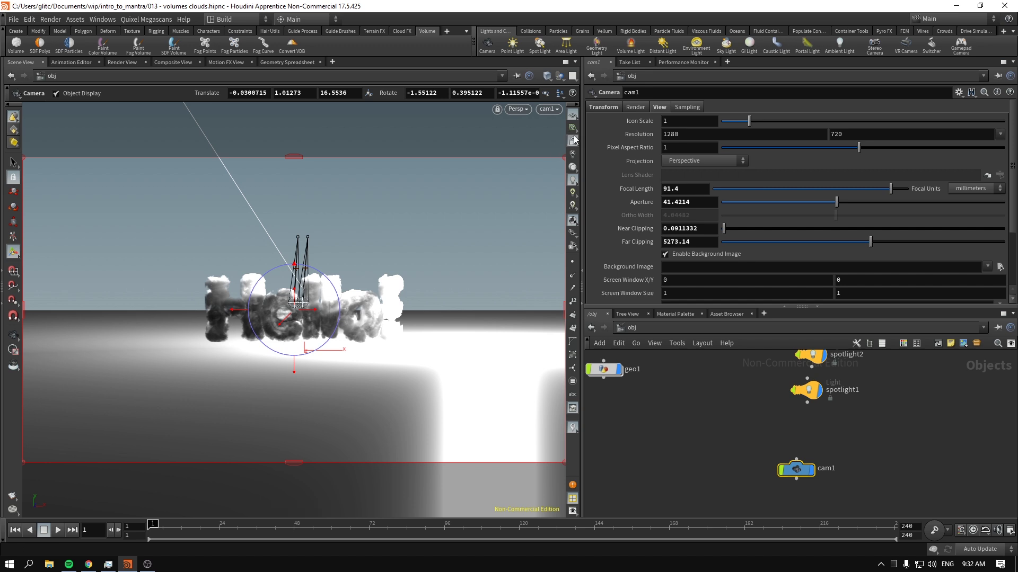
key("Escape")
scroll(395, 286, "up", 5)
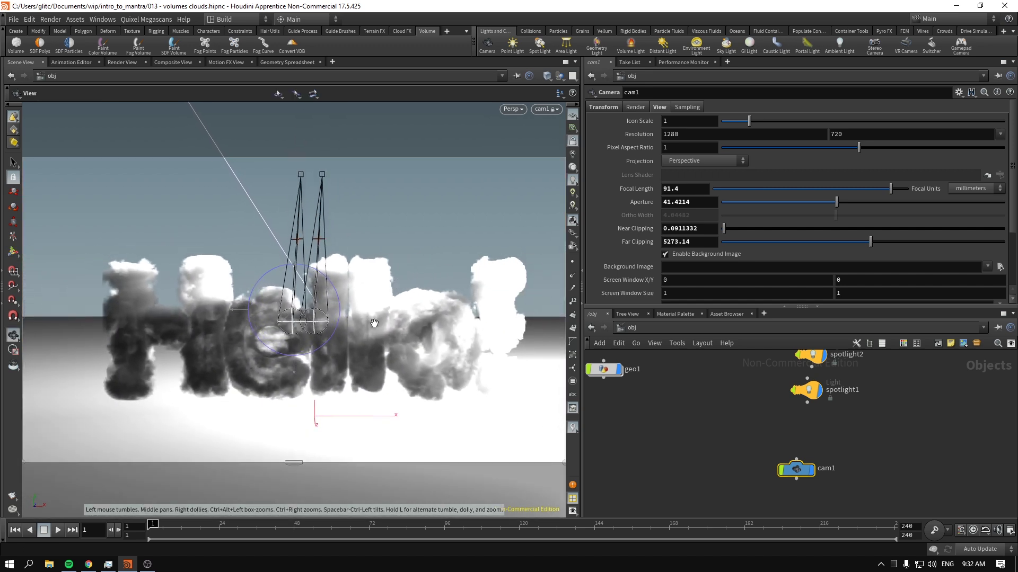
left_click_drag(399, 281, 397, 265)
key("Return")
Delete spotlight1 and spotlight2, and start a new mantra_ipr render of the cloud text.
left_click_drag(727, 377, 866, 460)
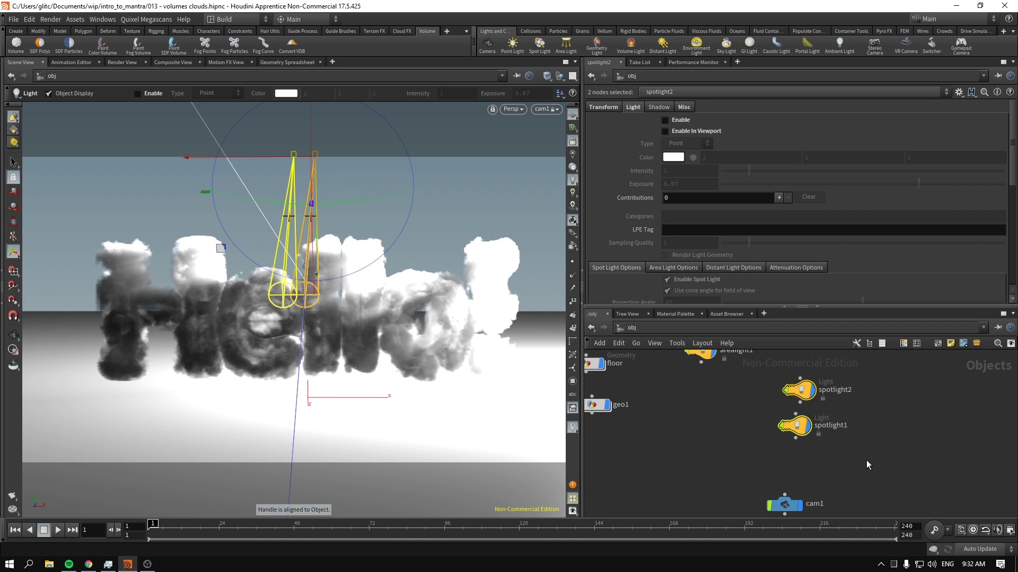
key("Delete")
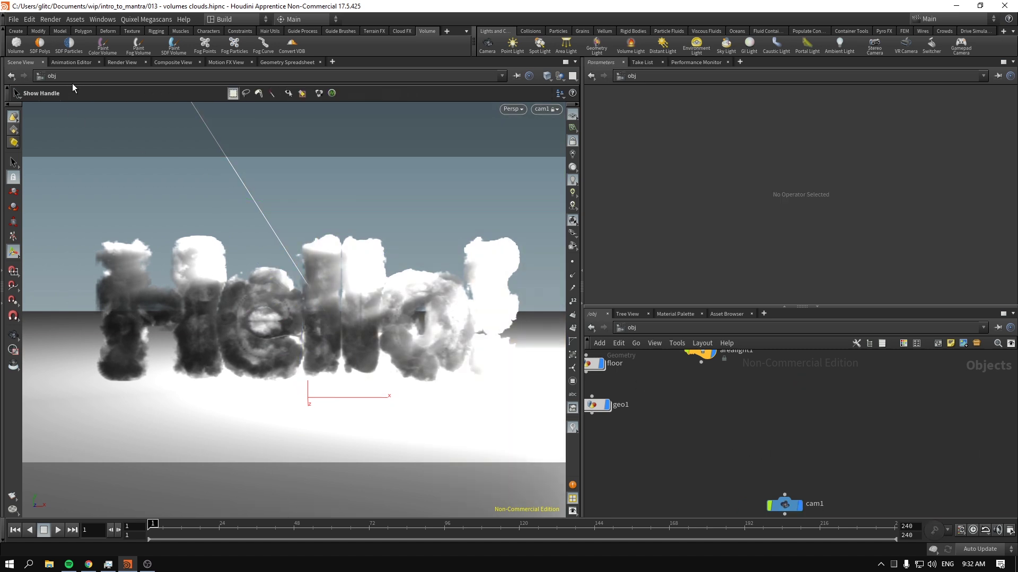
left_click(127, 64)
left_click(30, 77)
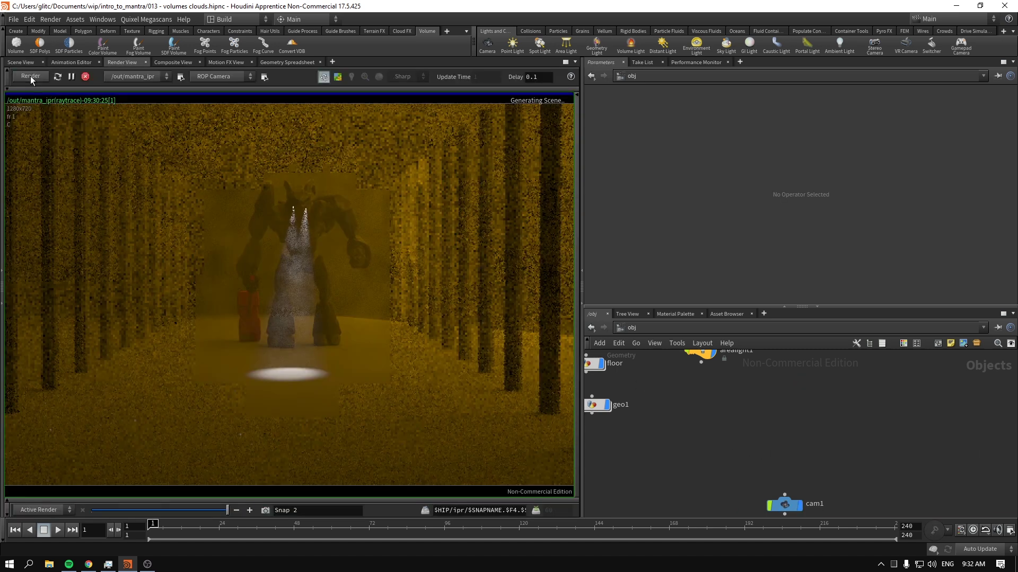
Add another Billowy Smoke material to the /mat network and name it hello_cloud.
left_click(631, 328)
left_click(673, 313)
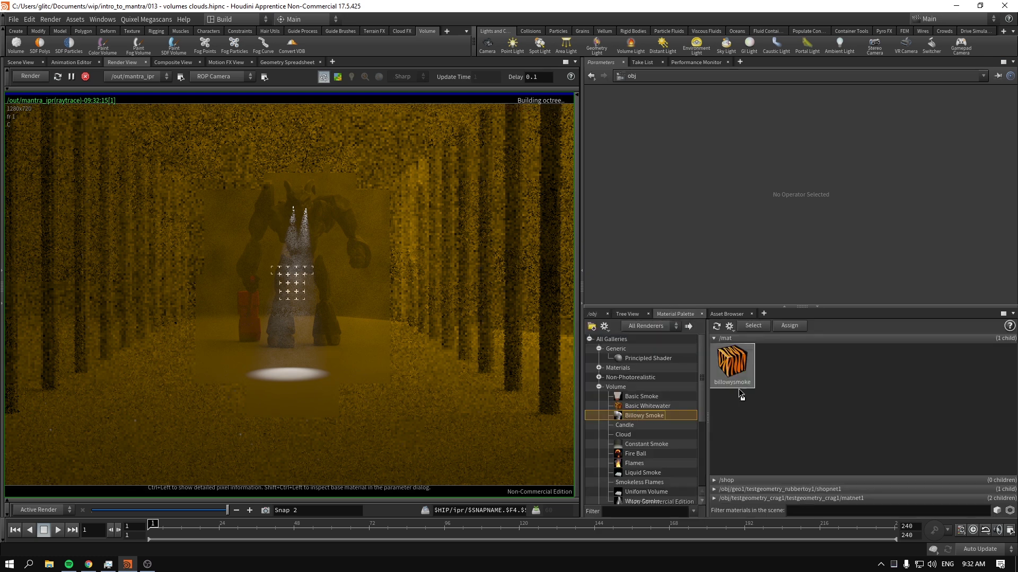
left_click_drag(644, 415, 788, 377)
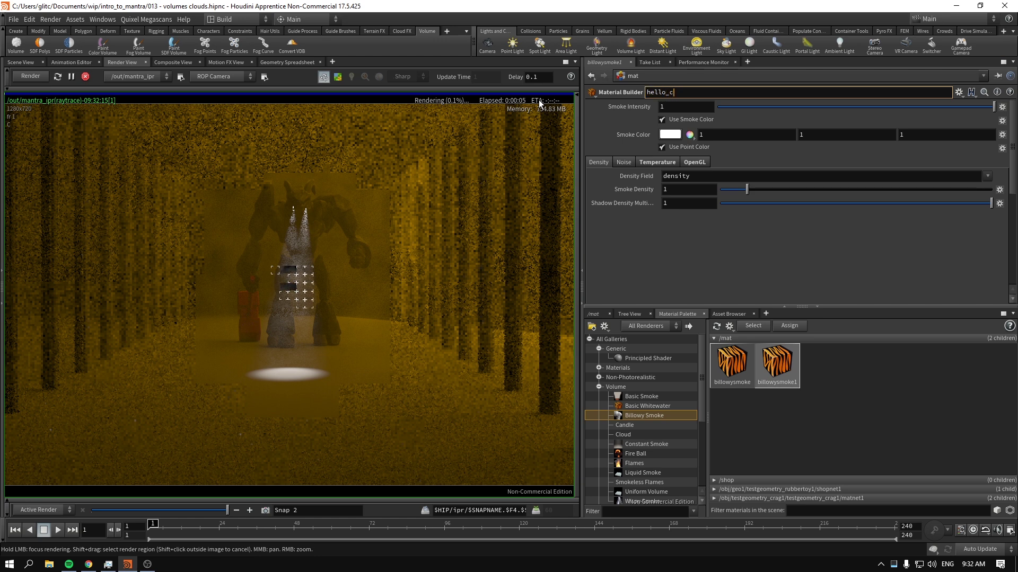
key("Return")
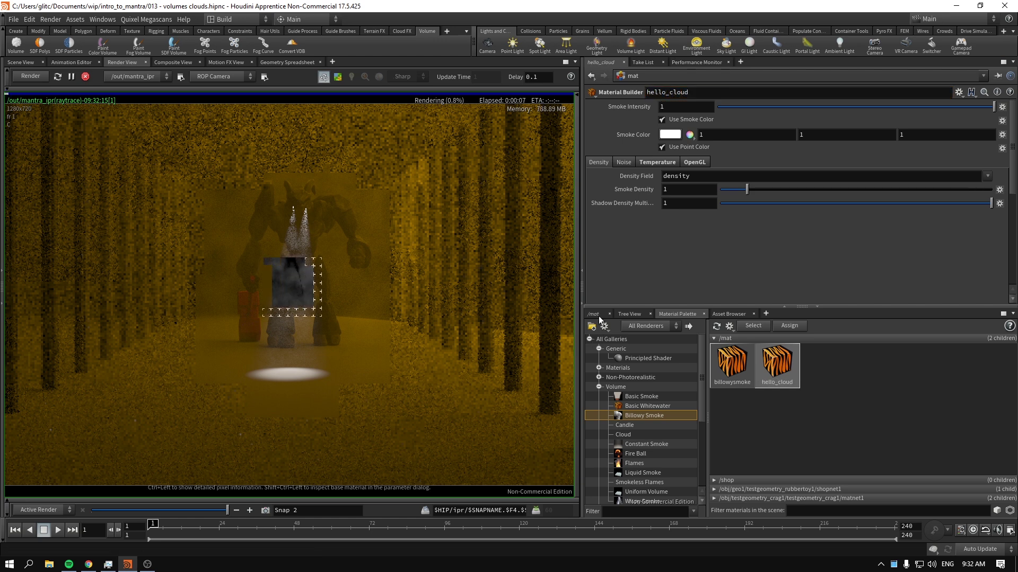
Examine the Sampling and Shading render settings of box_object1 in the object network.
left_click(592, 314)
left_click(631, 327)
left_click(666, 373)
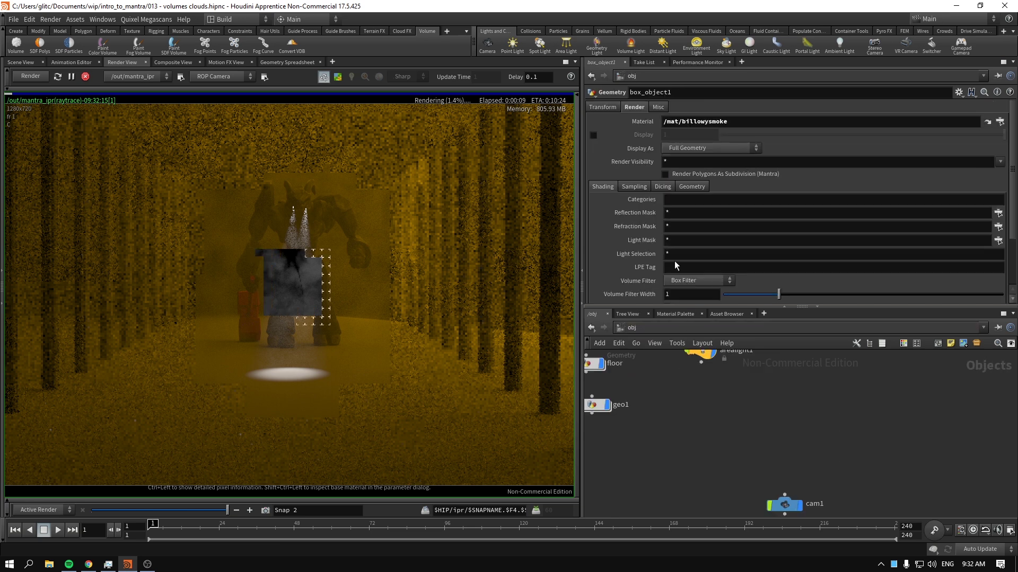
left_click(621, 187)
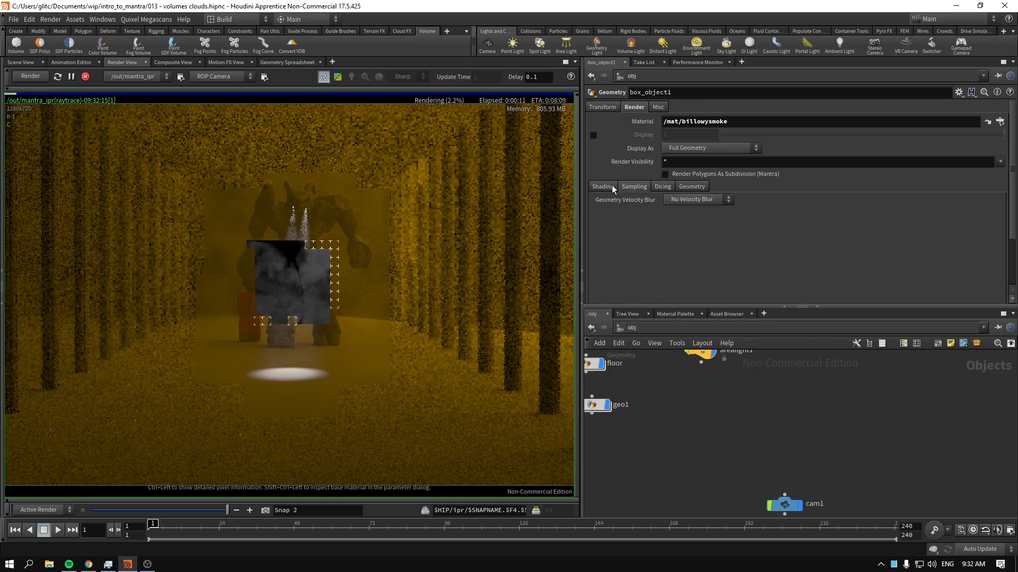
left_click(602, 188)
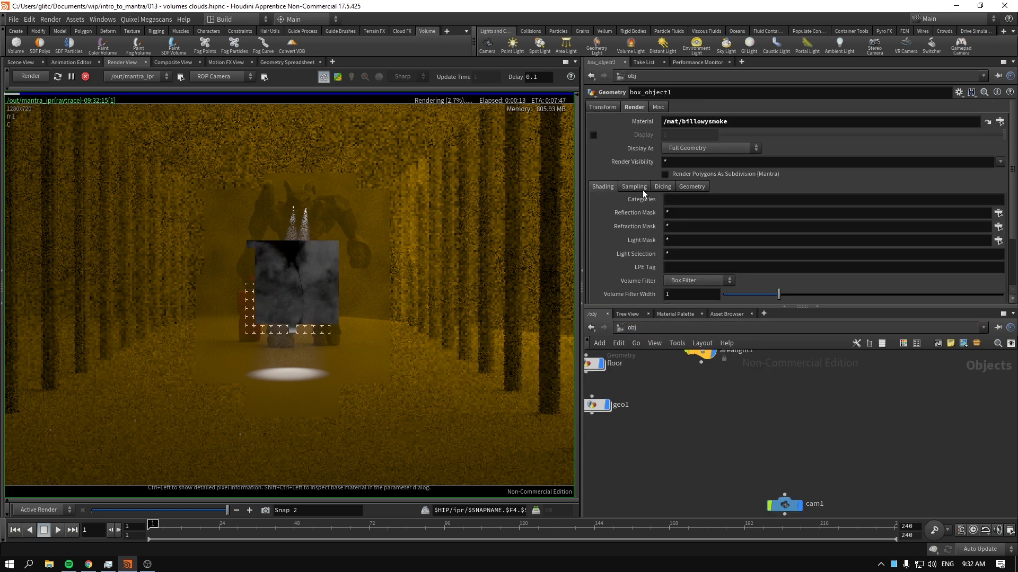
scroll(623, 229, "down", 3)
Set the pixel samples of the mantra_ipr output node to 3 by 3.
left_click(631, 327)
left_click(667, 377)
left_click(647, 329)
left_click(649, 386)
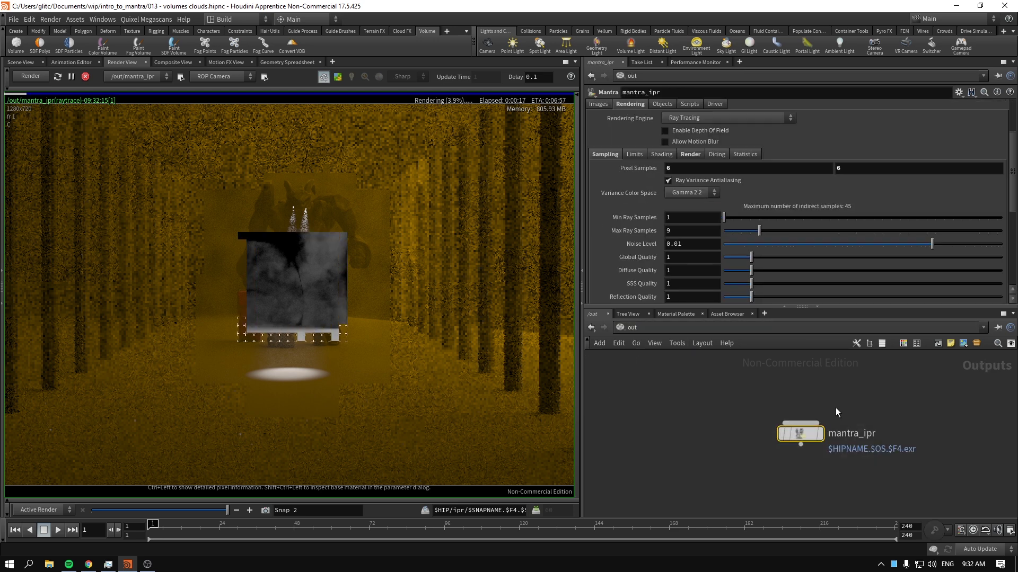
left_click_drag(638, 168, 615, 168)
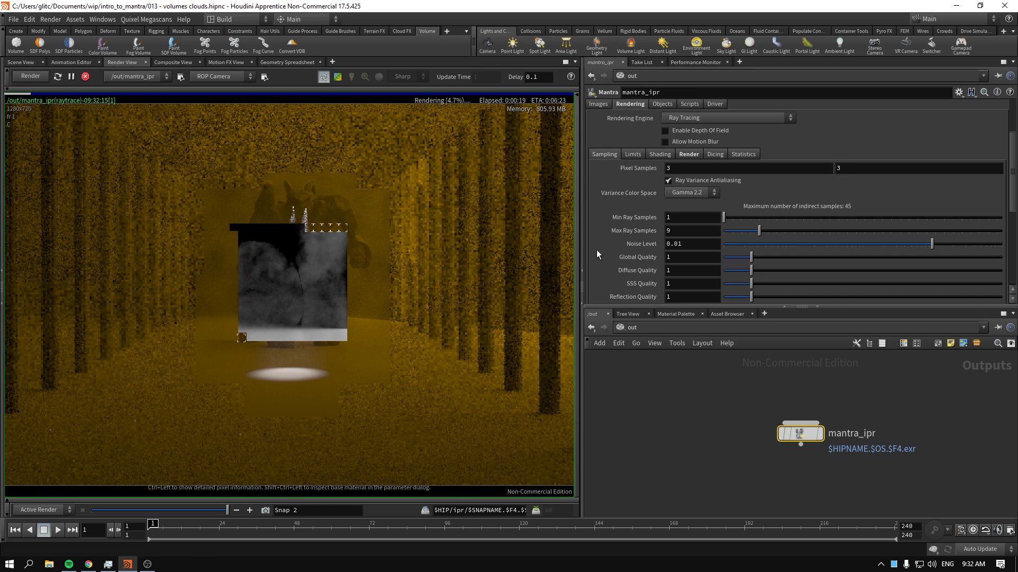
Set the area size of arealight1 to 3 by 3 and compare the lighting in the scene and render views.
left_click(628, 332)
left_click(663, 380)
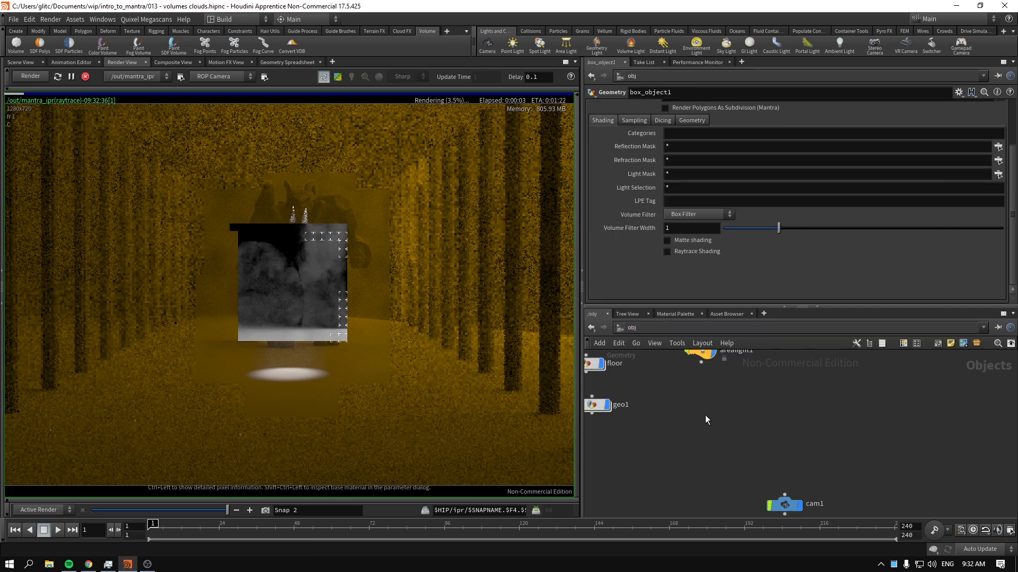
left_click_drag(805, 358, 795, 354)
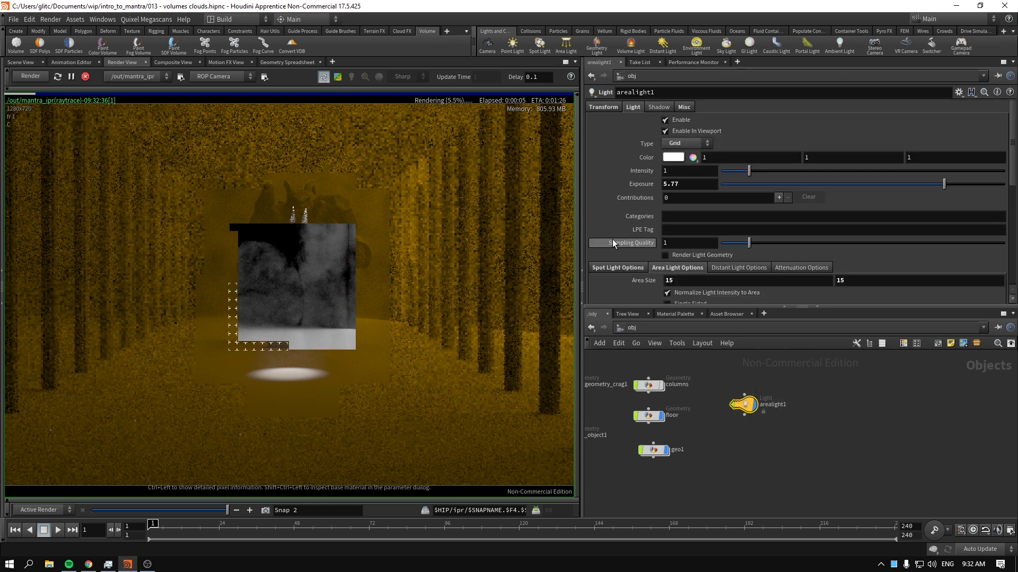
middle_click_drag(640, 279, 578, 263)
left_click(19, 63)
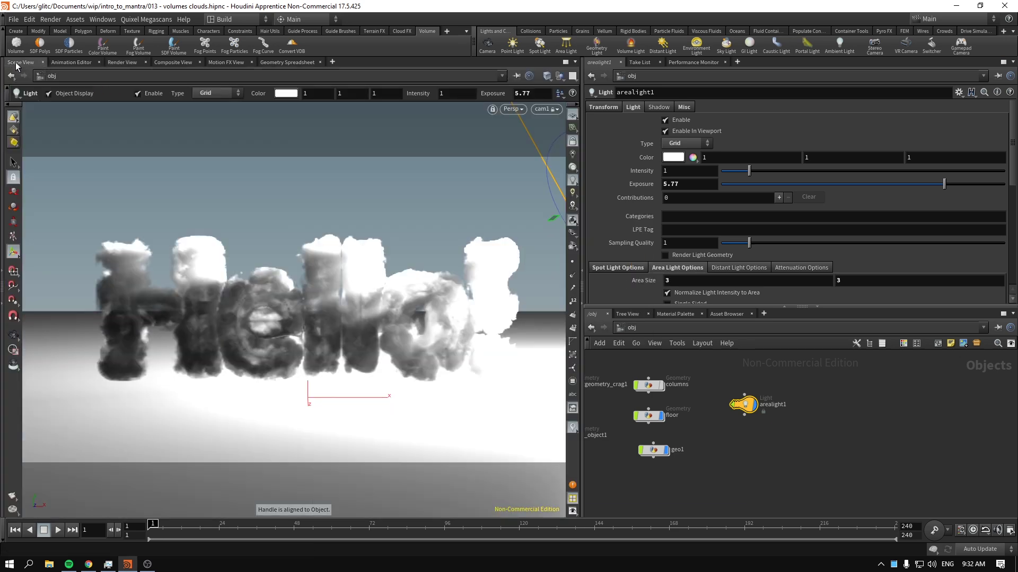
left_click(122, 63)
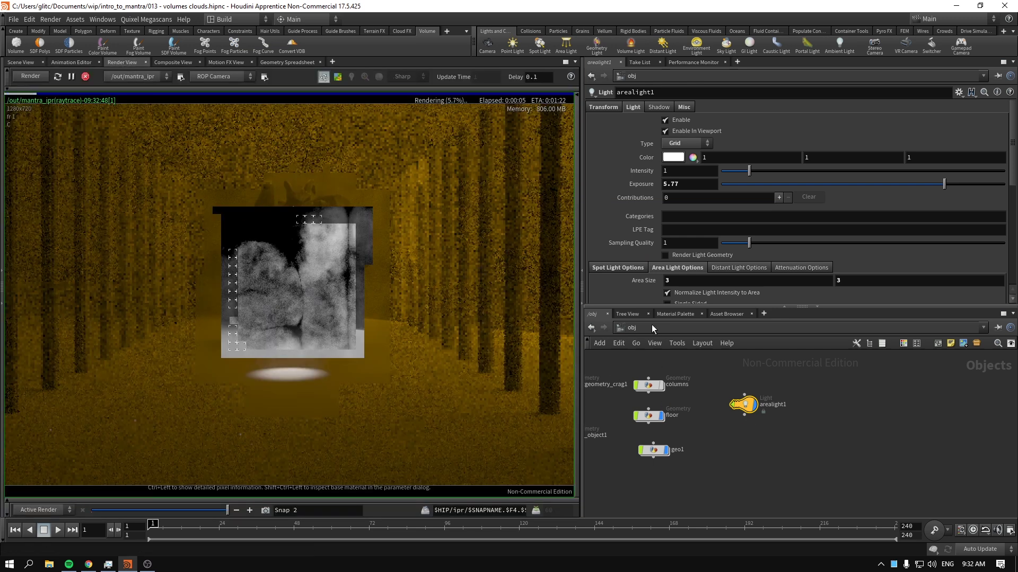
Assign the hello_cloud material to the "Hello!" cloud text and turn on preview mode for the render.
left_click(669, 313)
left_click(766, 363)
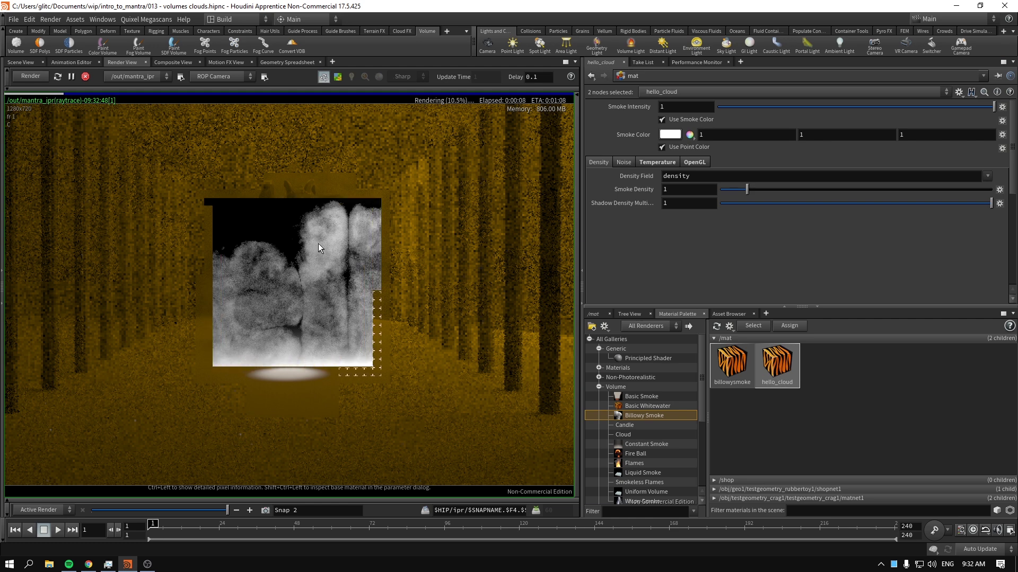
left_click(594, 313)
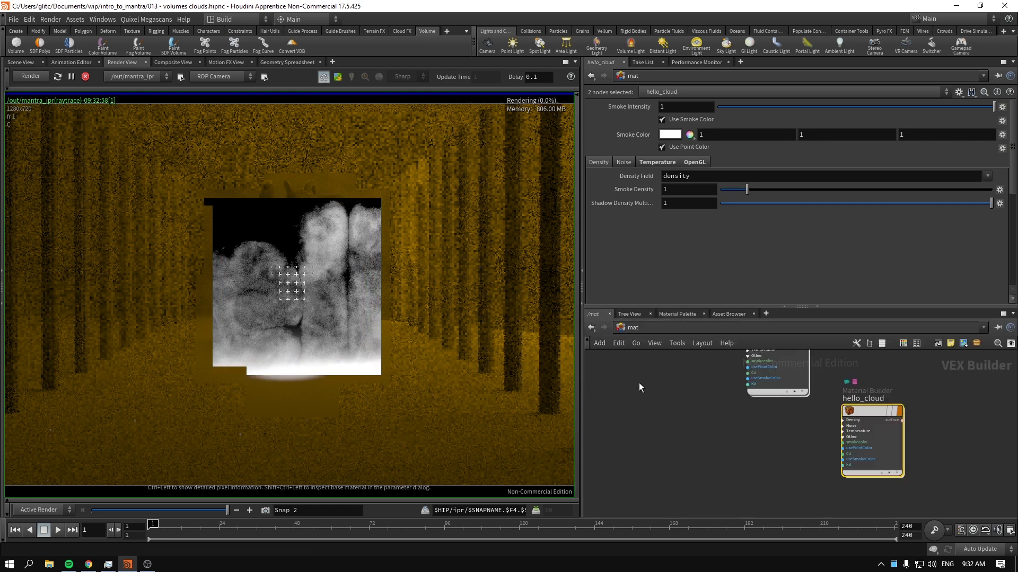
middle_click_drag(636, 397, 692, 414)
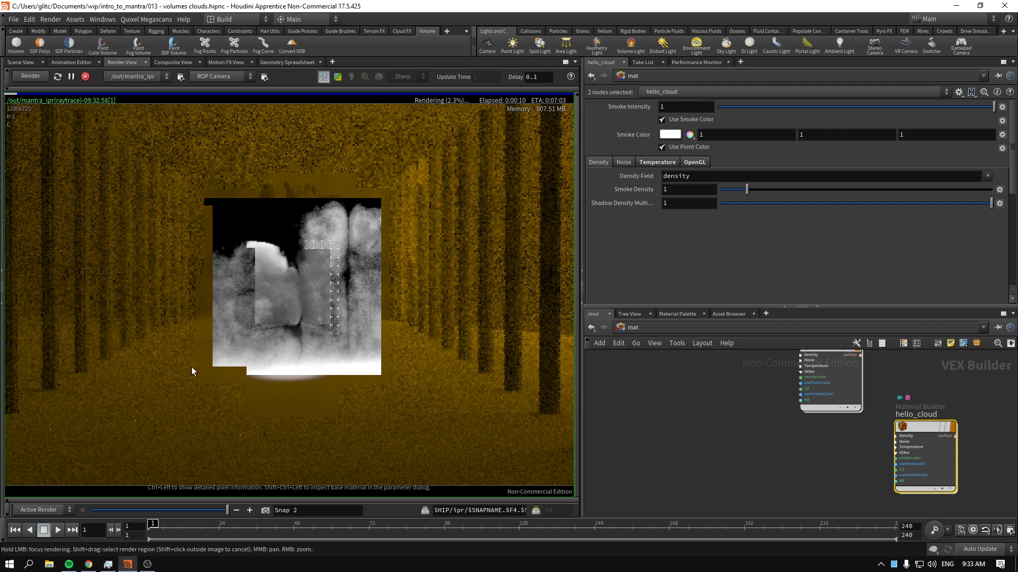
left_click(338, 76)
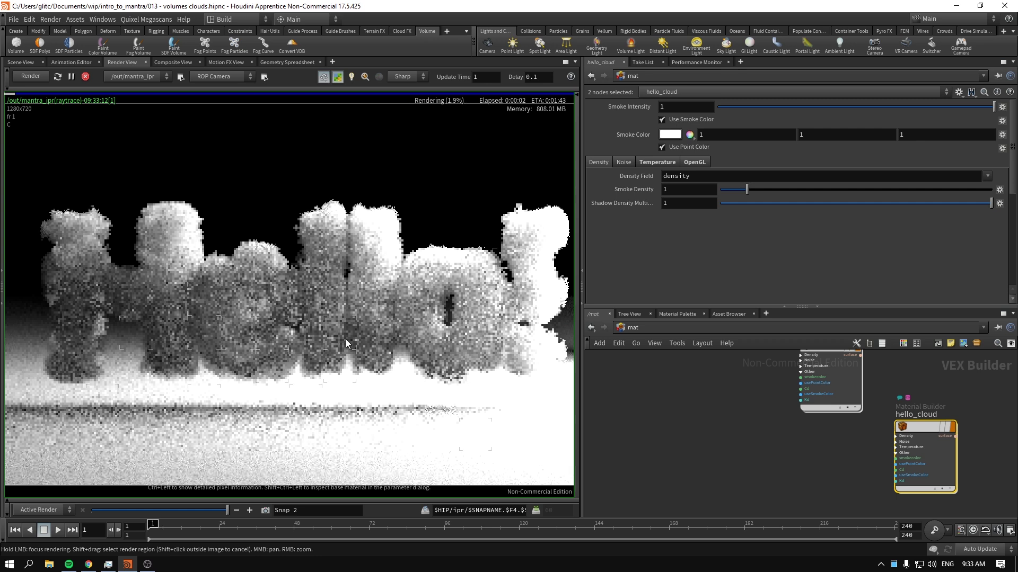
Lower the exposure of arealight1 to 3.63.
left_click(627, 328)
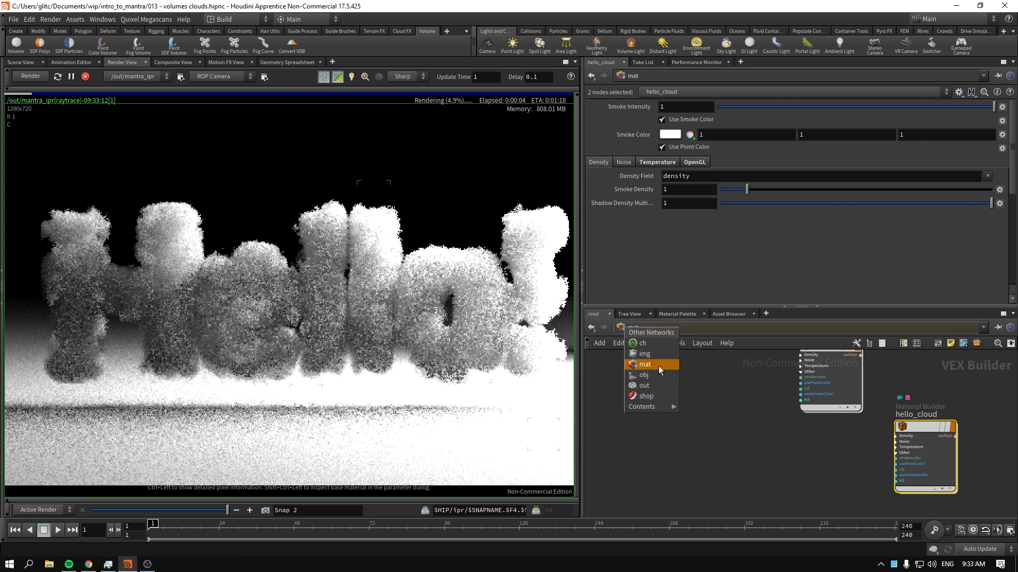
left_click(662, 377)
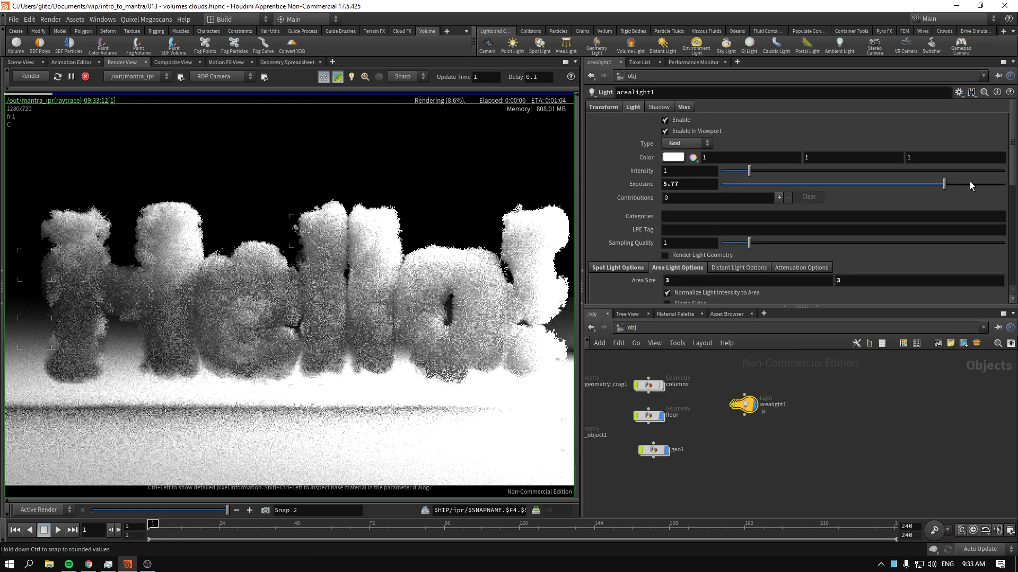
mouse_move(909, 186)
left_mouse_down()
mouse_move(900, 186)
mouse_move(914, 186)
left_mouse_up()
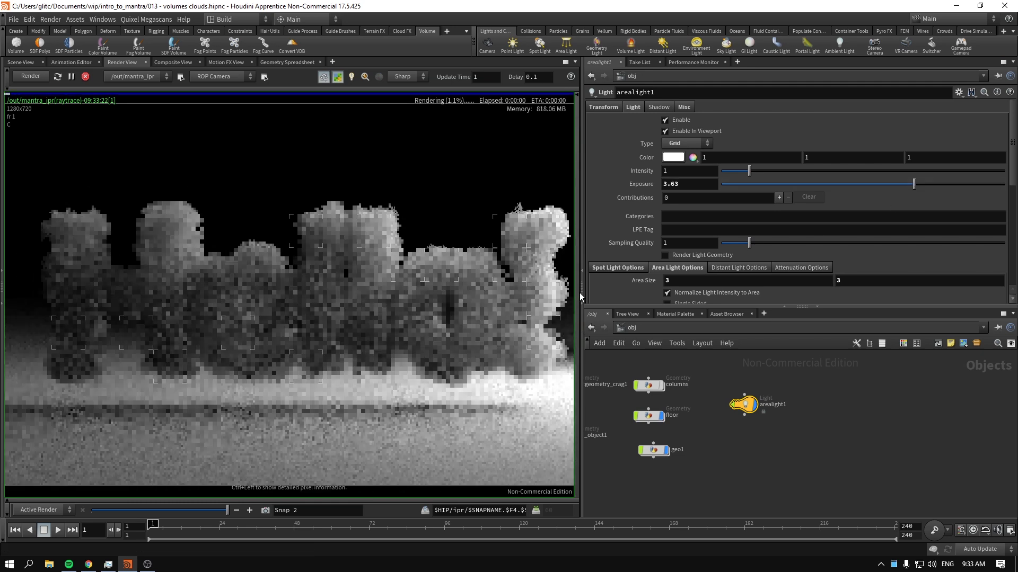
Set the hello_cloud material's smoke density to 1.64 and focus the preview render on several letters.
left_click(636, 329)
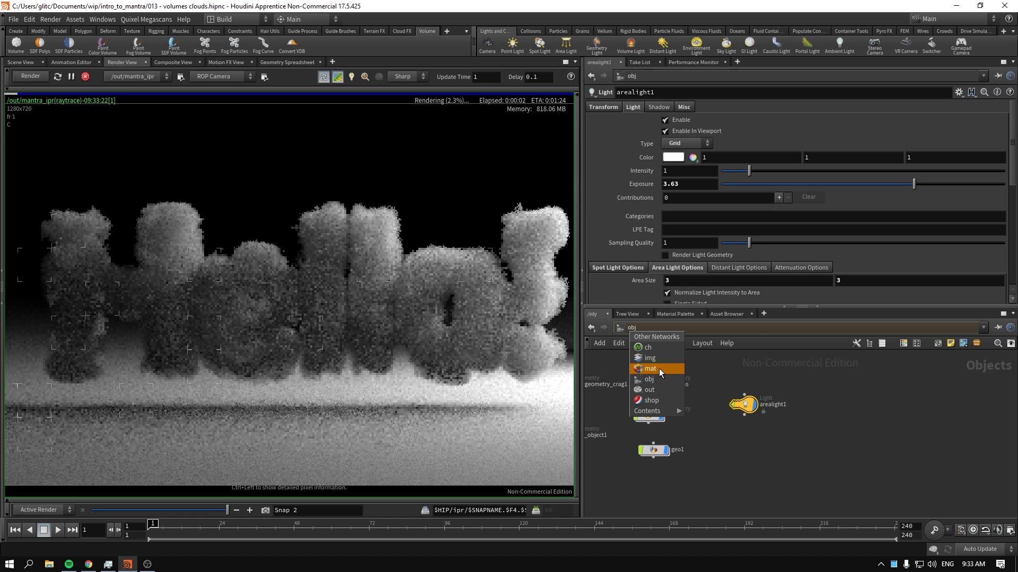
left_click(649, 369)
left_click_drag(941, 435, 645, 398)
middle_click_drag(794, 417, 863, 417)
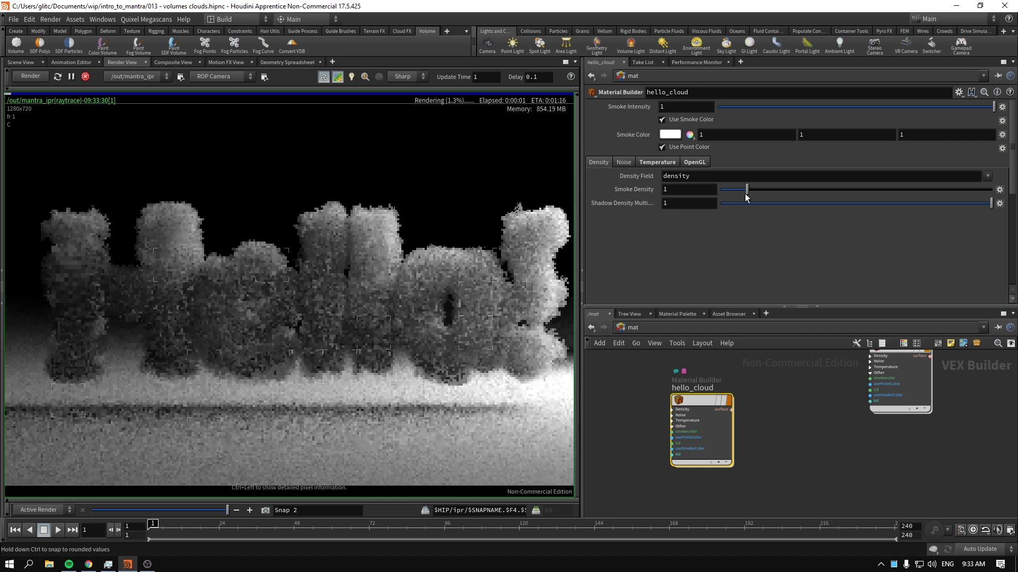
mouse_move(747, 196)
left_mouse_down()
mouse_move(720, 196)
mouse_move(764, 194)
left_mouse_up()
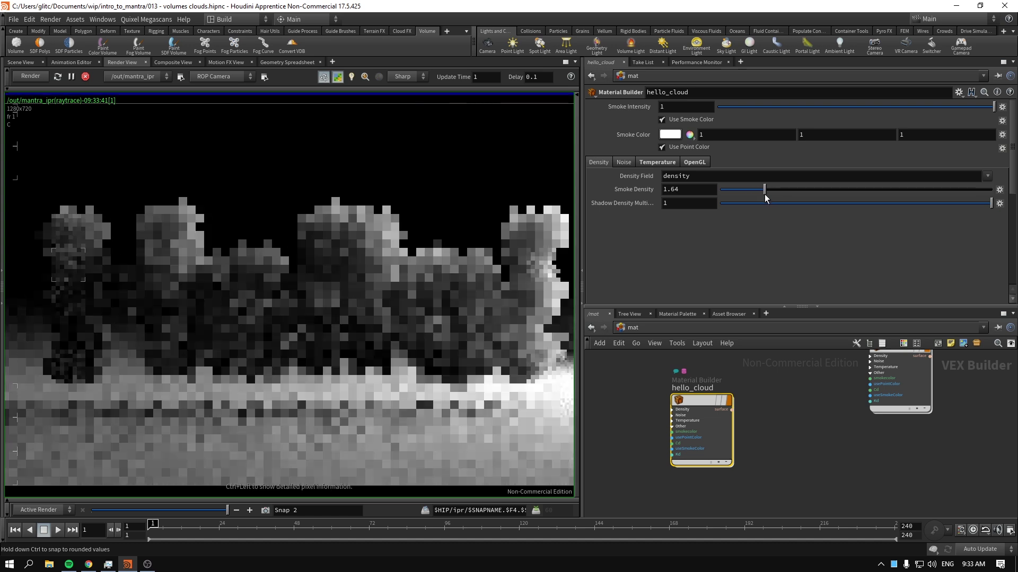
left_click(298, 247)
mouse_move(297, 247)
left_mouse_down()
mouse_move(340, 212)
mouse_move(495, 247)
mouse_move(540, 225)
mouse_move(531, 286)
mouse_move(456, 320)
mouse_move(118, 215)
mouse_move(94, 237)
mouse_move(199, 190)
mouse_move(324, 230)
mouse_move(538, 251)
left_mouse_up()
mouse_move(162, 272)
left_mouse_down()
mouse_move(152, 295)
mouse_move(80, 255)
mouse_move(260, 233)
mouse_move(423, 280)
mouse_move(414, 330)
mouse_move(206, 311)
left_mouse_up()
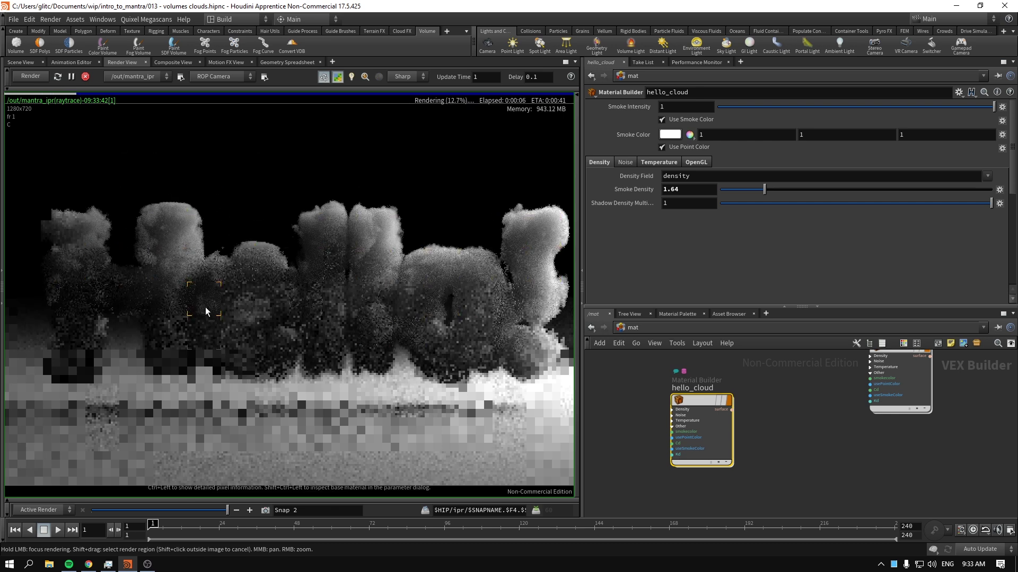
Return to the object network, frame all its nodes, and check the cloud text in the scene view and the render view.
left_click(632, 328)
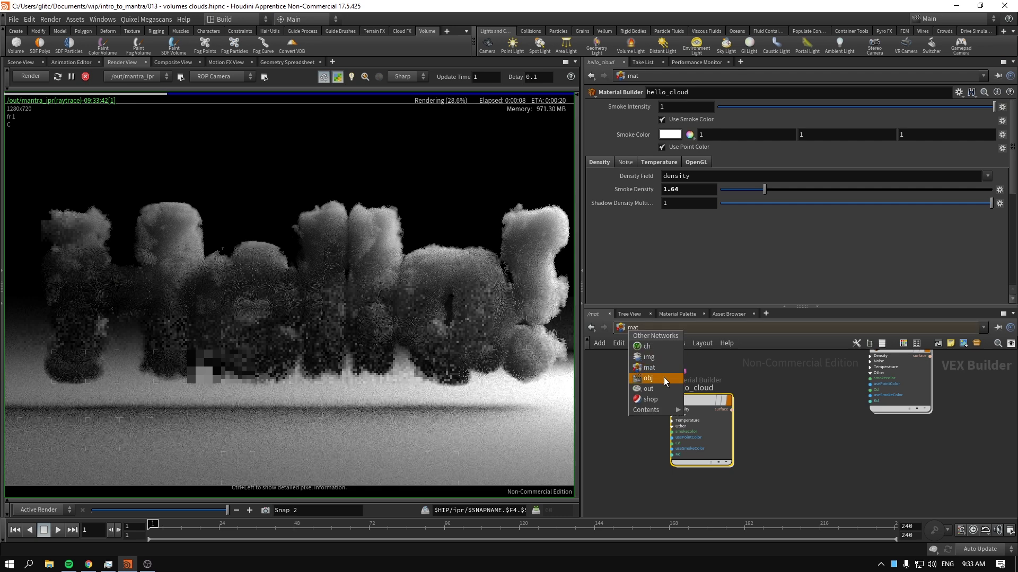
left_click(632, 328)
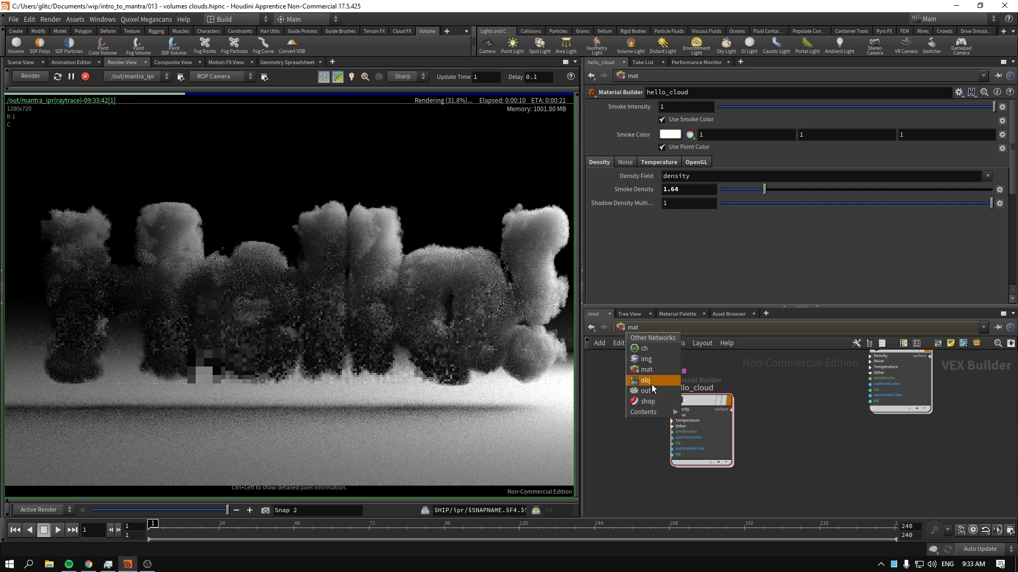
left_click(647, 378)
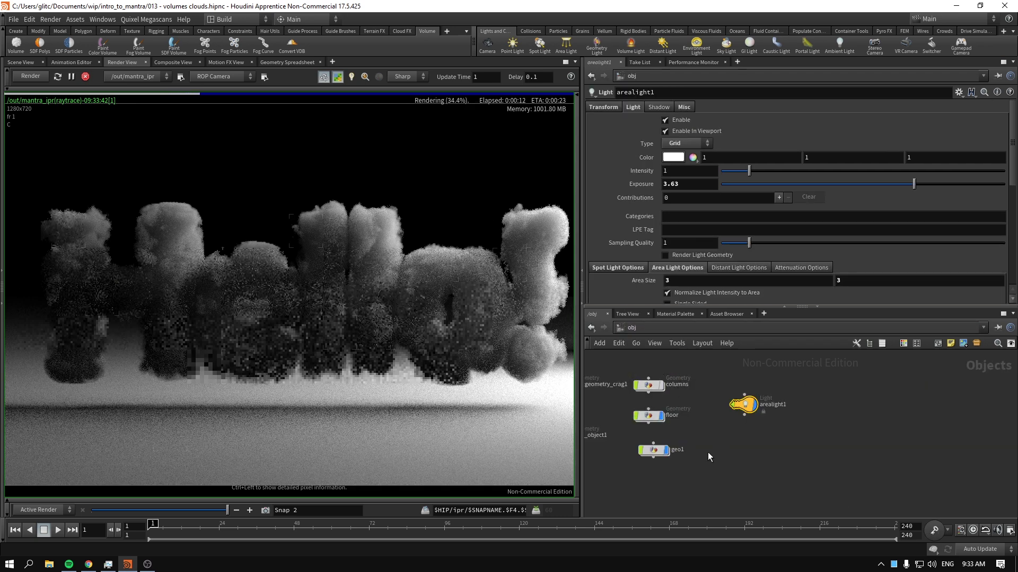
key("h")
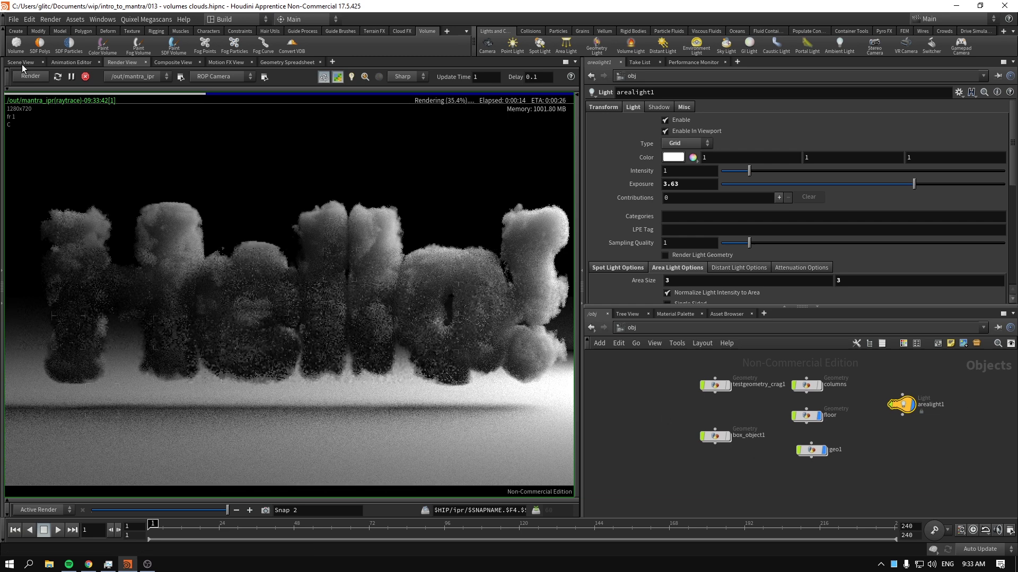
left_click(21, 63)
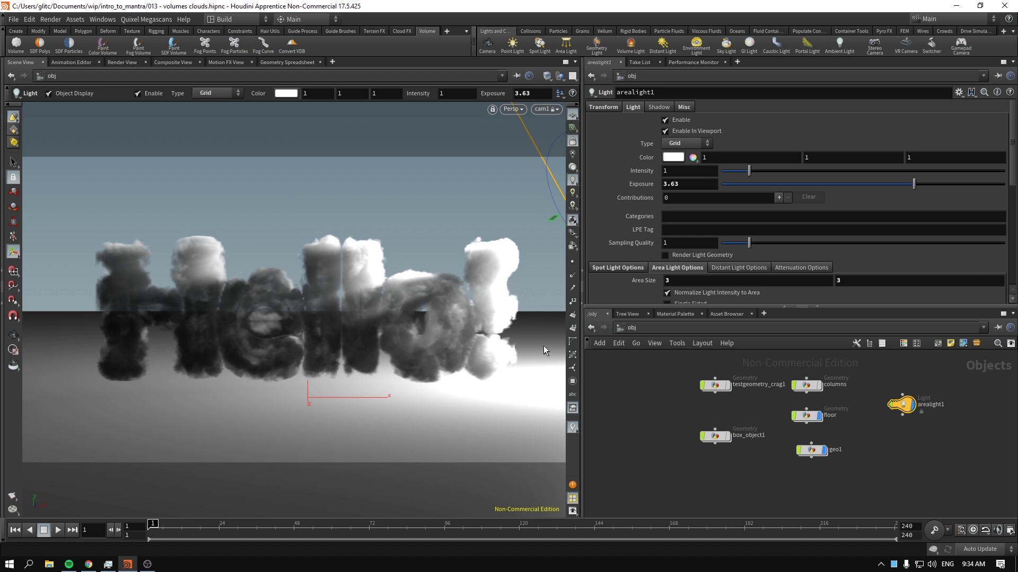
left_click(16, 31)
left_click(127, 62)
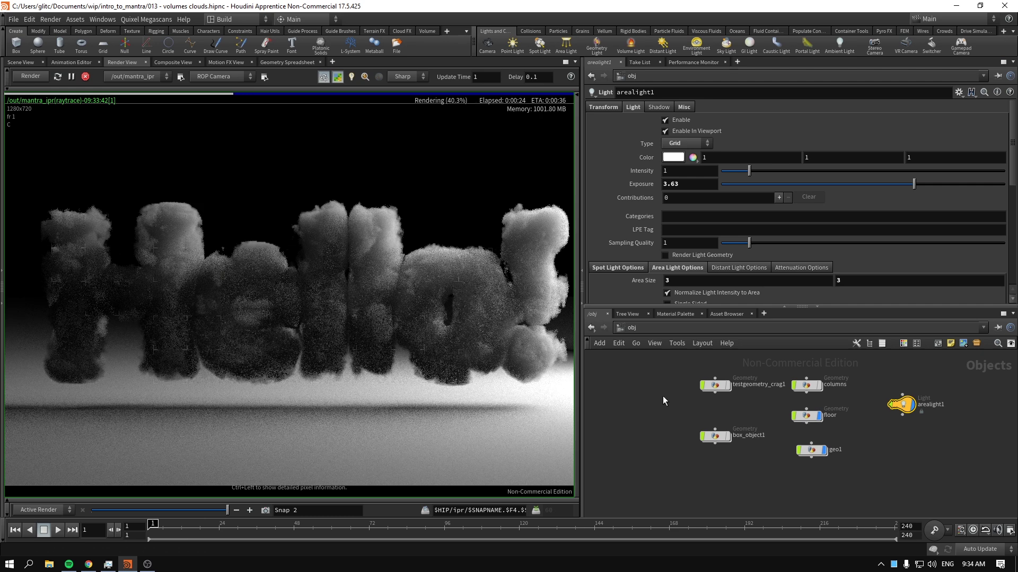
Open the material network and set the hello_cloud material's smoke density to 2.54.
left_click(638, 329)
left_click(663, 376)
left_click(631, 329)
left_click(659, 365)
mouse_move(705, 402)
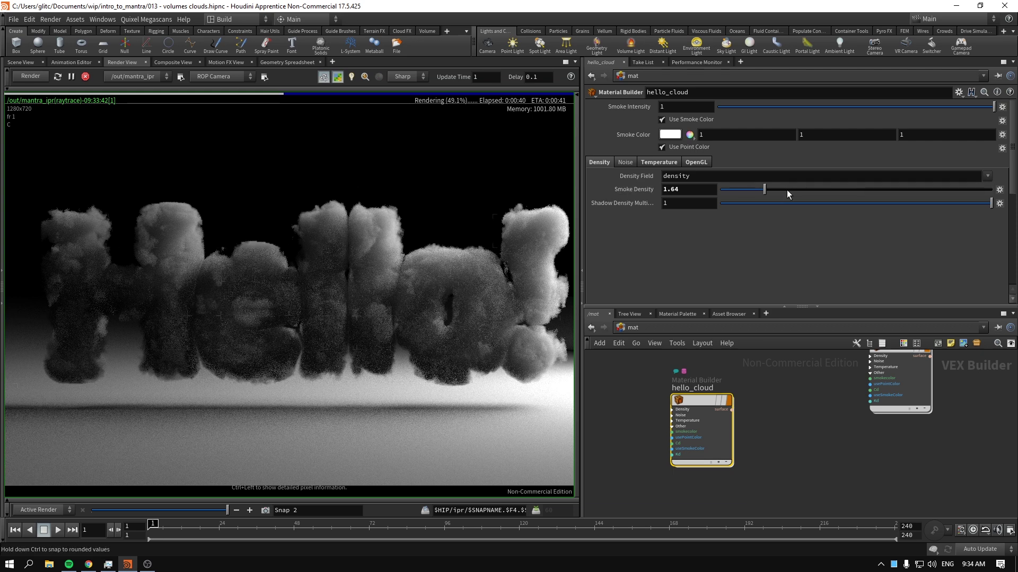
left_click_drag(764, 190, 840, 191)
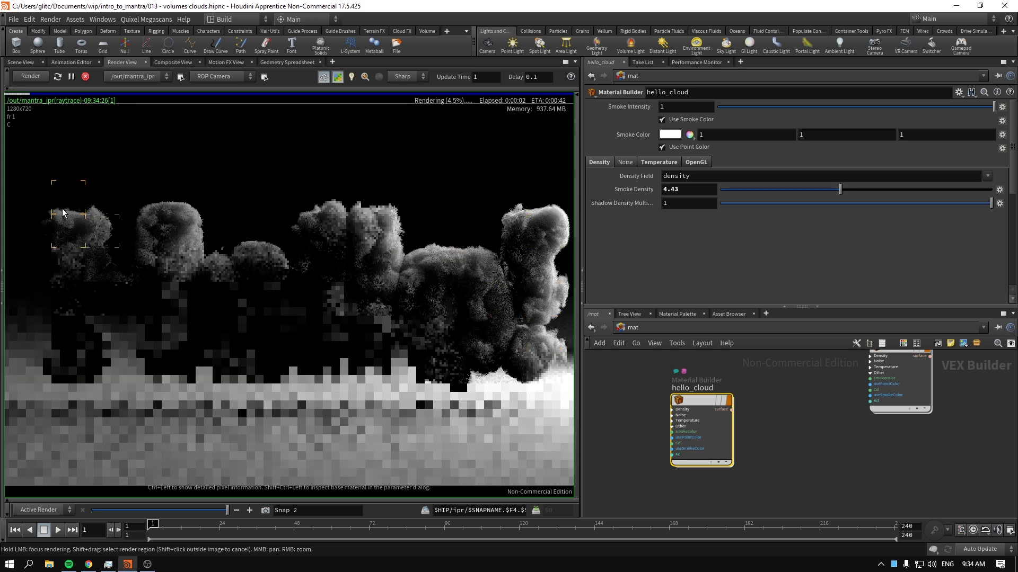
left_click_drag(816, 192, 789, 190)
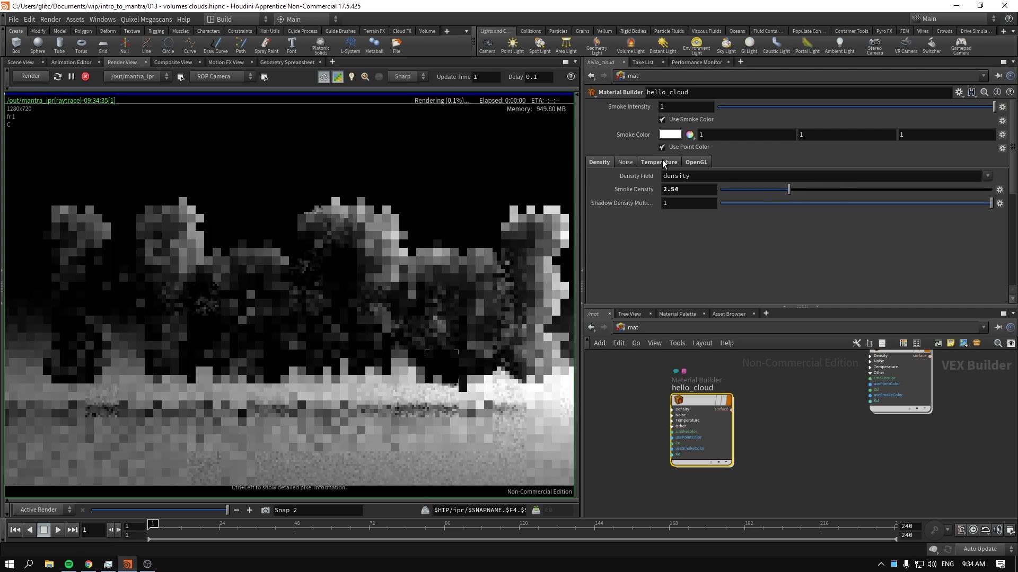
Set the hello_cloud material's noise to amplitude 1.93, roughness 0.951 and turbulence 8.
left_click(625, 162)
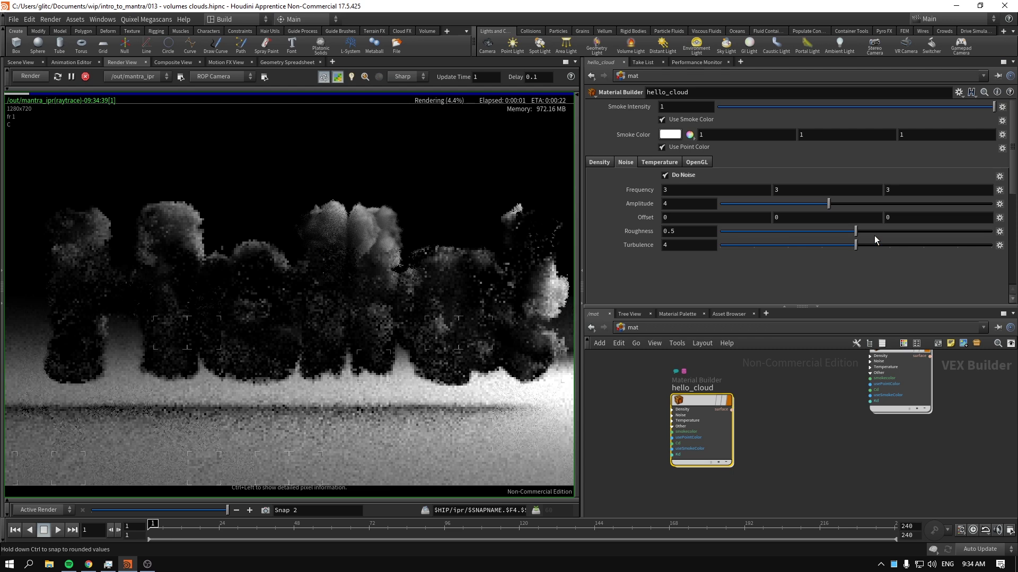
left_click(990, 245)
left_click(978, 231)
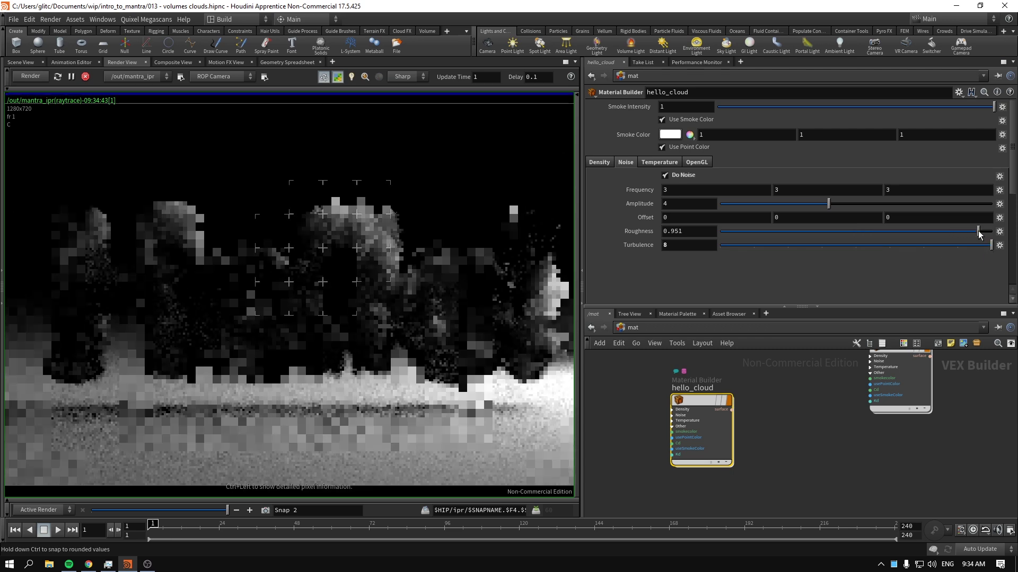
left_click_drag(774, 209, 742, 208)
left_click_drag(727, 208, 773, 208)
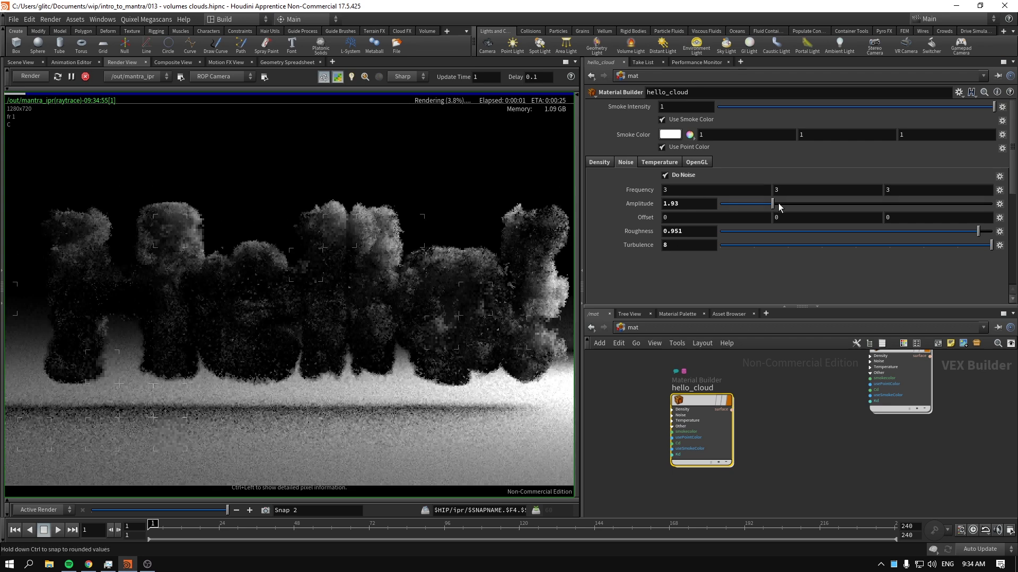
mouse_move(759, 205)
left_mouse_down()
mouse_move(705, 207)
mouse_move(1006, 210)
mouse_move(716, 212)
mouse_move(772, 205)
left_mouse_up()
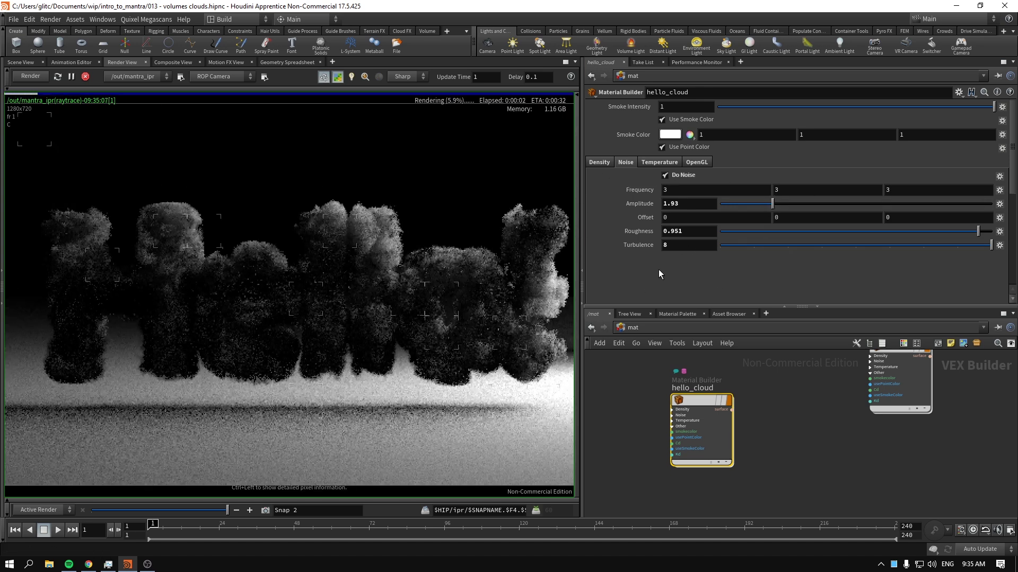
Turn off preview mode for the render and set the mantra_ipr node's volume limit to 2.
left_click(632, 329)
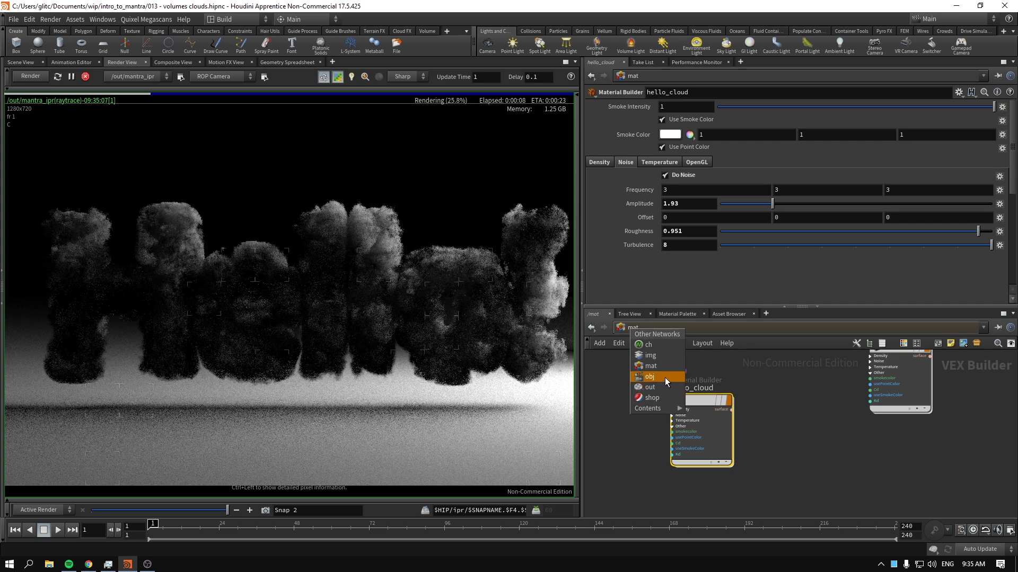
left_click(618, 164)
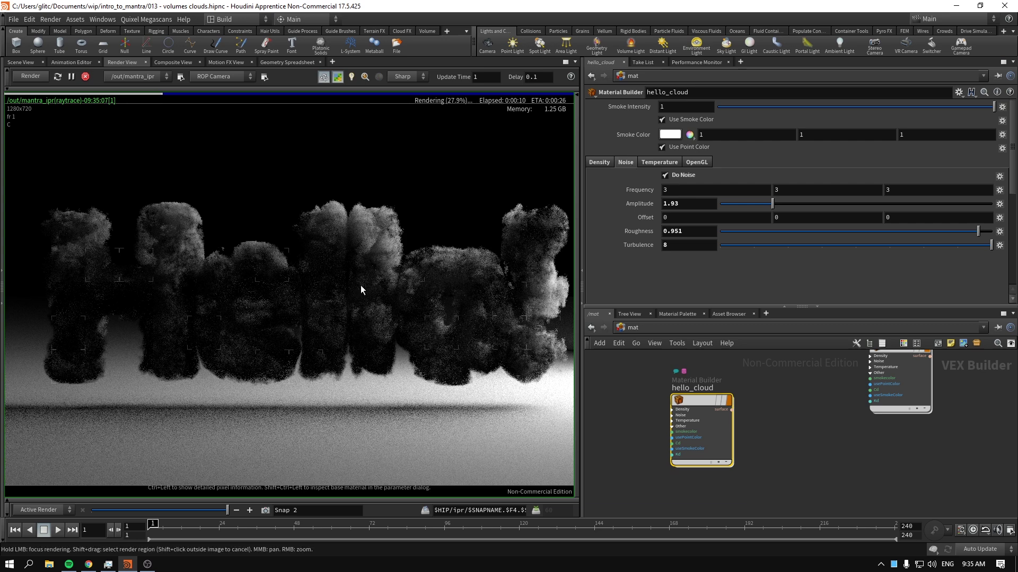
left_click(632, 327)
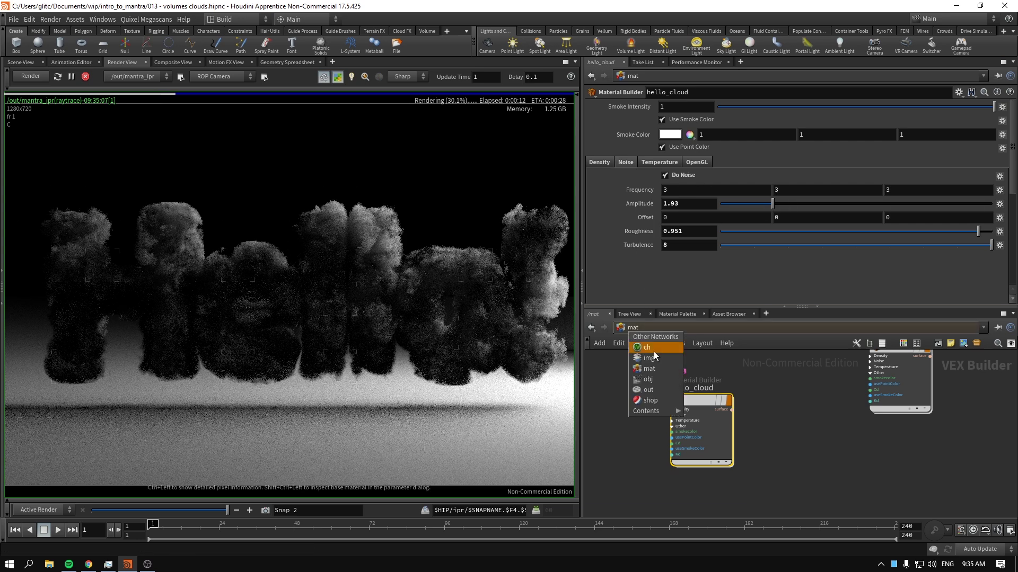
left_click(659, 389)
scroll(647, 233, "down", 3)
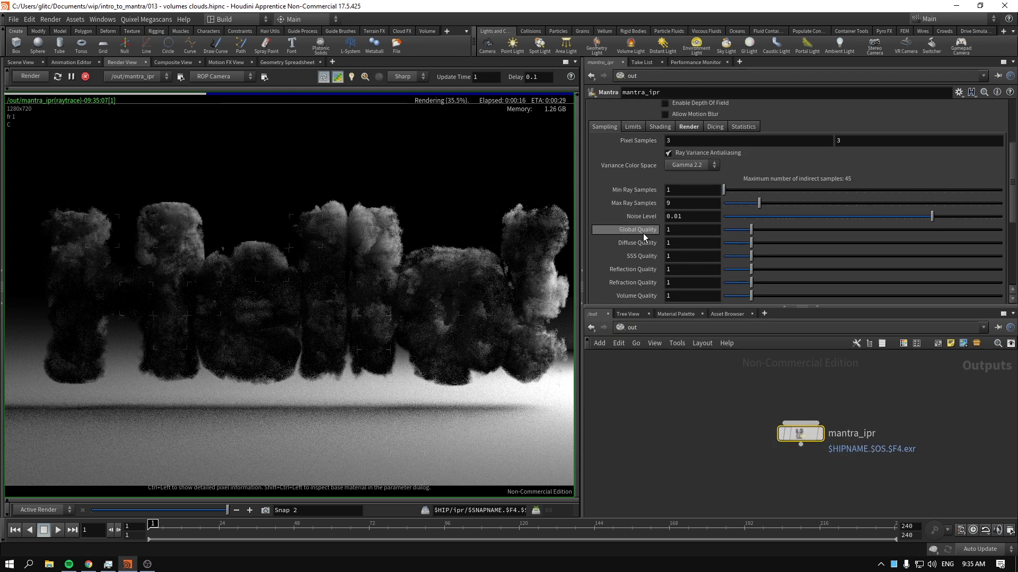
scroll(634, 168, "up", 3)
left_click(633, 154)
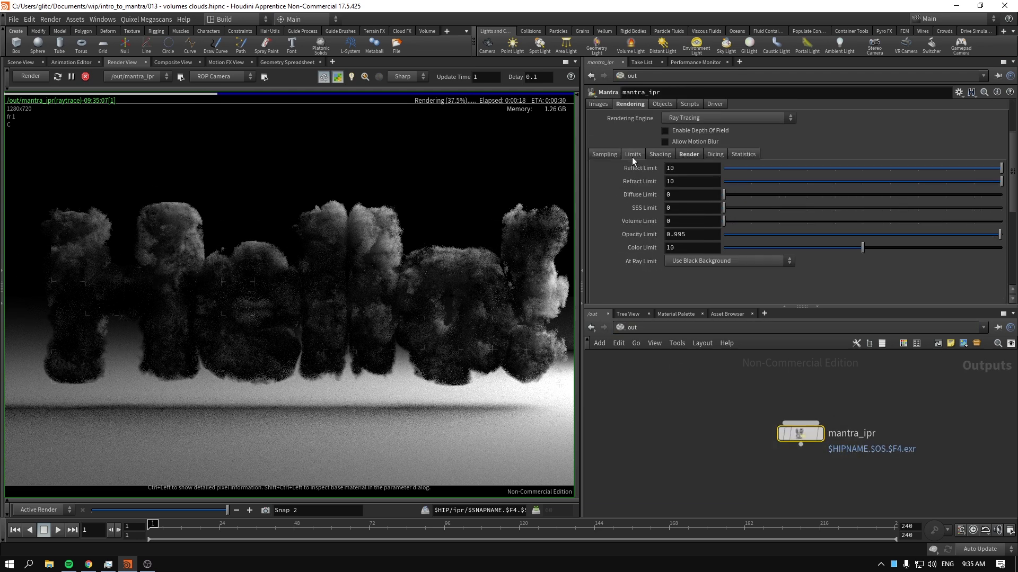
left_click(338, 79)
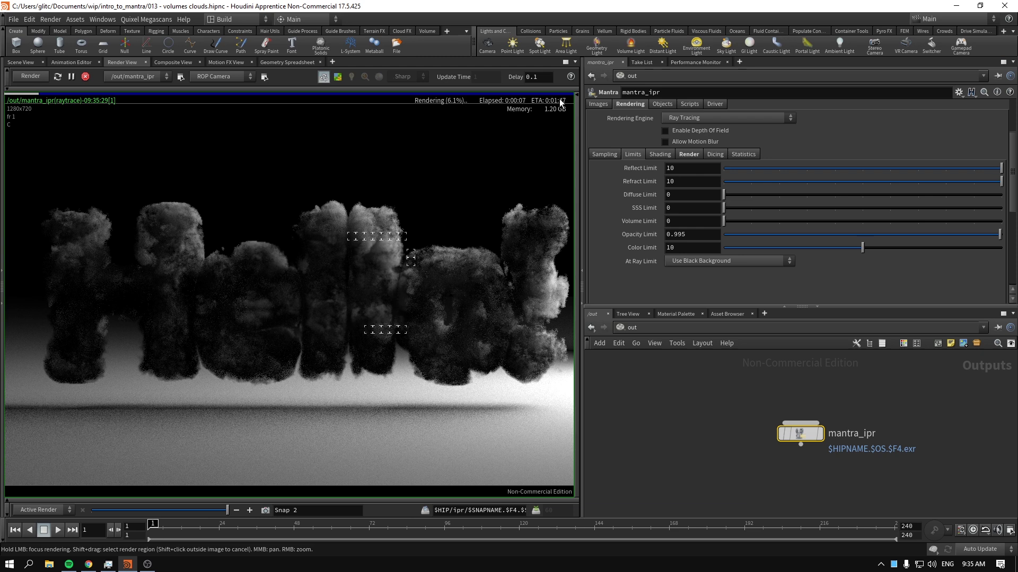
left_click(778, 221)
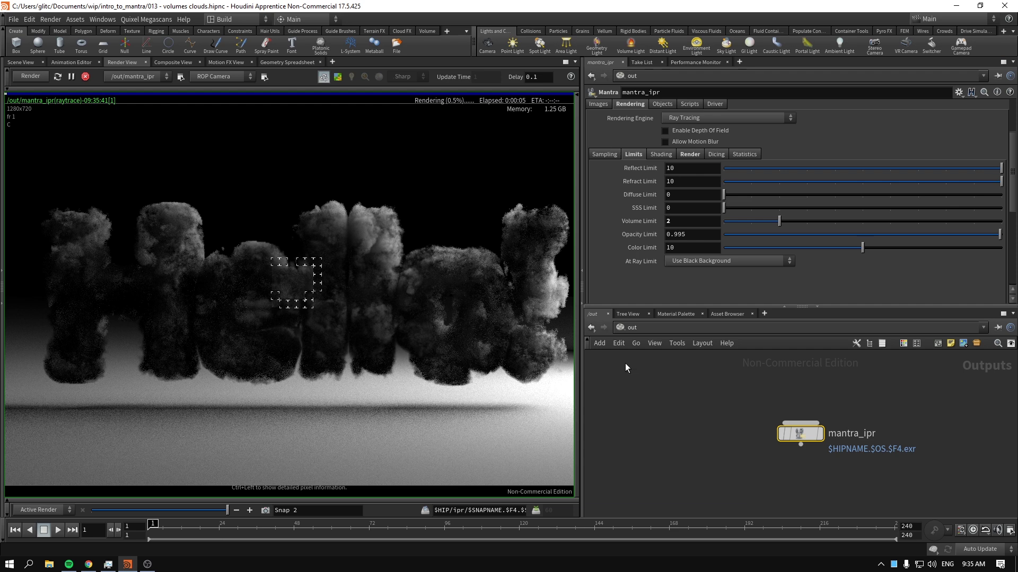
Return to the material network and focus the render on the first "l" of the cloud text.
left_click(631, 328)
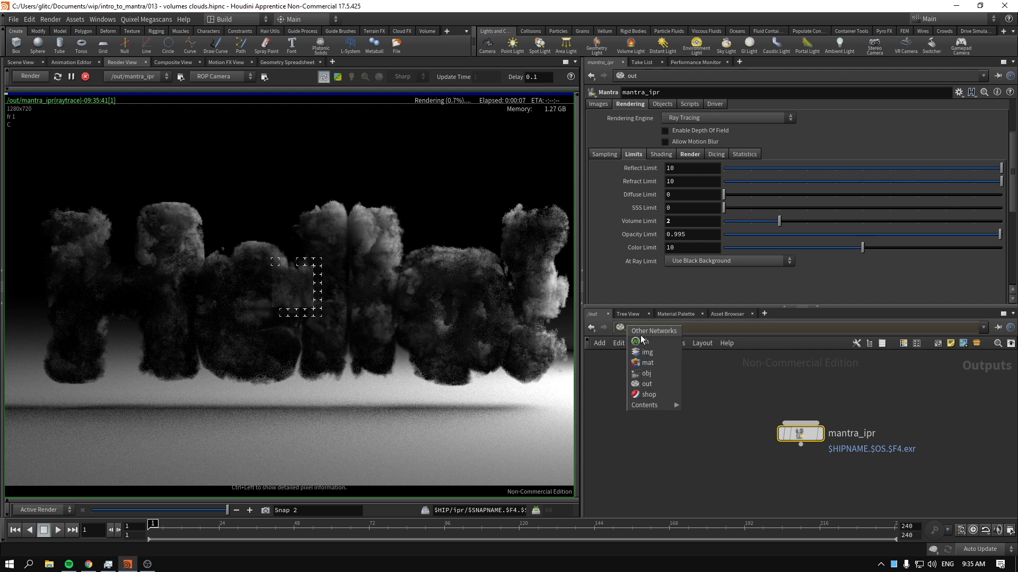
left_click(661, 362)
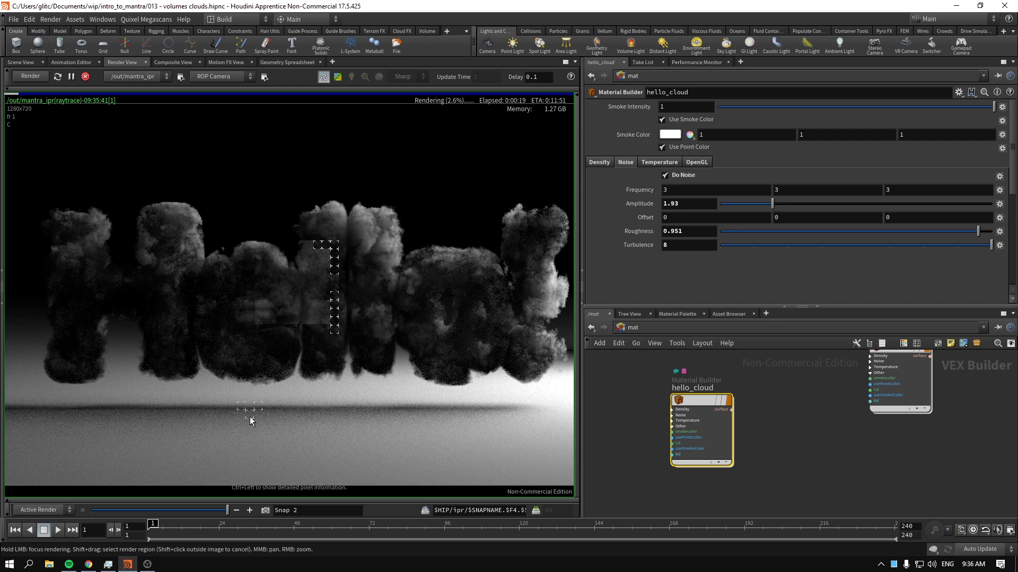
left_click(326, 222)
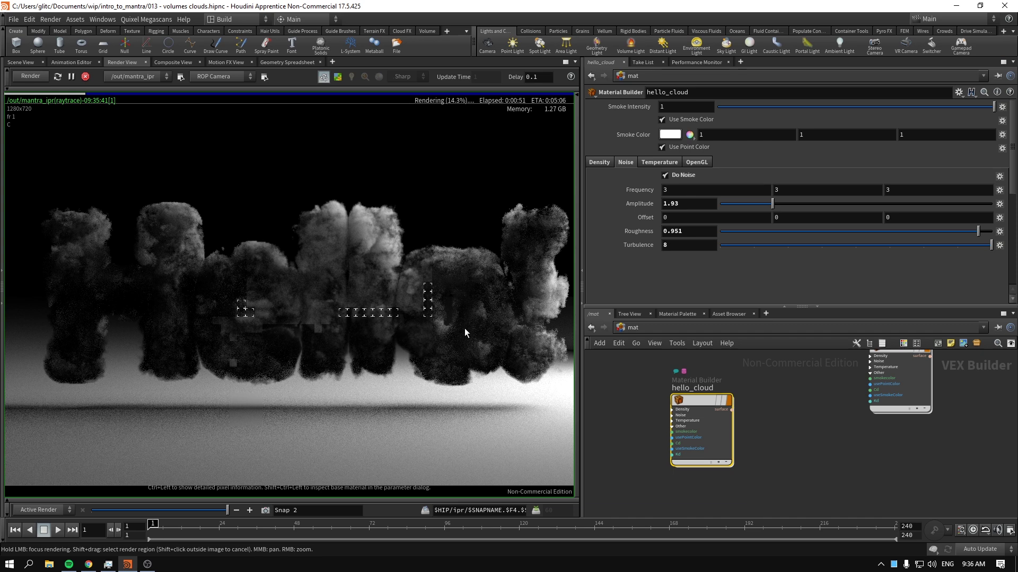
Go to the object network and line up the geo1 node below the floor node.
left_click(632, 328)
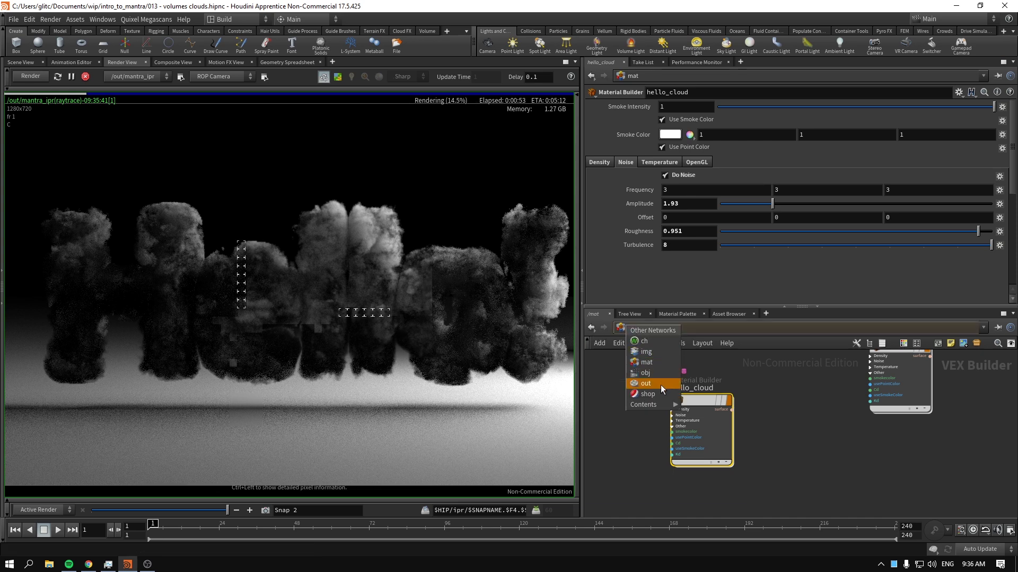
left_click(660, 382)
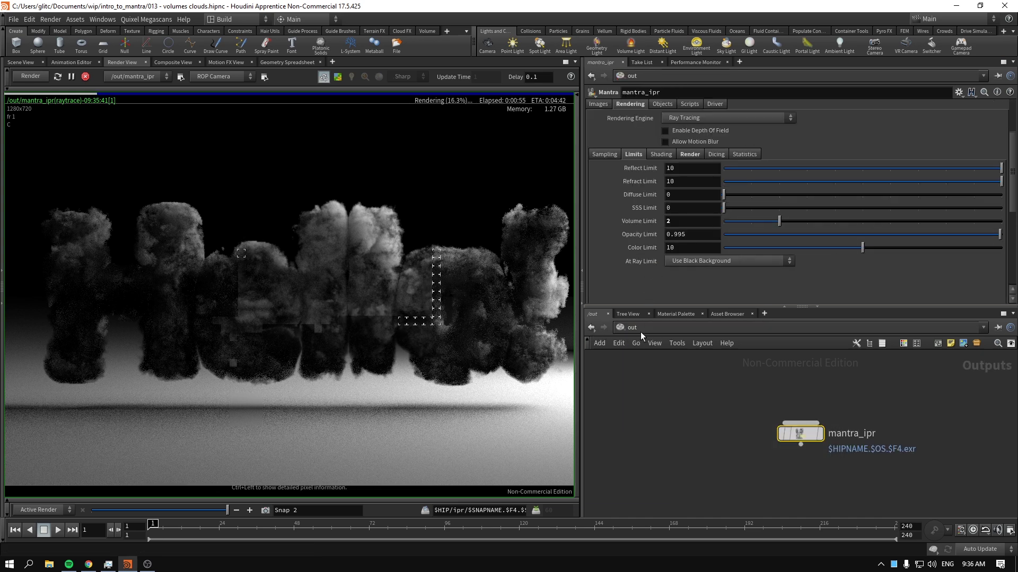
left_click(642, 330)
left_click(666, 375)
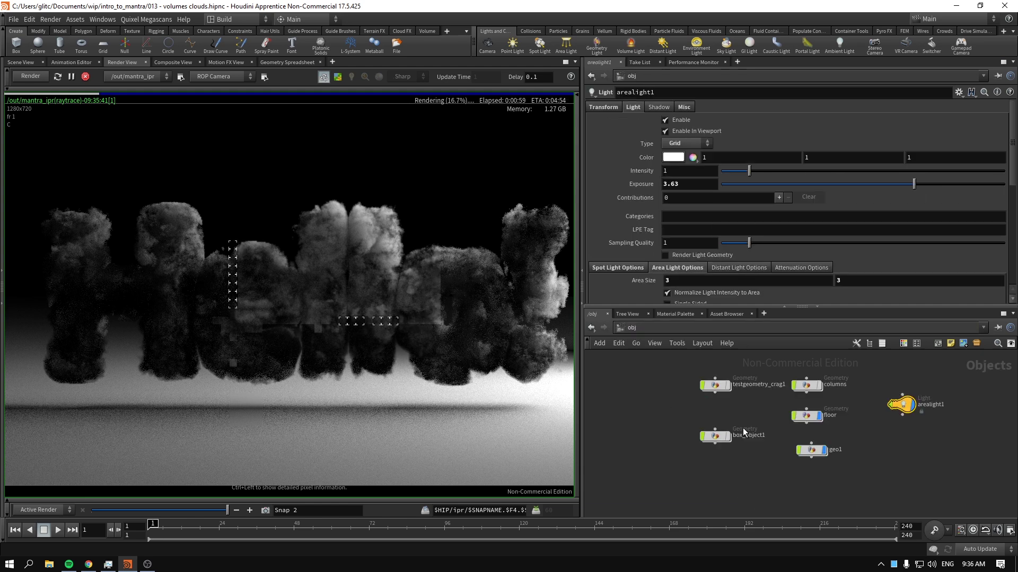
left_click_drag(808, 452, 803, 455)
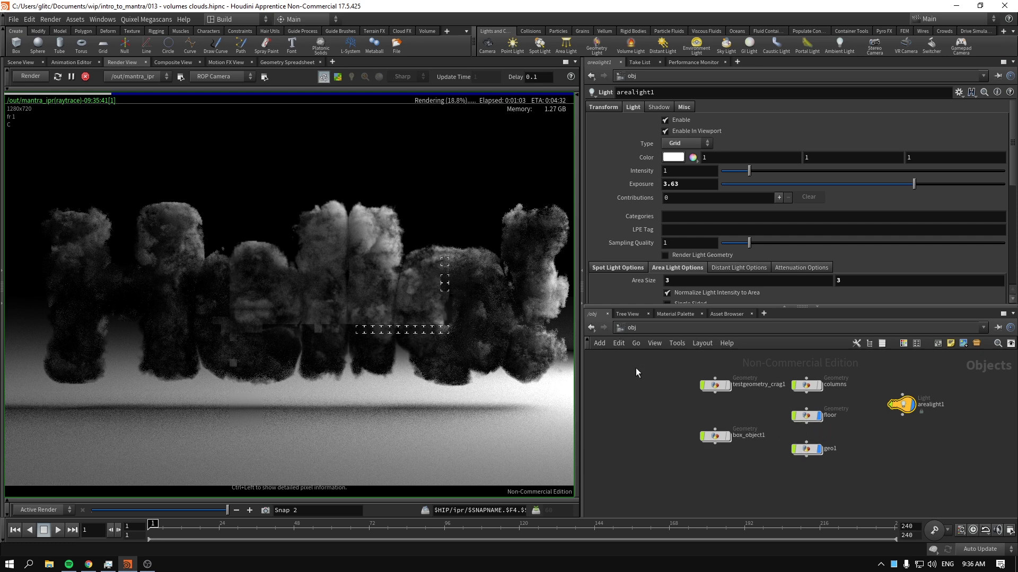
Return to the material network and set the hello_cloud material's noise amplitude to 0.66.
left_click(628, 329)
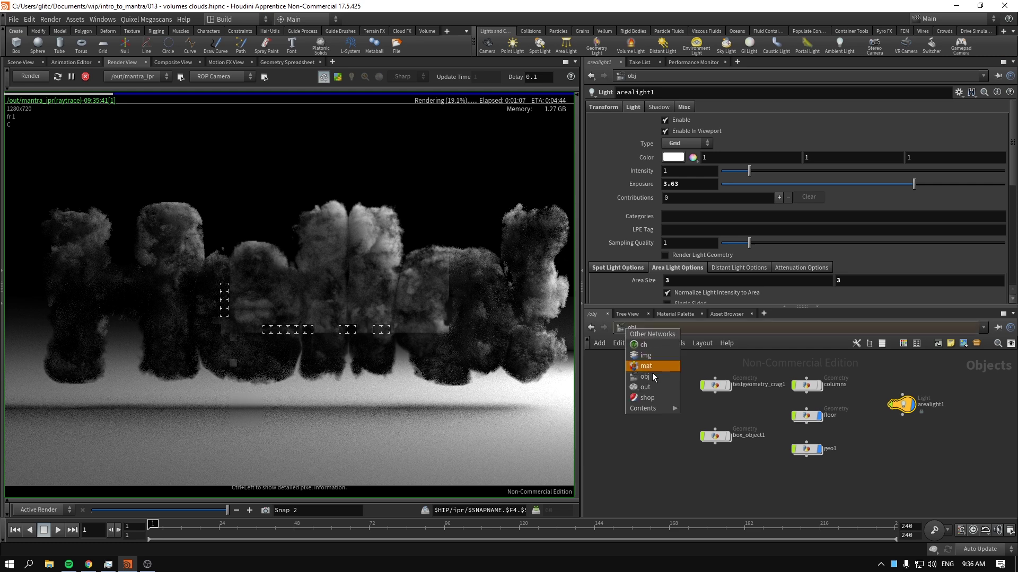
left_click(662, 380)
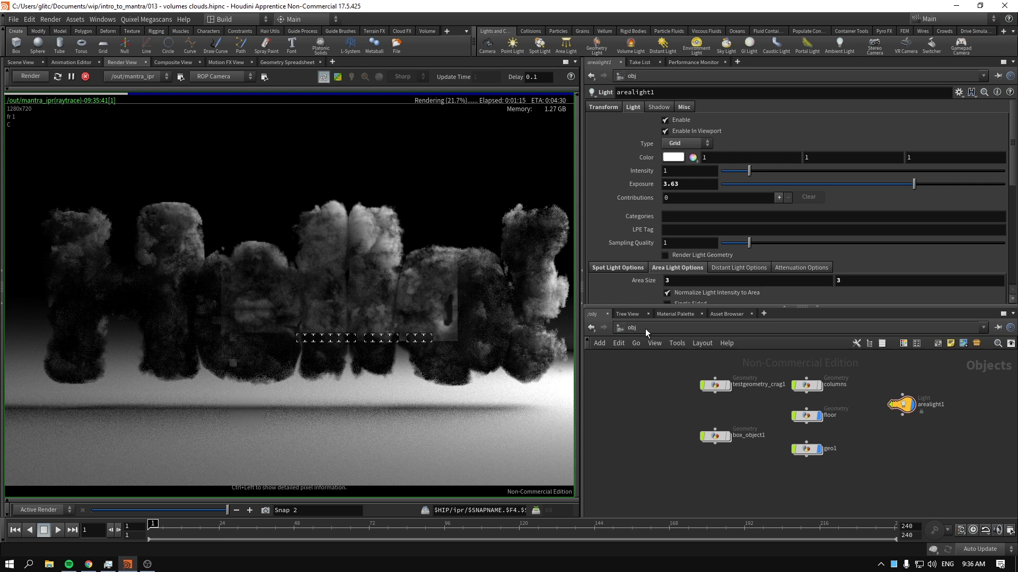
left_click(651, 328)
left_click(652, 366)
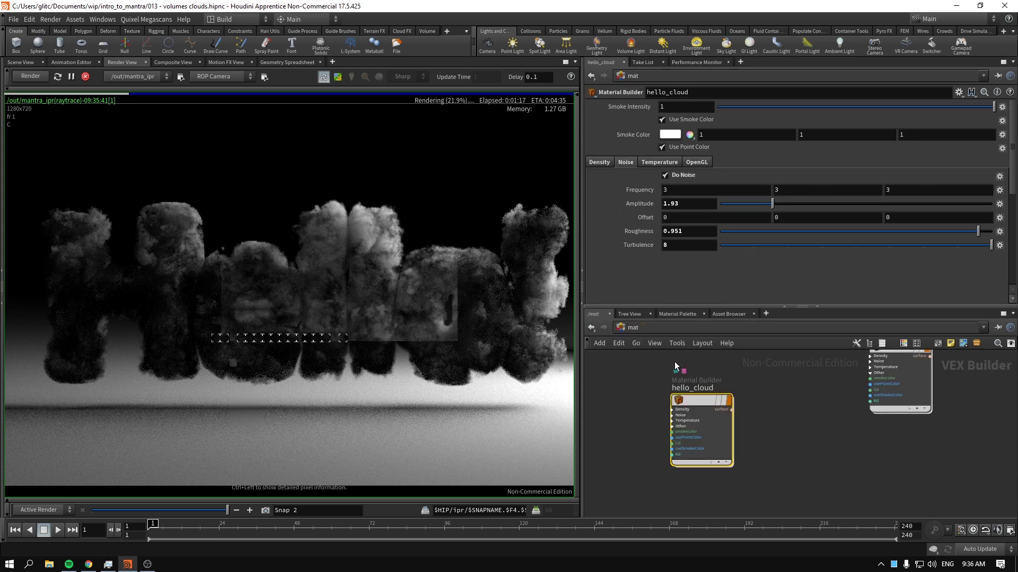
left_click_drag(772, 204, 738, 205)
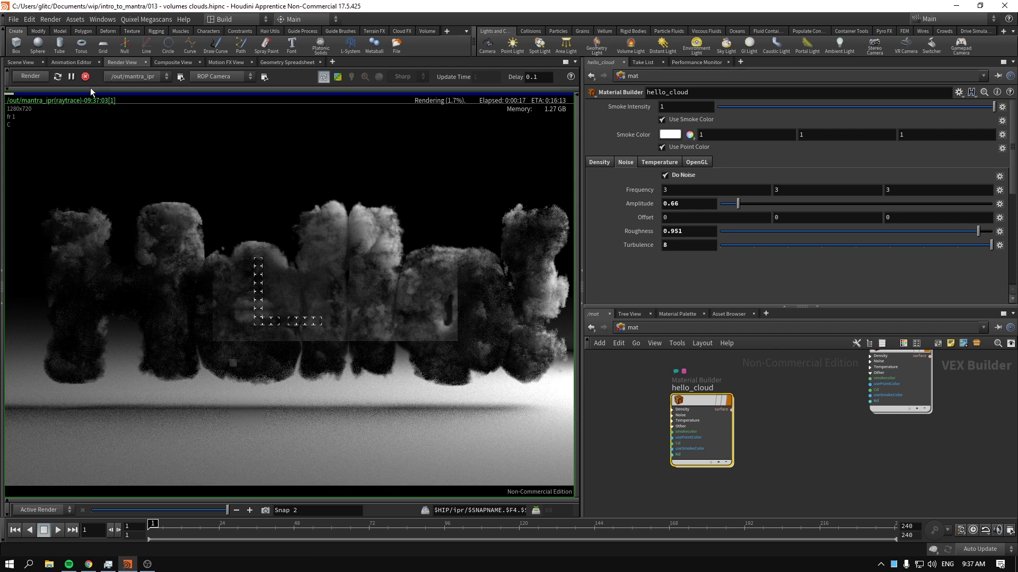
Switch to the scene view and go inside the geo1 object from the object network.
left_click(26, 62)
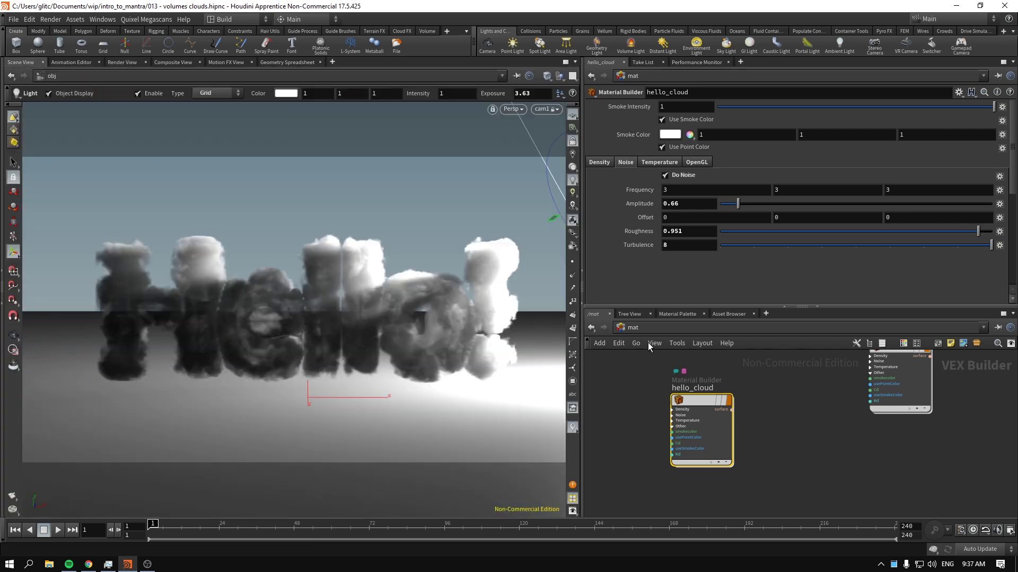
left_click(621, 327)
left_click(666, 380)
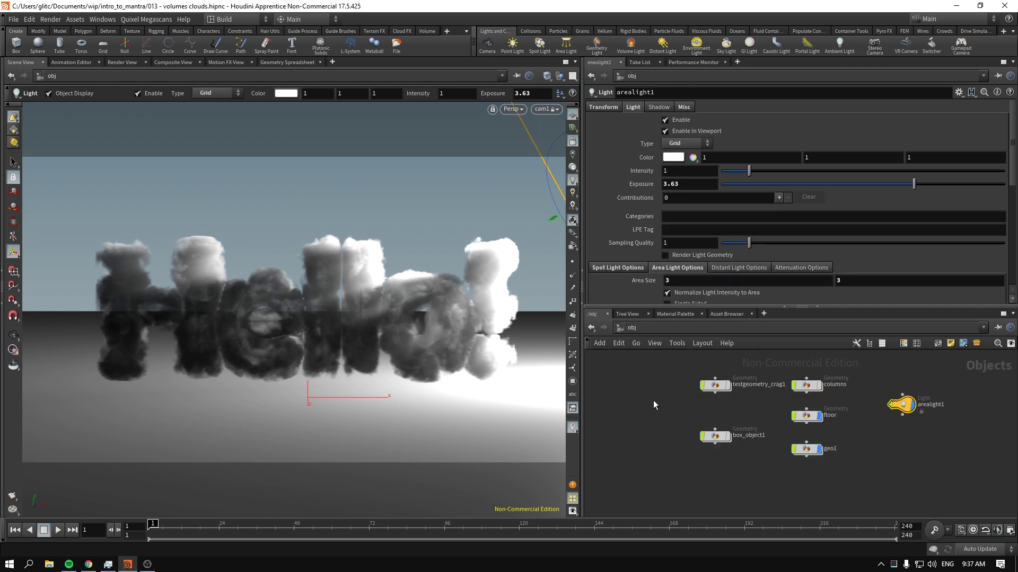
left_click(806, 415)
middle_click_drag(801, 453, 753, 435)
left_click(758, 433)
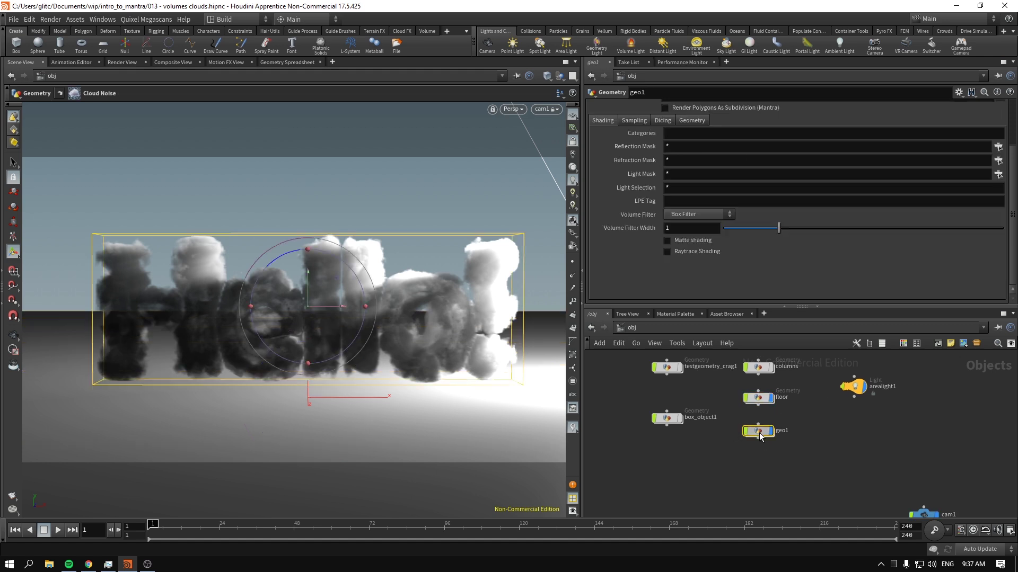
double_click(758, 432)
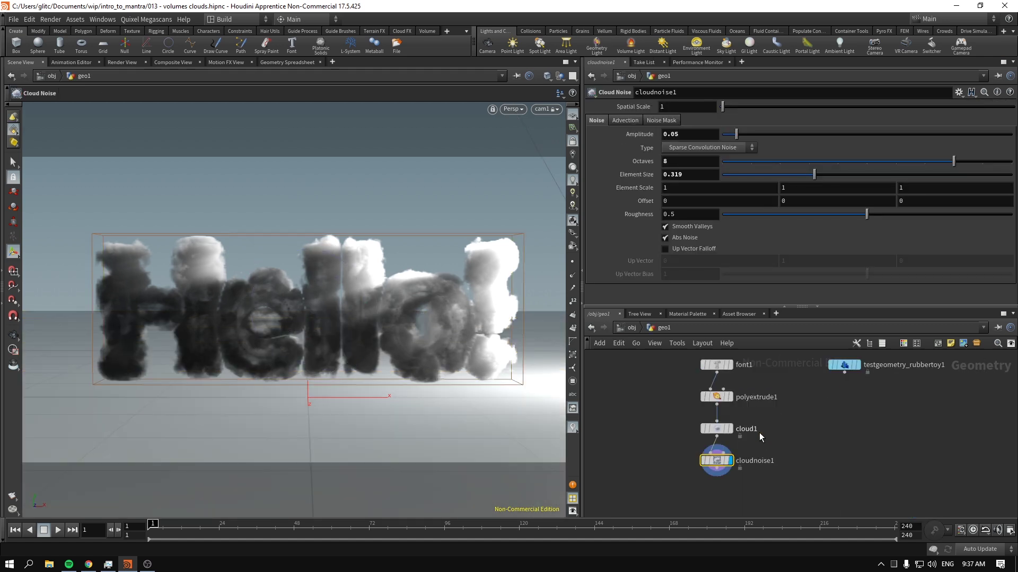
Move cloud1 and cloudnoise1 below testgeometry_rubbertoy, display the toy, and wire it into cloud1 in place of polyextrude1.
middle_click_drag(818, 429, 824, 449)
left_click_drag(699, 446, 834, 456)
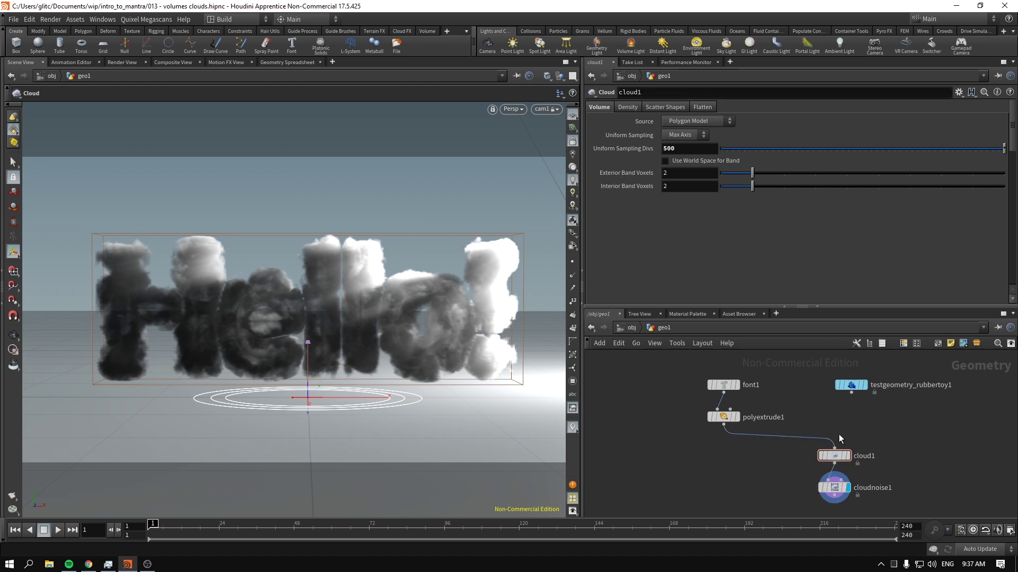
left_click(864, 385)
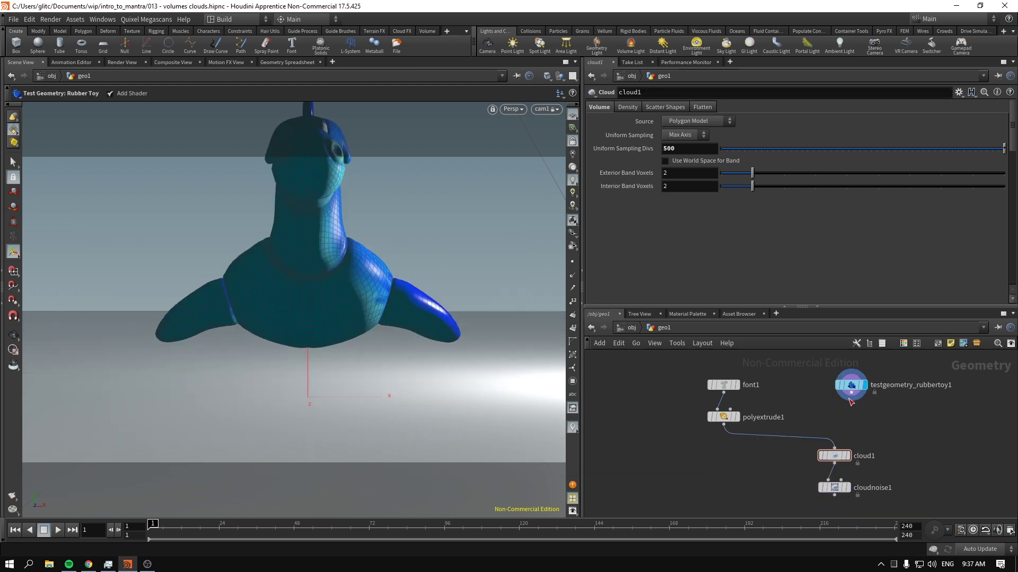
left_click_drag(851, 393, 834, 449)
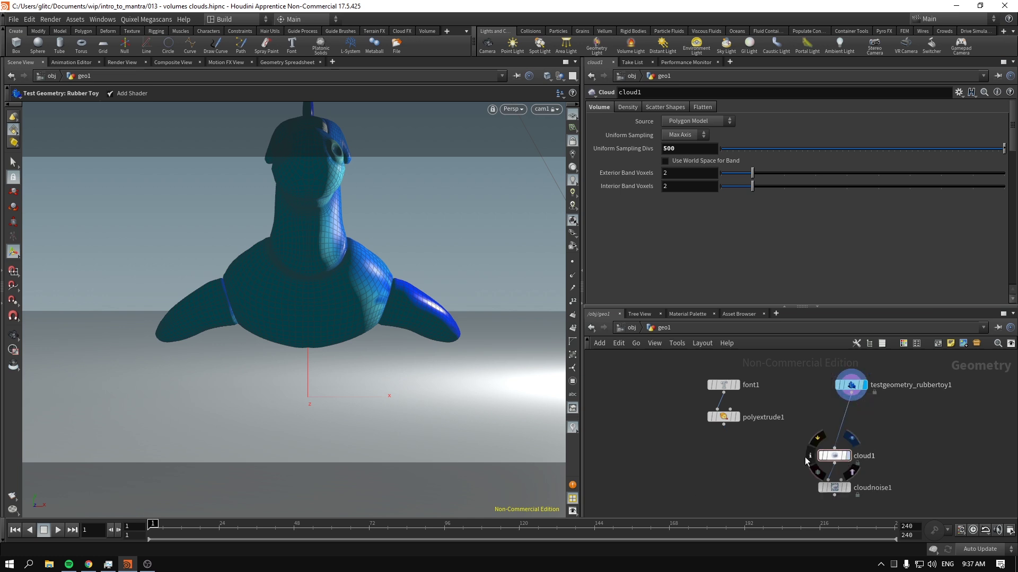
Display the rubber toy's cloud1 volume in the scene view, followed by the cloudnoise1 result.
left_click(847, 456)
left_click(834, 455)
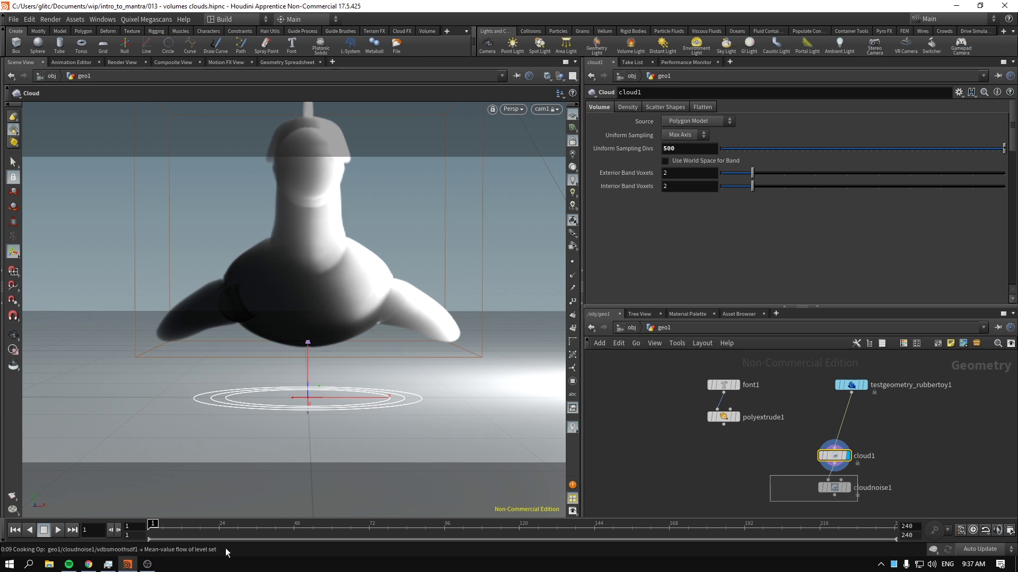
mouse_move(894, 567)
left_click_drag(784, 469, 784, 469)
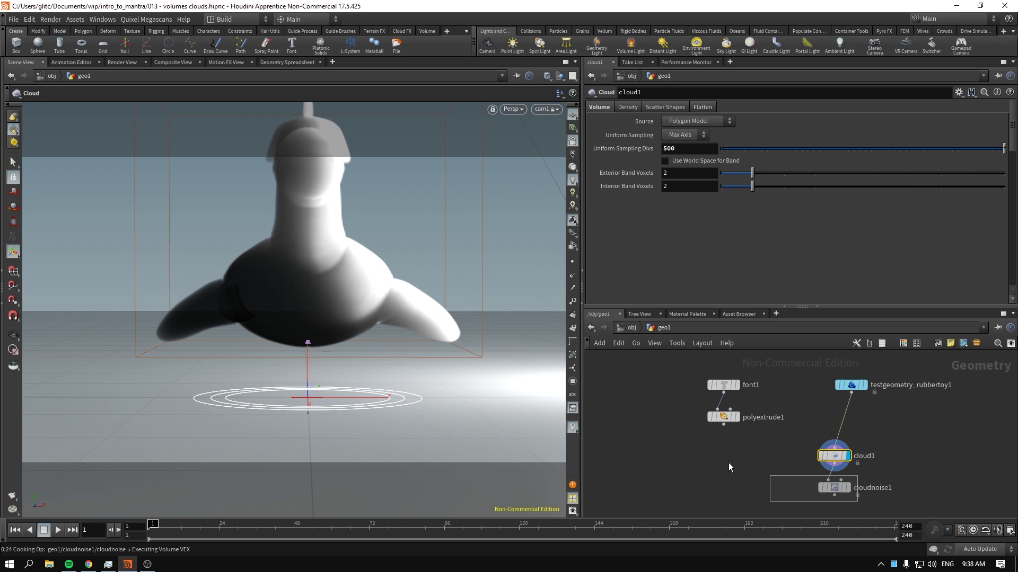
left_click(847, 488)
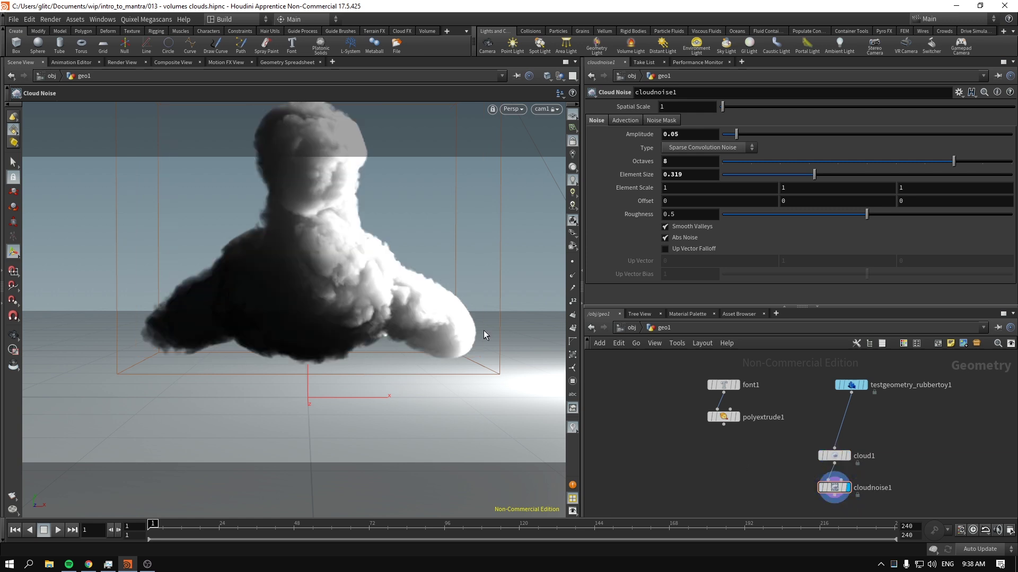
Orbit the scene to view the rubber toy cloud from an angle and start rendering it in the render view.
key("Escape")
left_click_drag(395, 242, 318, 325)
mouse_move(318, 324)
middle_mouse_down()
mouse_move(333, 326)
mouse_move(325, 336)
middle_mouse_up()
left_click_drag(325, 336, 239, 275)
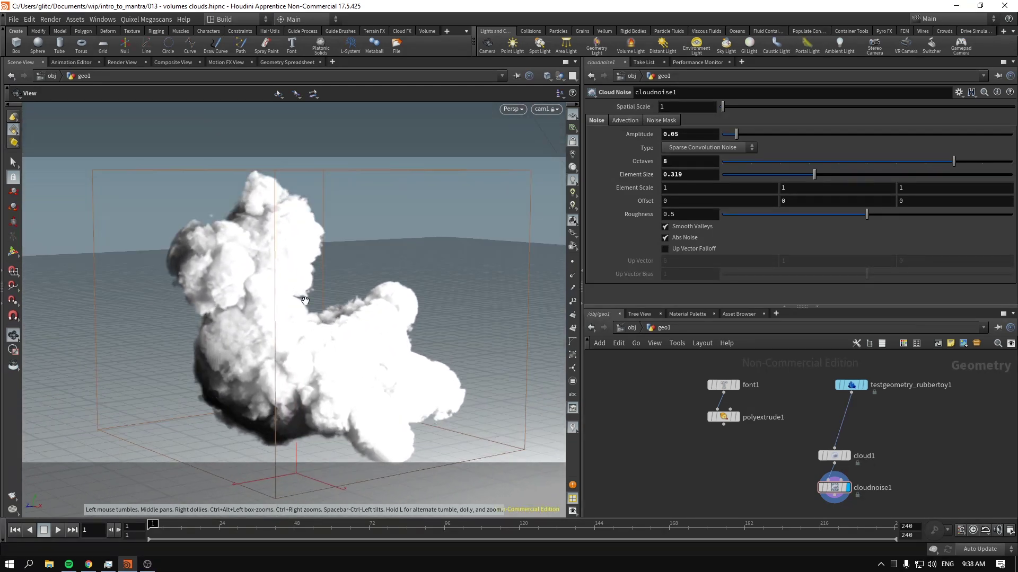
left_click(119, 63)
left_click(33, 78)
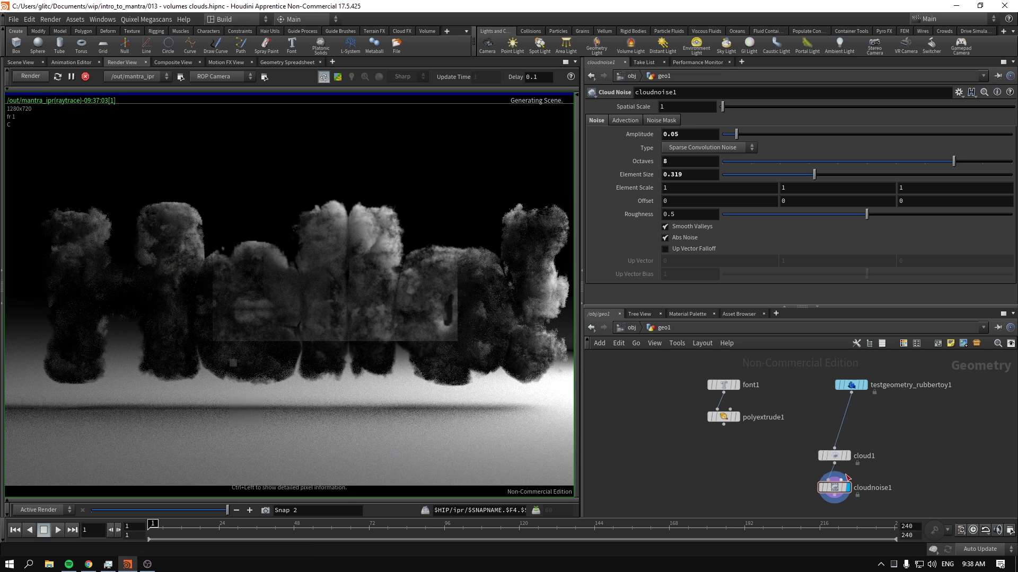
Go to the output network and reset the mantra_ipr node's Volume Limit to 0.
left_click(630, 329)
left_click(631, 329)
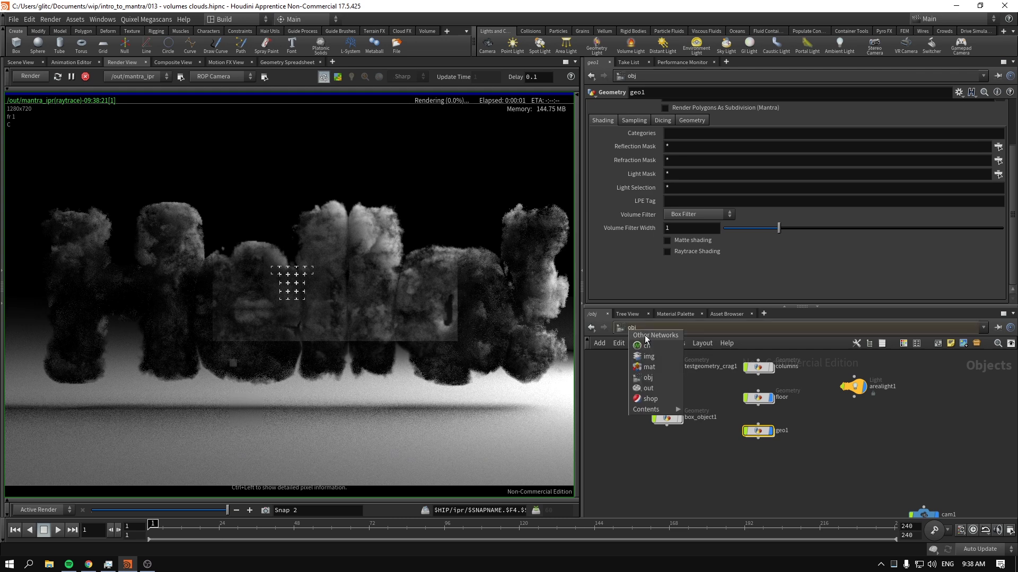
left_click(660, 372)
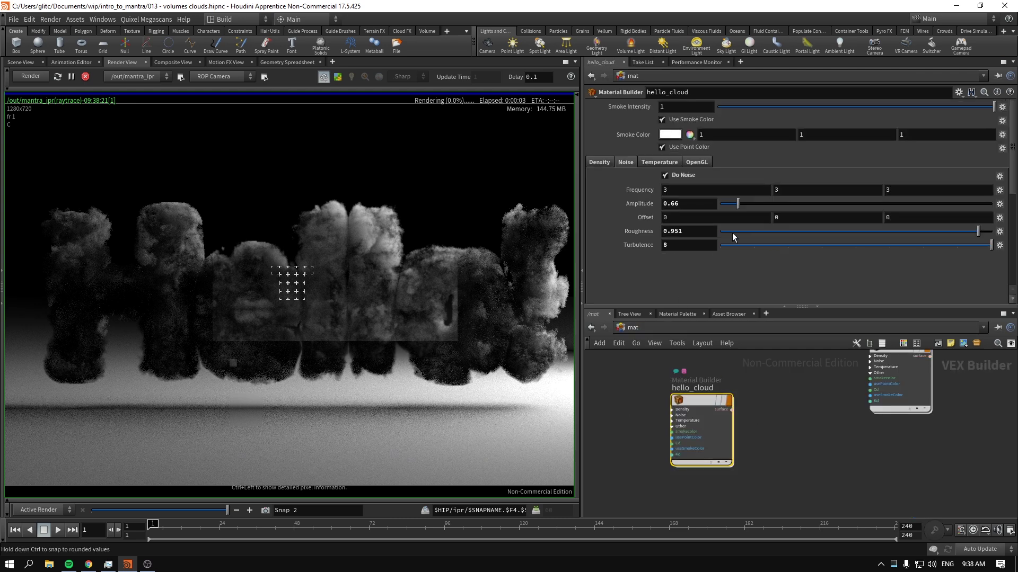
left_click(631, 328)
left_click(666, 379)
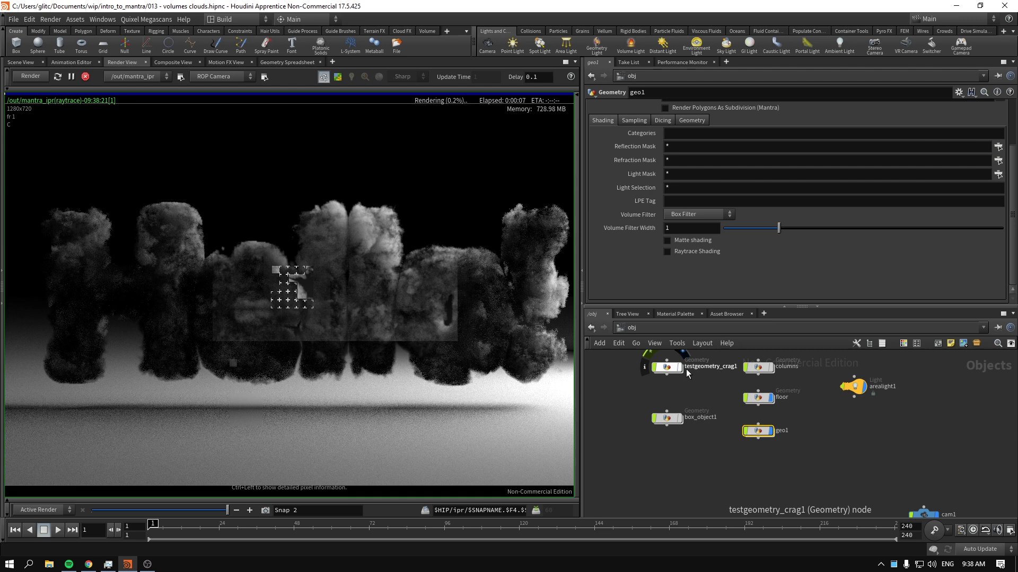
left_click(629, 328)
left_click(664, 386)
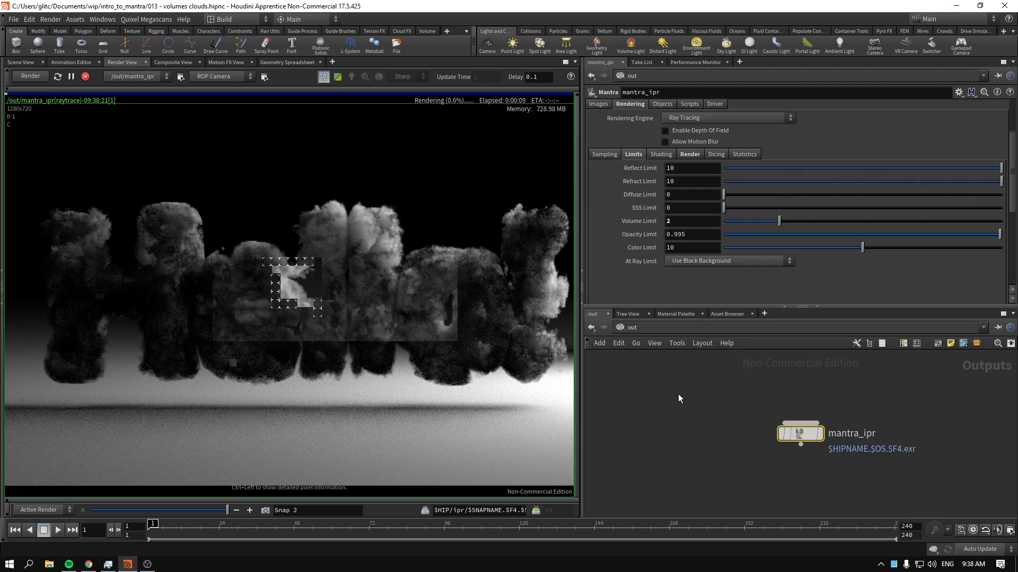
Return to the material network and lower the hello_cloud material's noise amplitude to 0.18.
left_click(629, 328)
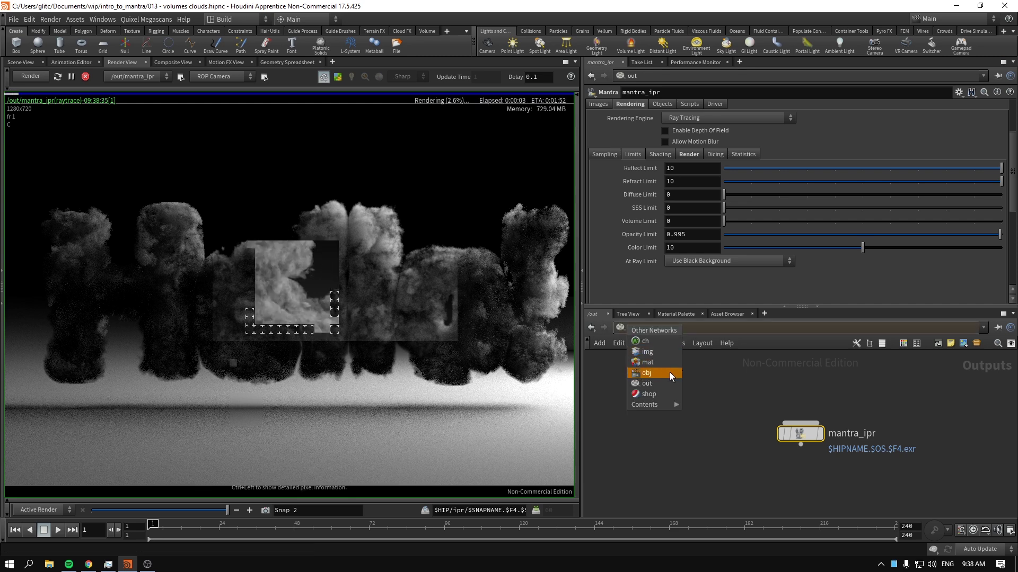
left_click(669, 372)
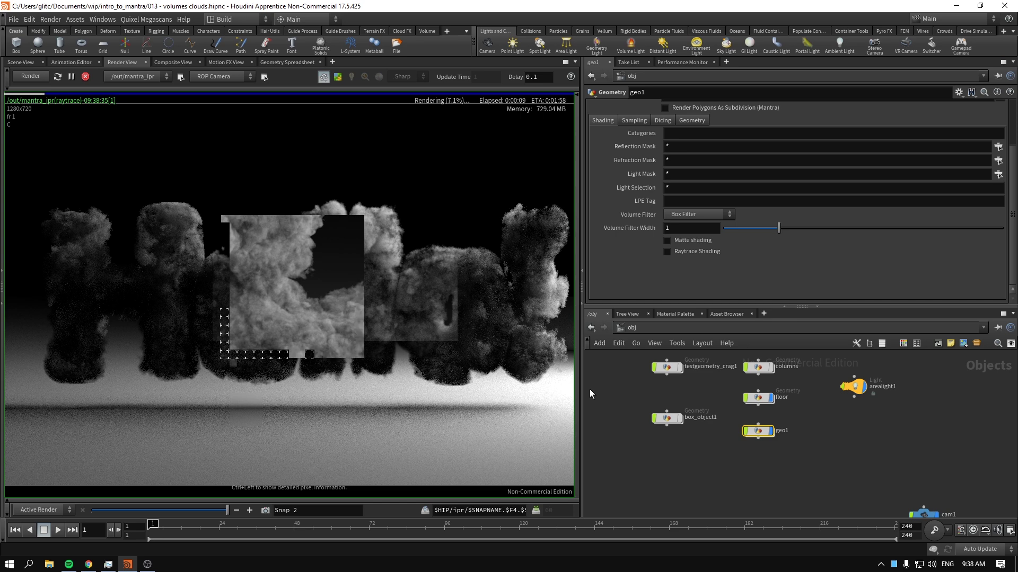
left_click(632, 328)
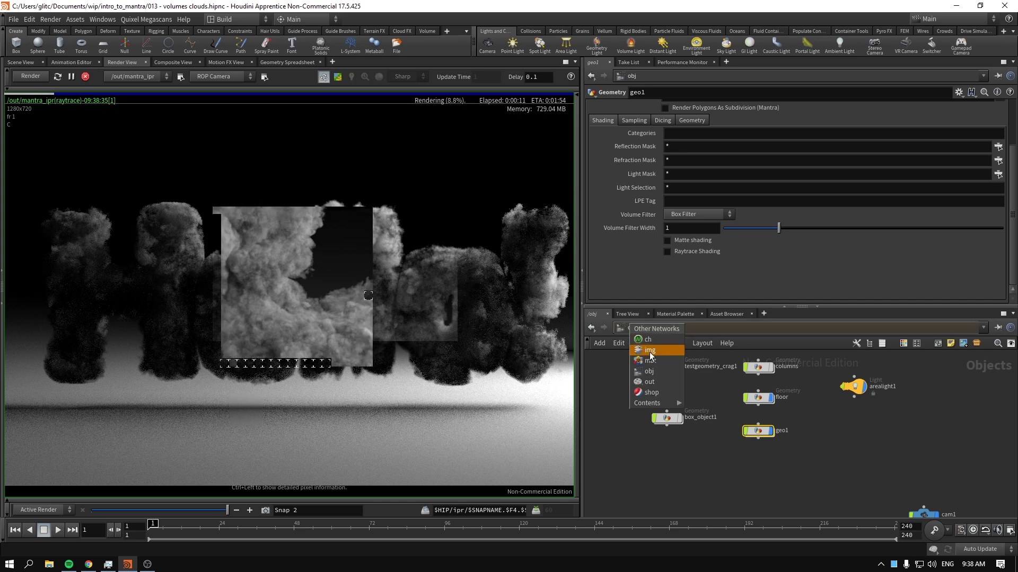
left_click(659, 361)
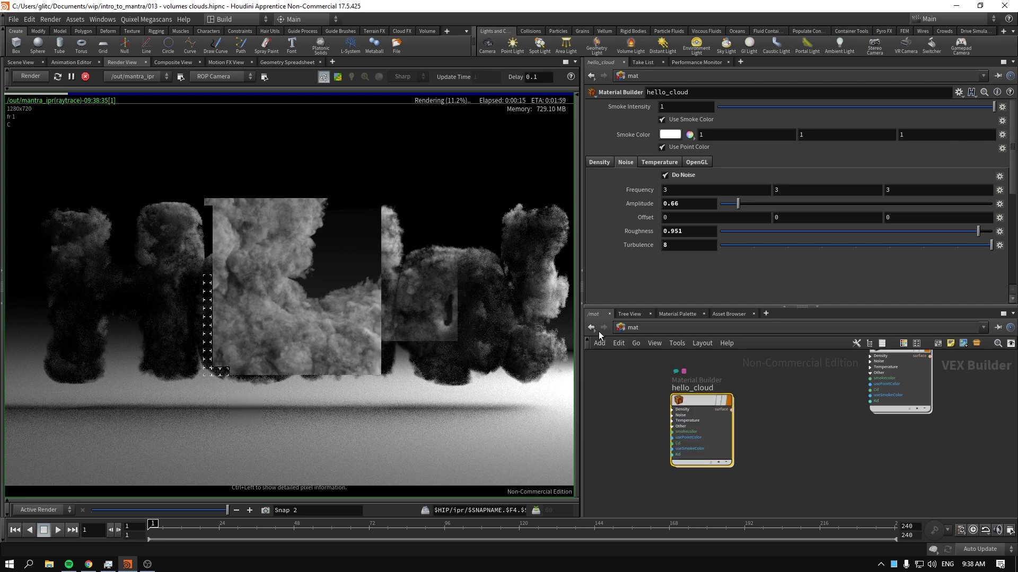
left_click_drag(738, 204, 724, 203)
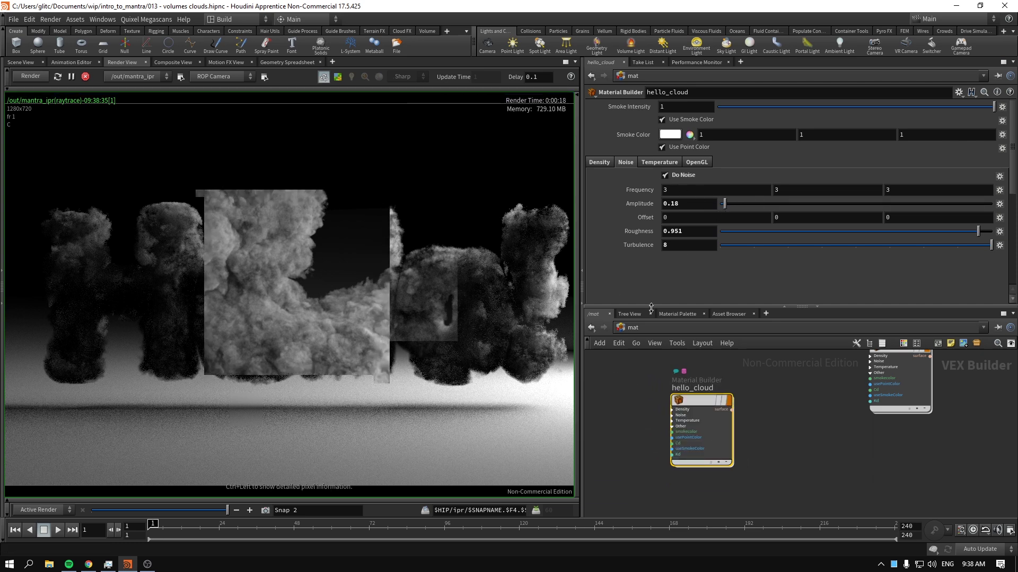
Move the hello_cloud node closer to billowysmoke in the material network and frame both nodes.
middle_click_drag(629, 408, 692, 415)
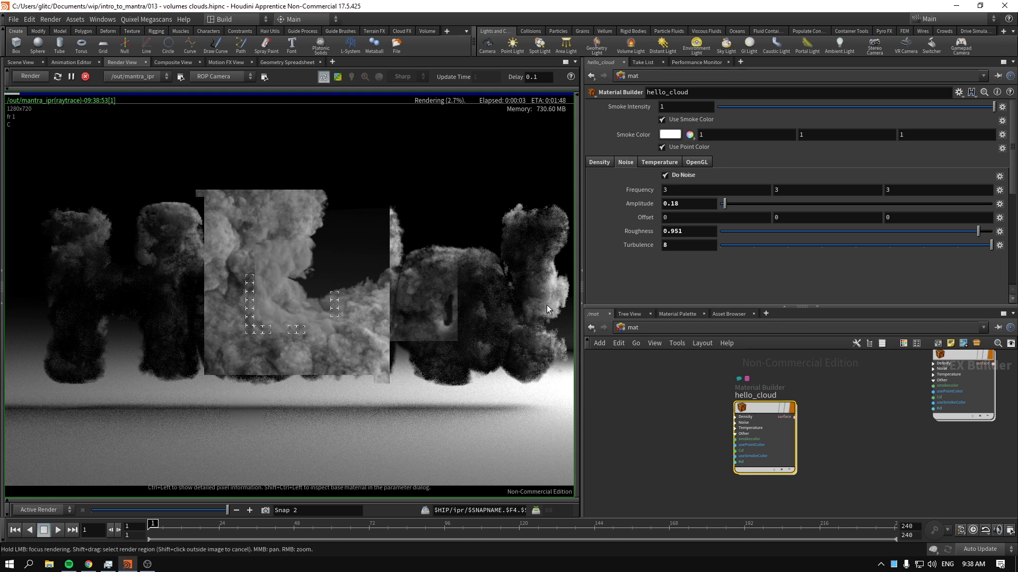
middle_click_drag(775, 409, 764, 432)
left_click_drag(765, 432, 794, 379)
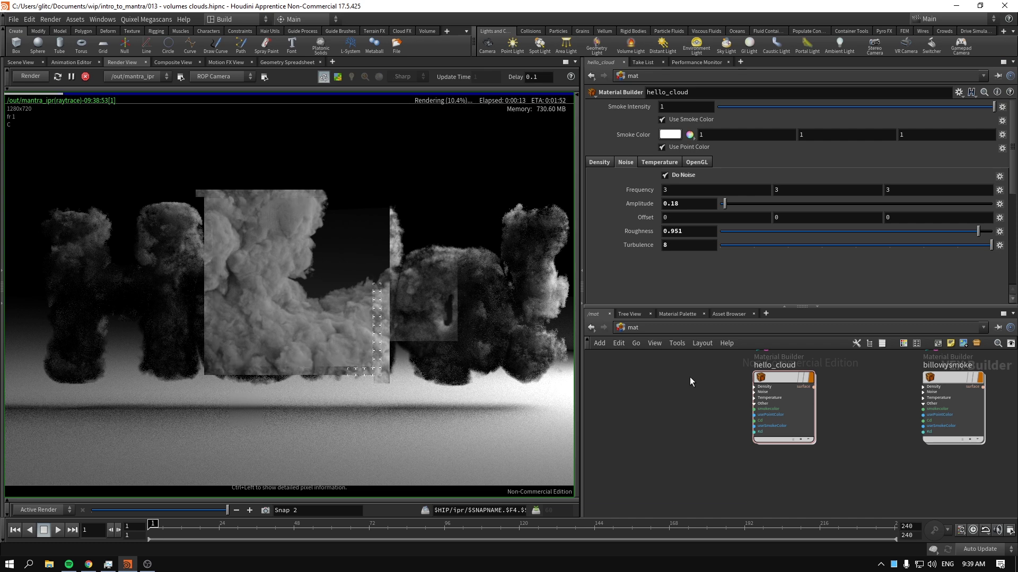
left_click_drag(780, 380, 832, 379)
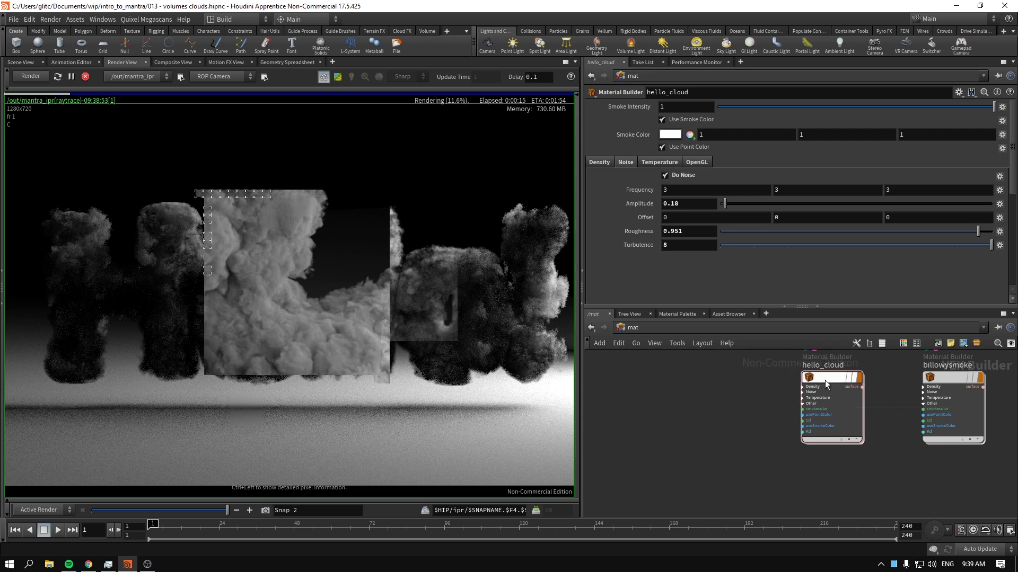
key("h")
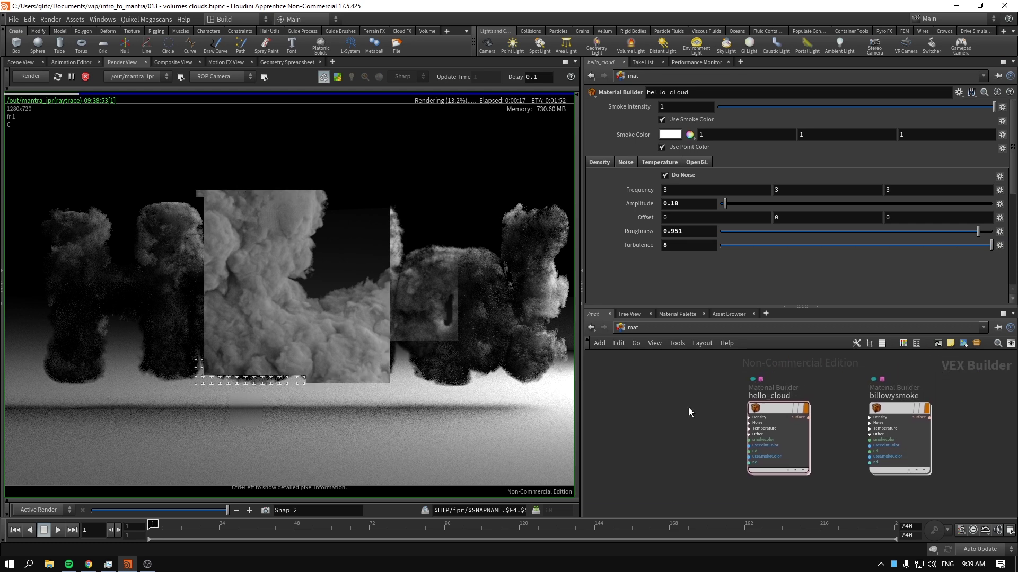